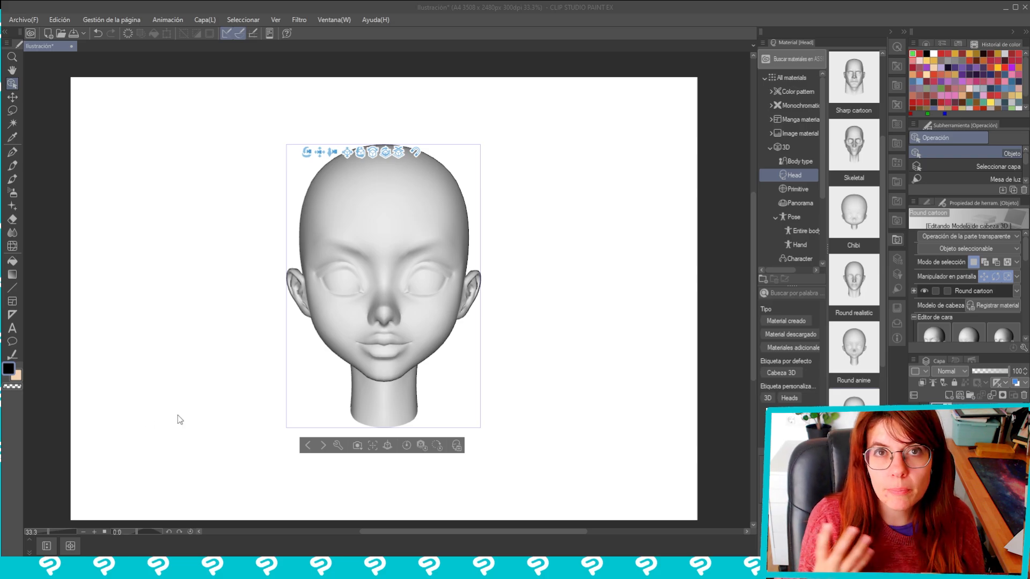
Reshape the 3D head's eyes in its facial features settings: height 46, rotation -28, width -13 and depth 26
{"action": "left_click", "coordinate": [338, 445]}
{"action": "left_click_drag", "start_coordinate": [156, 132], "coordinate": [159, 118]}
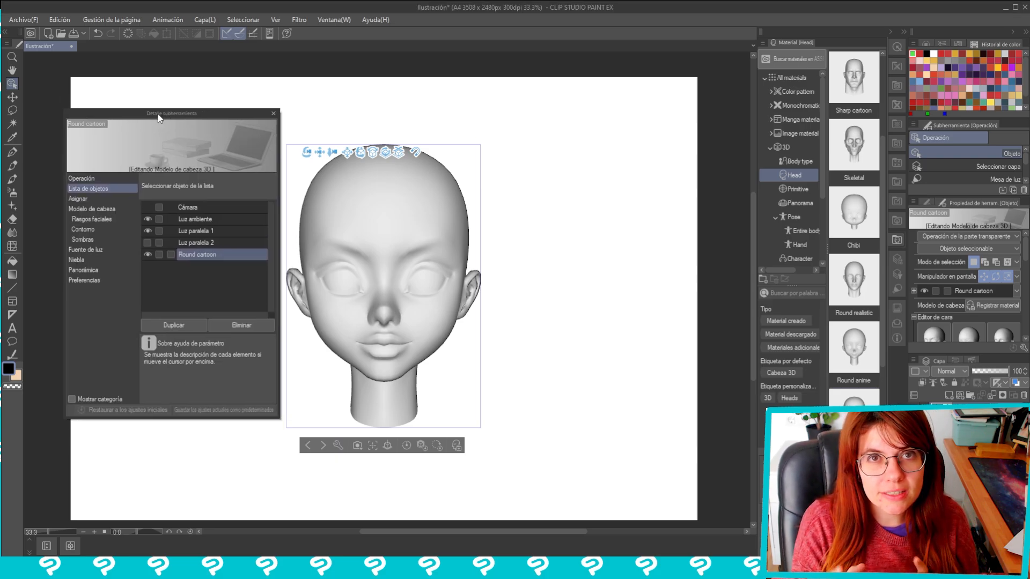
{"action": "scroll", "coordinate": [575, 338], "scroll_direction": "up", "scroll_amount": 1}
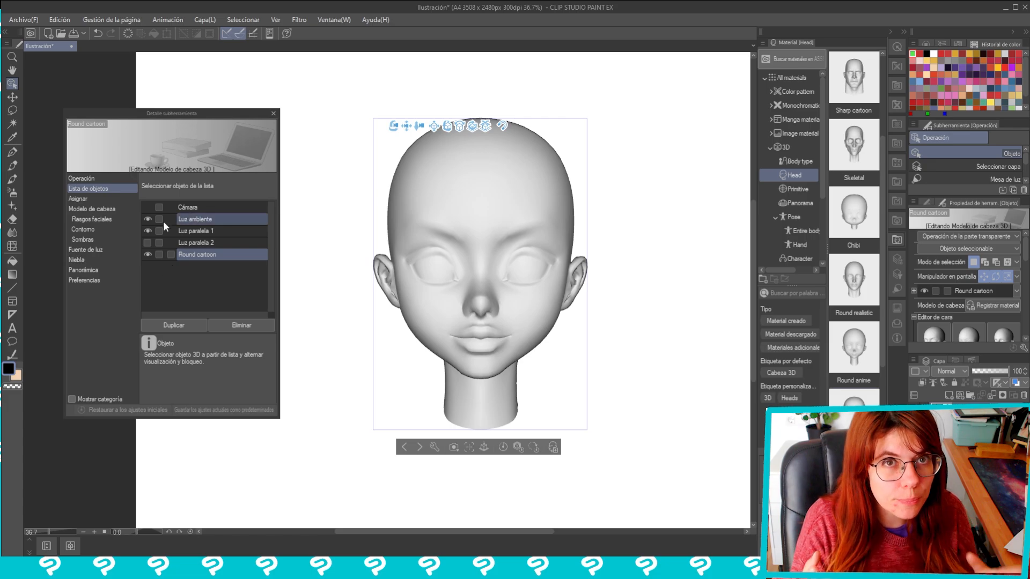
{"action": "left_click_drag", "start_coordinate": [217, 111], "coordinate": [227, 99]}
{"action": "left_click", "coordinate": [107, 197]}
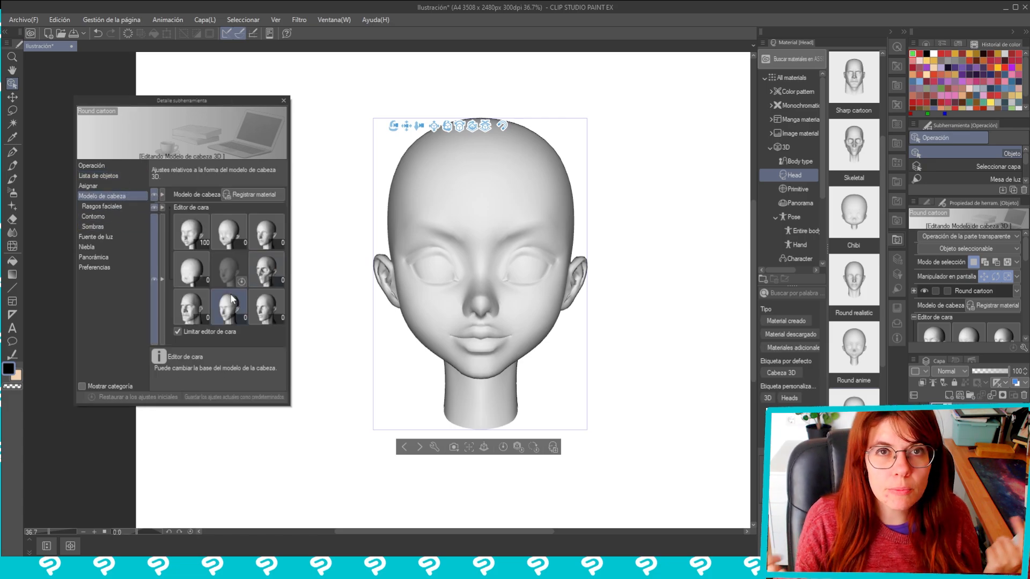
{"action": "left_click", "coordinate": [90, 207]}
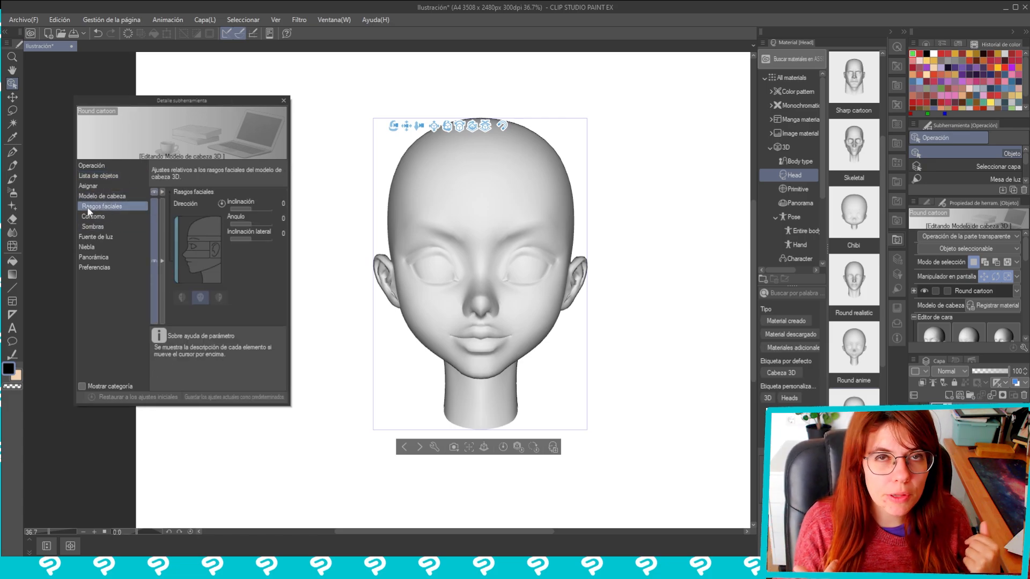
{"action": "left_click", "coordinate": [194, 247]}
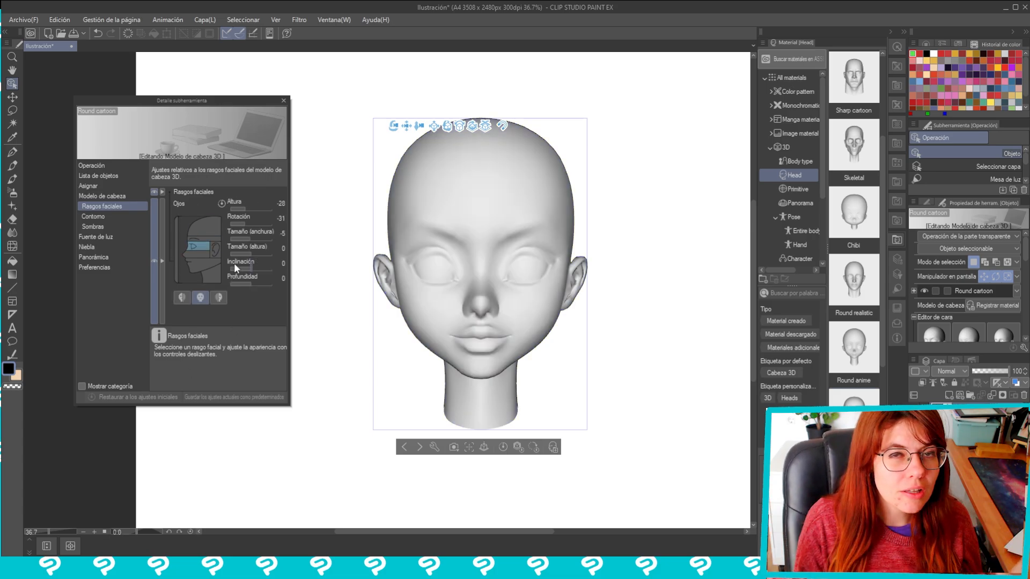
{"action": "left_click_drag", "start_coordinate": [246, 207], "coordinate": [250, 274]}
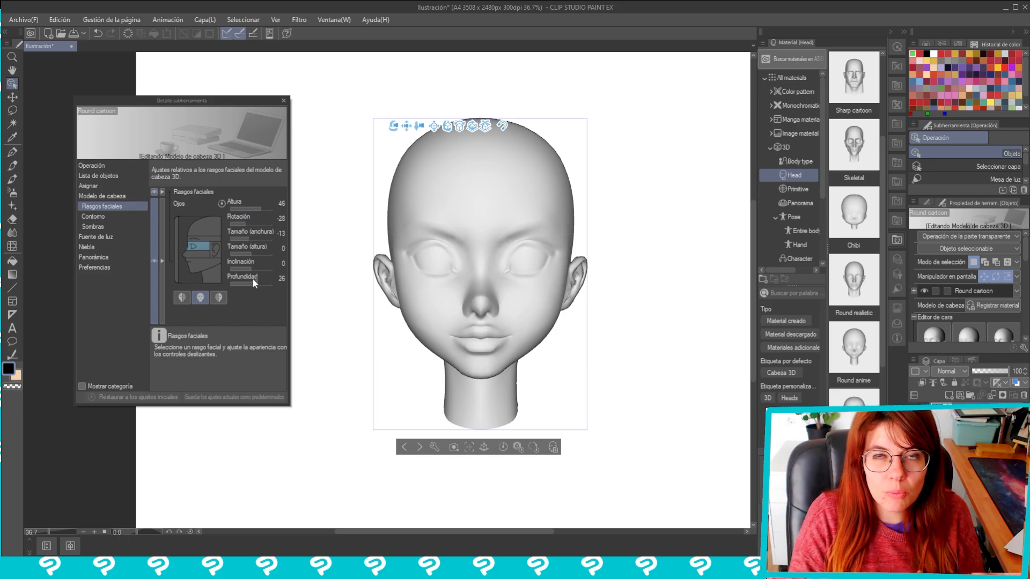
Set the position of only the left ear of the head model to 28 in the facial features
{"action": "left_click", "coordinate": [195, 265]}
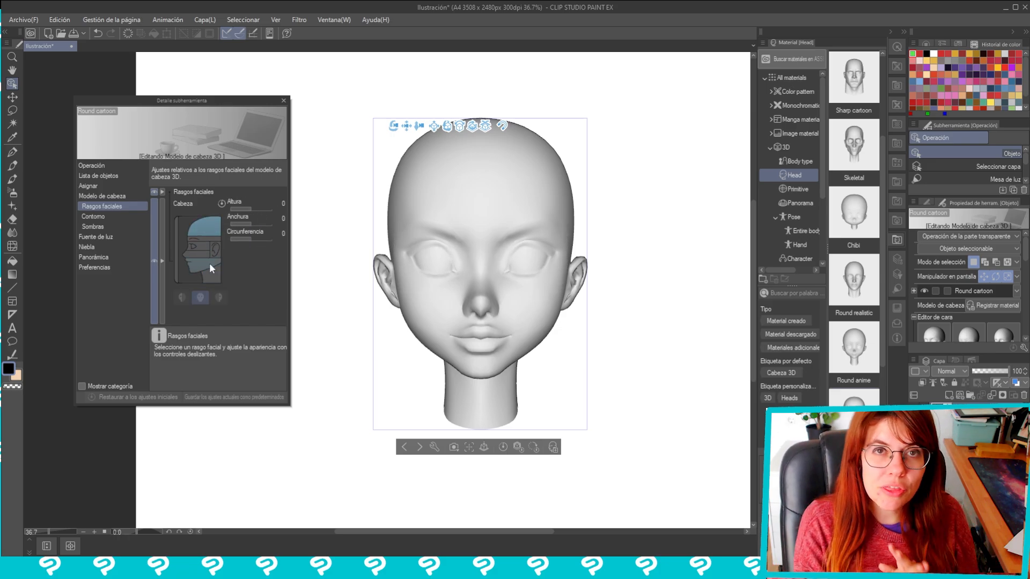
{"action": "left_click", "coordinate": [209, 268]}
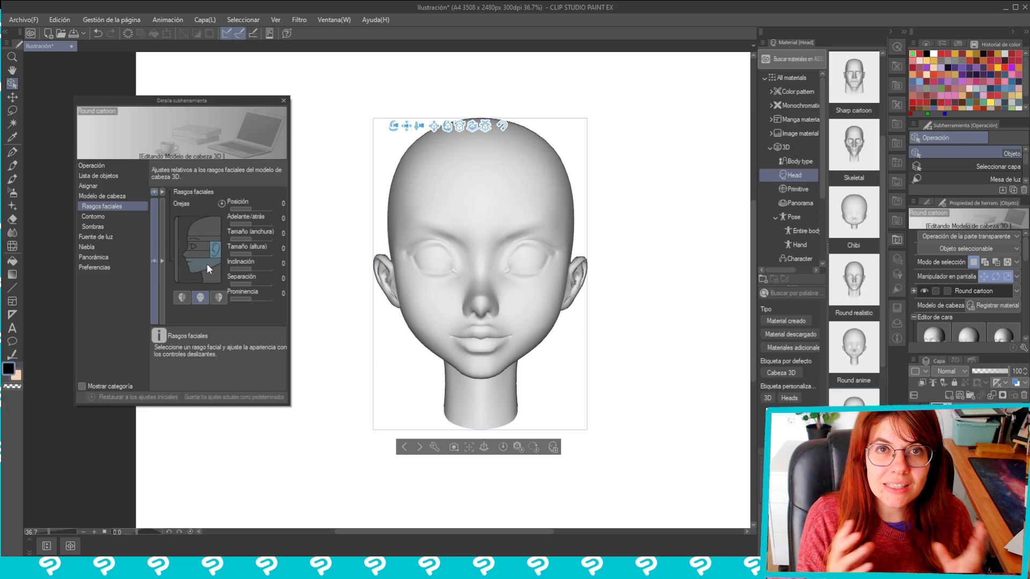
{"action": "left_click", "coordinate": [218, 298]}
{"action": "left_click_drag", "start_coordinate": [251, 209], "coordinate": [256, 214]}
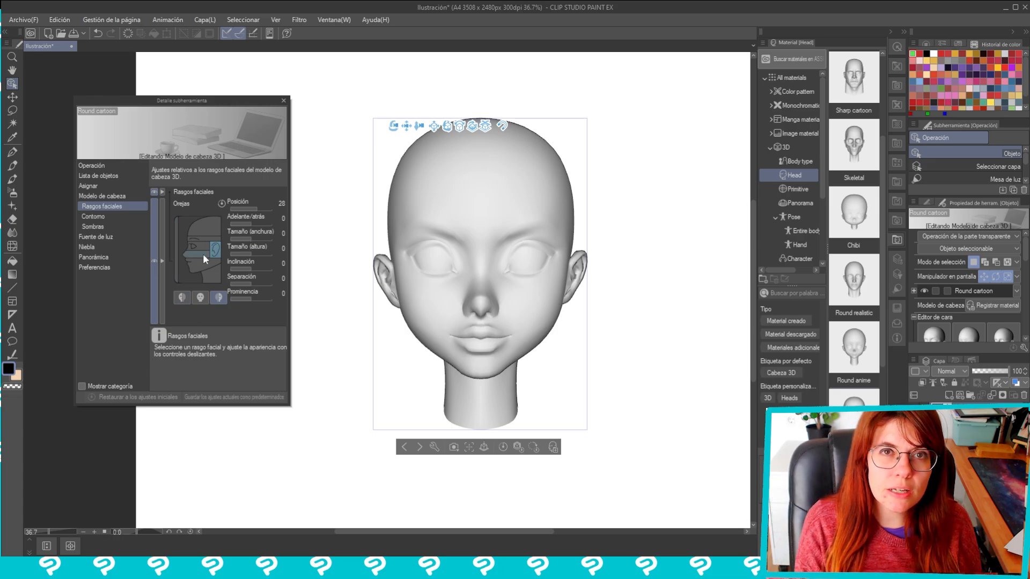
Adjust the facing direction of the whole head model, trying an inclination of 69
{"action": "left_click", "coordinate": [175, 251]}
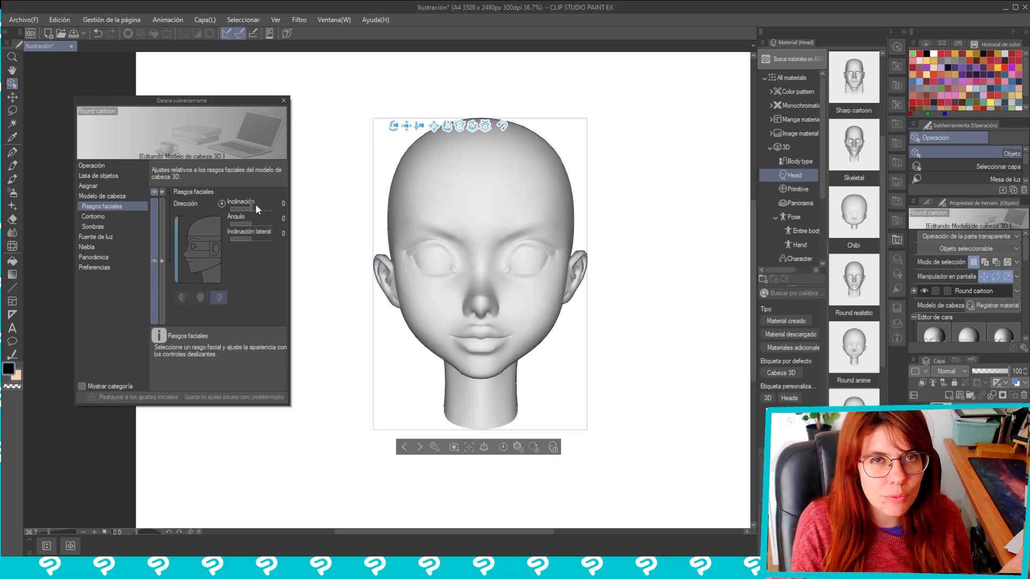
{"action": "left_click_drag", "start_coordinate": [256, 205], "coordinate": [265, 210]}
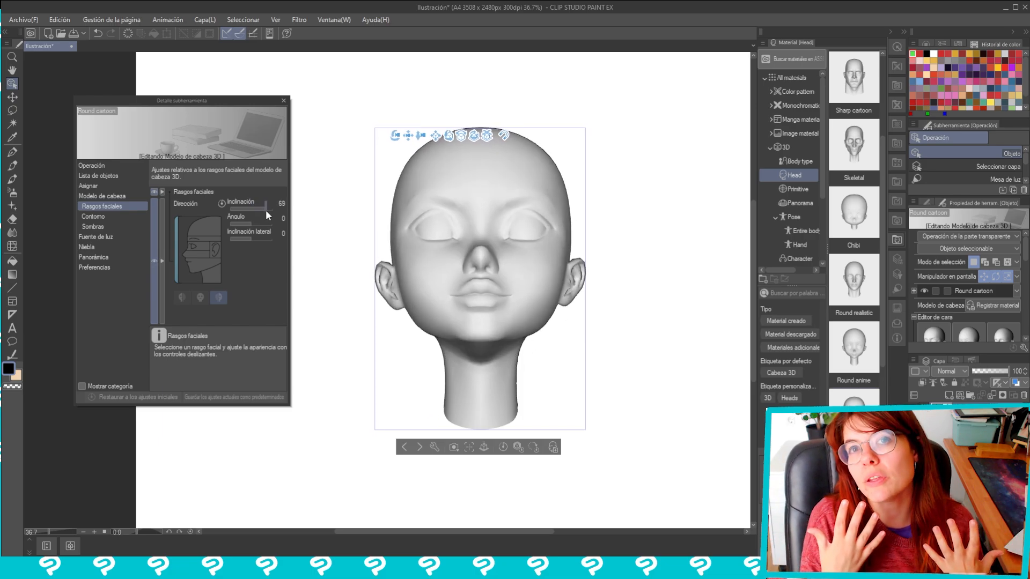
{"action": "mouse_move", "coordinate": [265, 210]}
{"action": "left_mouse_down"}
{"action": "mouse_move", "coordinate": [259, 234]}
{"action": "mouse_move", "coordinate": [255, 223]}
{"action": "left_mouse_up"}
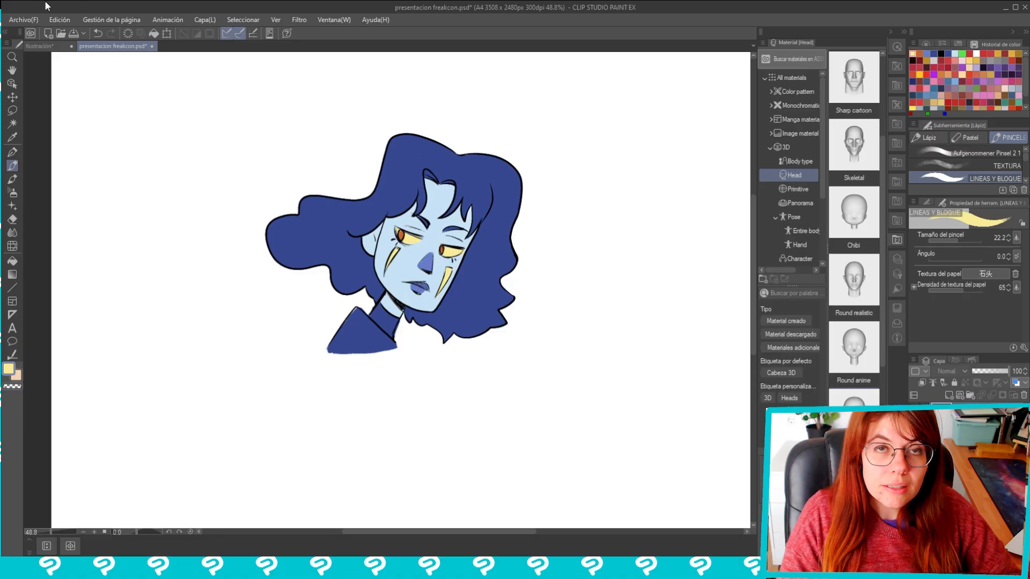
Start automatic shading on the blue-haired character with the Ocaso preset and place the spherical light at X 28, Y 41
{"action": "left_click", "coordinate": [59, 20]}
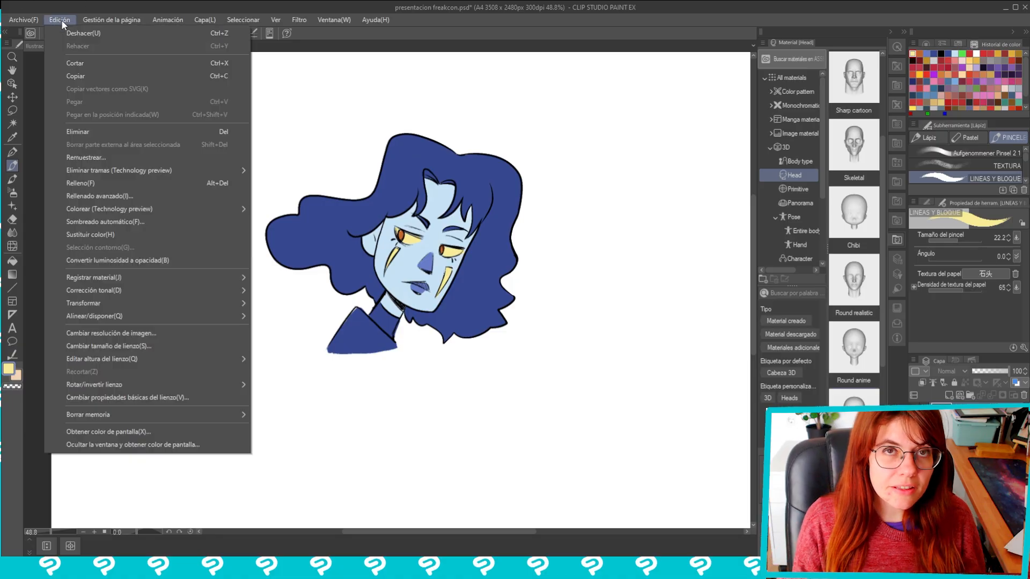
{"action": "left_click", "coordinate": [142, 221]}
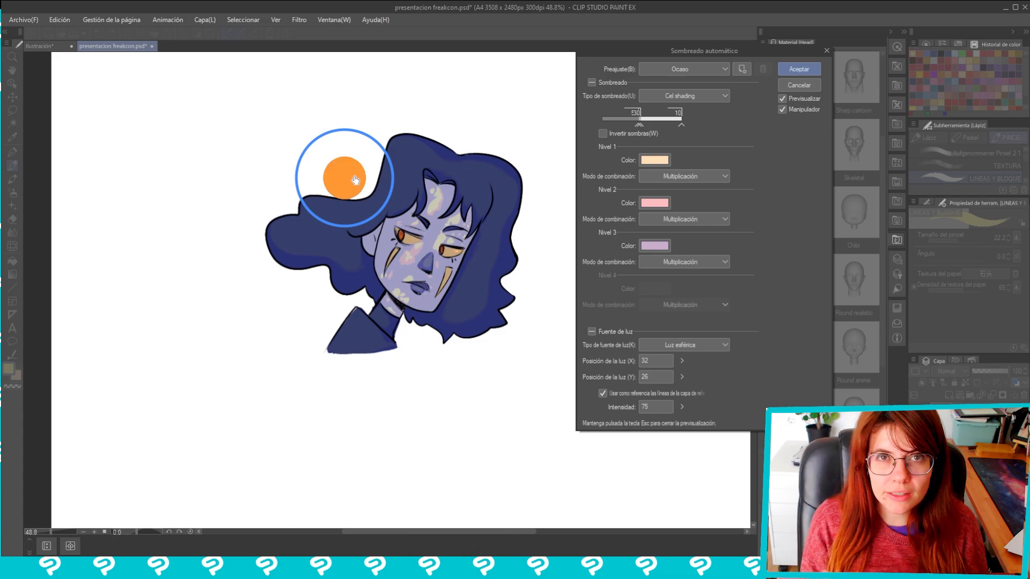
{"action": "mouse_move", "coordinate": [344, 178]}
{"action": "left_mouse_down"}
{"action": "mouse_move", "coordinate": [381, 236]}
{"action": "mouse_move", "coordinate": [343, 188]}
{"action": "mouse_move", "coordinate": [357, 227]}
{"action": "mouse_move", "coordinate": [416, 153]}
{"action": "mouse_move", "coordinate": [484, 253]}
{"action": "mouse_move", "coordinate": [487, 304]}
{"action": "mouse_move", "coordinate": [455, 340]}
{"action": "mouse_move", "coordinate": [425, 347]}
{"action": "mouse_move", "coordinate": [361, 327]}
{"action": "mouse_move", "coordinate": [313, 291]}
{"action": "mouse_move", "coordinate": [317, 230]}
{"action": "mouse_move", "coordinate": [311, 280]}
{"action": "left_mouse_up"}
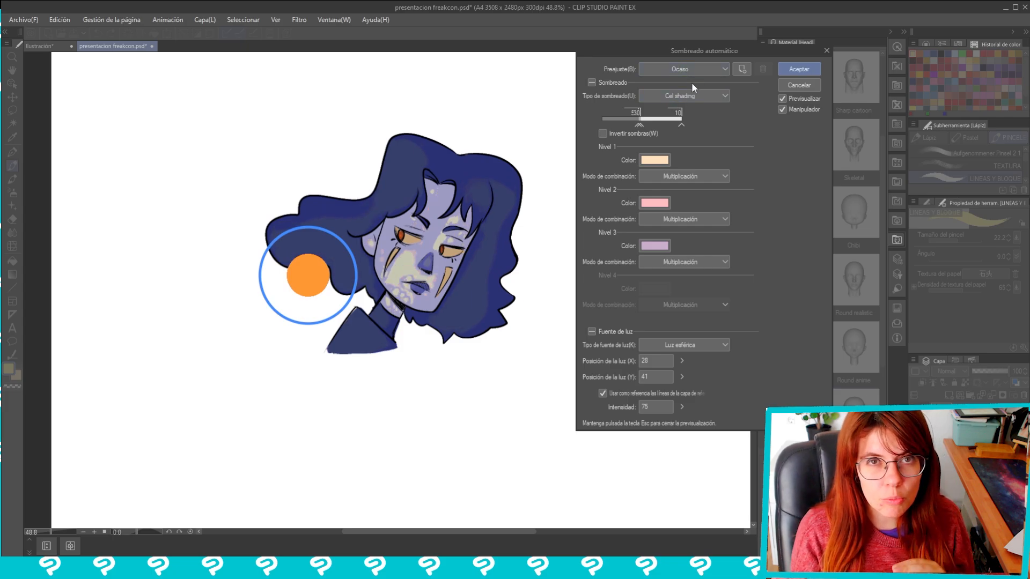
Try soft shading on the character with the light moved above the hair at X 27, Y 27
{"action": "left_click", "coordinate": [687, 96]}
{"action": "left_click", "coordinate": [683, 108]}
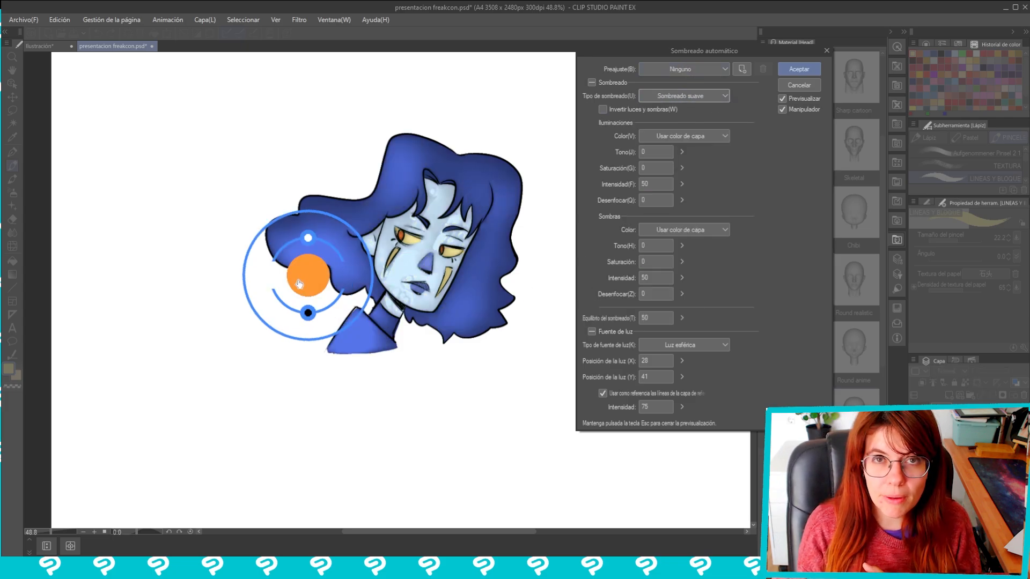
{"action": "left_click_drag", "start_coordinate": [320, 284], "coordinate": [316, 188]}
Try the Día shading preset with the light source at X 29, Y 26
{"action": "left_click", "coordinate": [693, 72]}
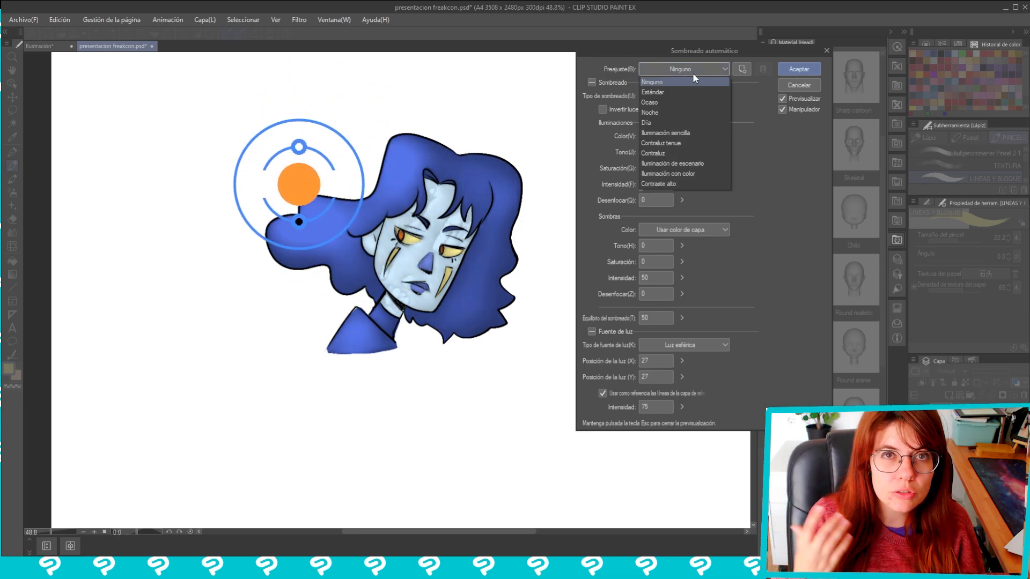
{"action": "left_click", "coordinate": [663, 118]}
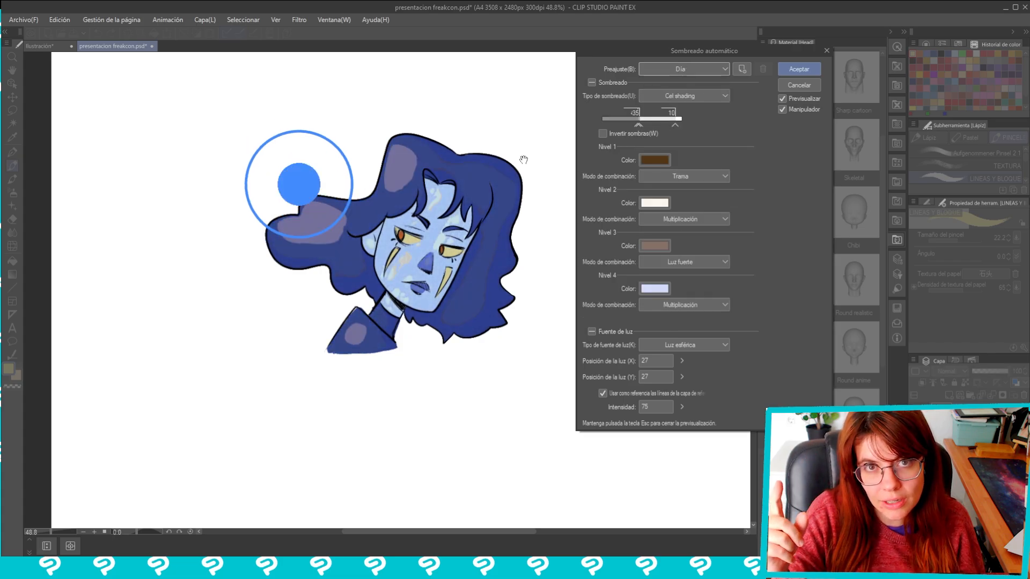
{"action": "mouse_move", "coordinate": [332, 180]}
{"action": "left_mouse_down"}
{"action": "mouse_move", "coordinate": [333, 225]}
{"action": "mouse_move", "coordinate": [318, 178]}
{"action": "left_mouse_up"}
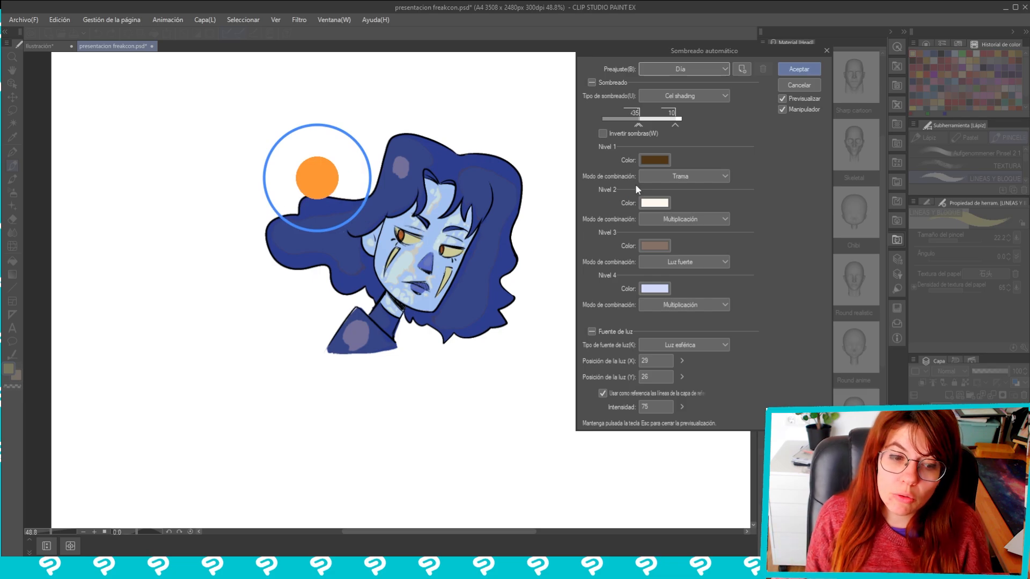
Try switching the shading type to Sombreado suave with the light source at X 32, Y 23
{"action": "left_click", "coordinate": [669, 96]}
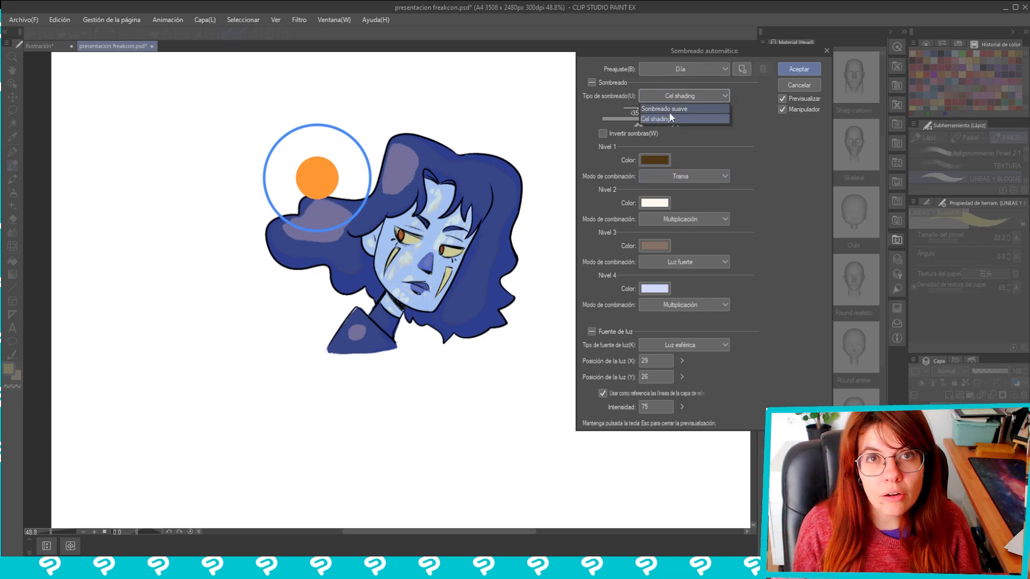
{"action": "left_click", "coordinate": [668, 111]}
{"action": "mouse_move", "coordinate": [322, 206]}
{"action": "left_mouse_down"}
{"action": "mouse_move", "coordinate": [321, 236]}
{"action": "mouse_move", "coordinate": [373, 223]}
{"action": "mouse_move", "coordinate": [461, 367]}
{"action": "mouse_move", "coordinate": [491, 354]}
{"action": "mouse_move", "coordinate": [534, 275]}
{"action": "mouse_move", "coordinate": [526, 200]}
{"action": "mouse_move", "coordinate": [515, 292]}
{"action": "mouse_move", "coordinate": [466, 349]}
{"action": "mouse_move", "coordinate": [332, 346]}
{"action": "mouse_move", "coordinate": [275, 322]}
{"action": "mouse_move", "coordinate": [254, 270]}
{"action": "mouse_move", "coordinate": [344, 158]}
{"action": "left_mouse_up"}
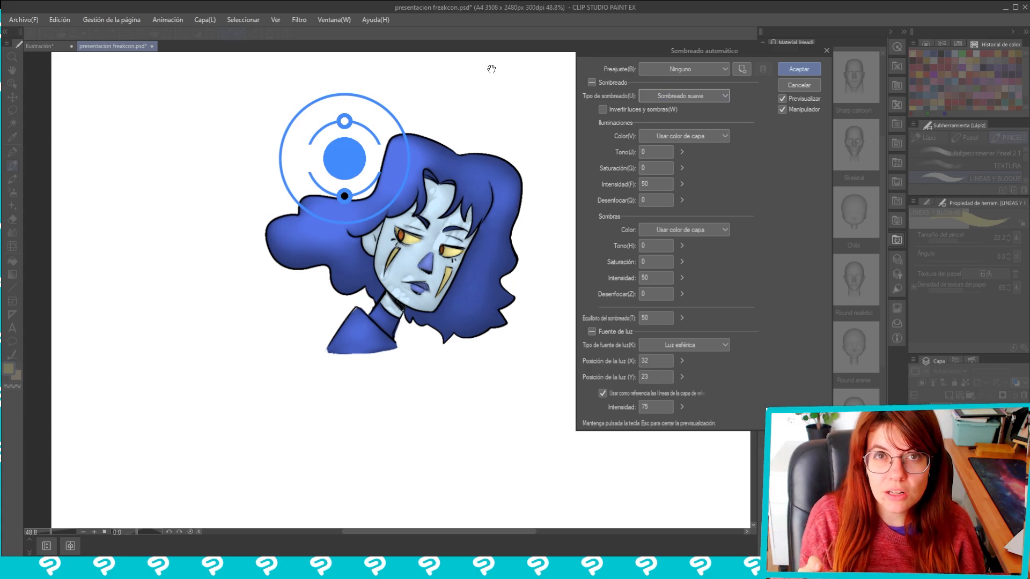
Try the Contraluz shading preset on the character
{"action": "left_click", "coordinate": [678, 100]}
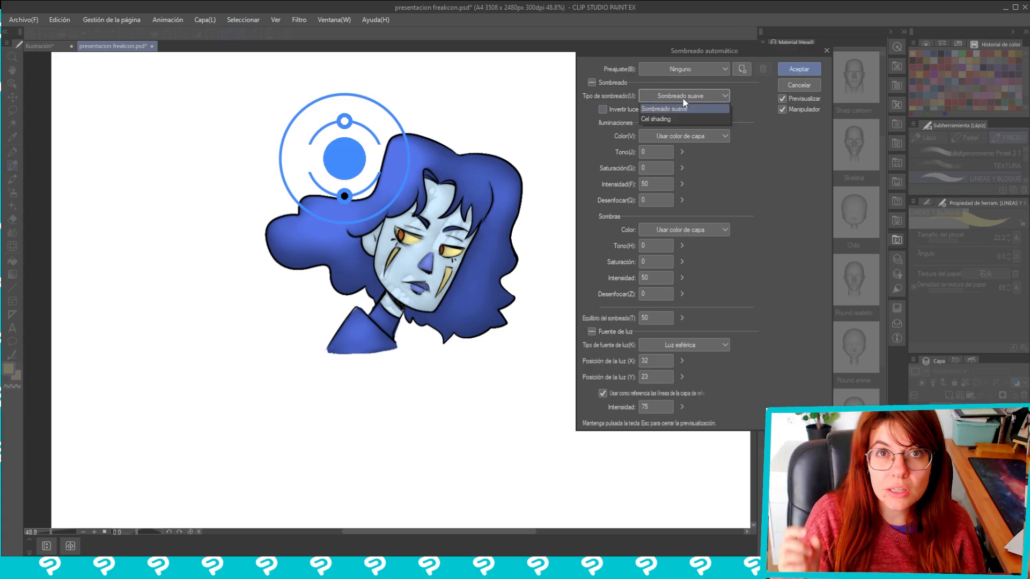
{"action": "left_click", "coordinate": [682, 97]}
{"action": "left_click", "coordinate": [694, 64]}
{"action": "left_click", "coordinate": [670, 153]}
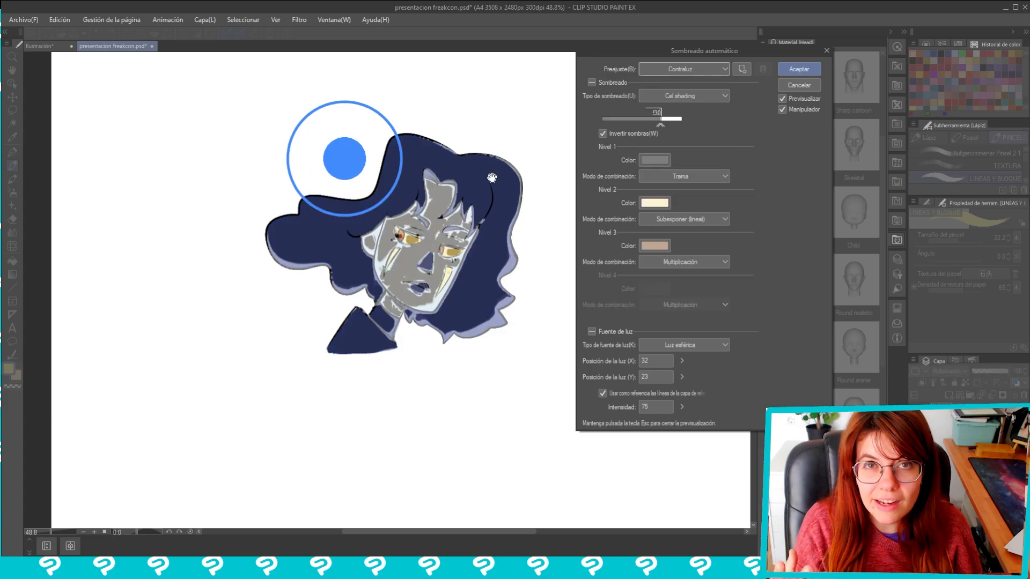
Try the Iluminación sencilla preset with the light source moved beside the shoulder at X 27, Y 49
{"action": "left_click", "coordinate": [706, 72]}
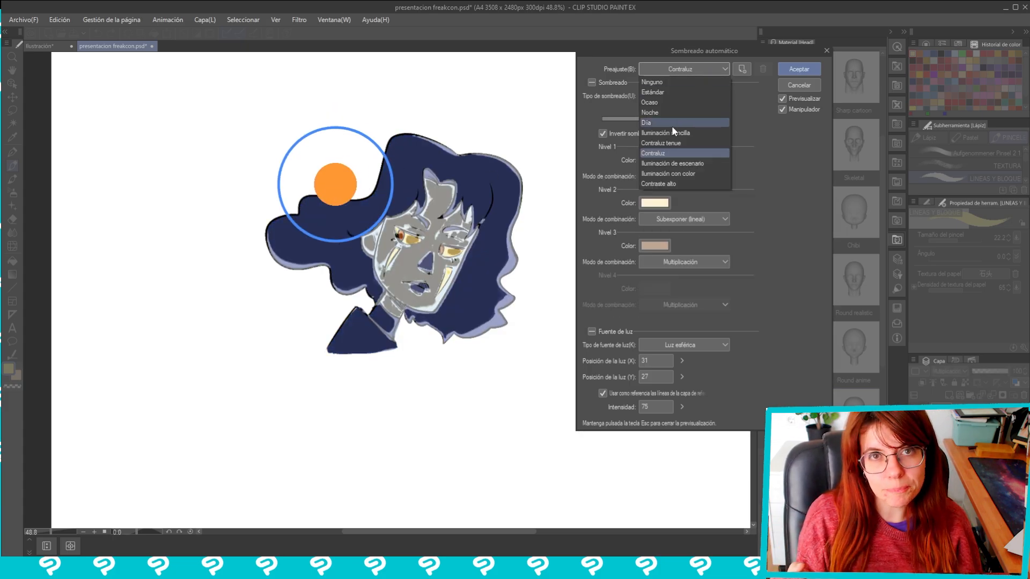
{"action": "left_click", "coordinate": [664, 133]}
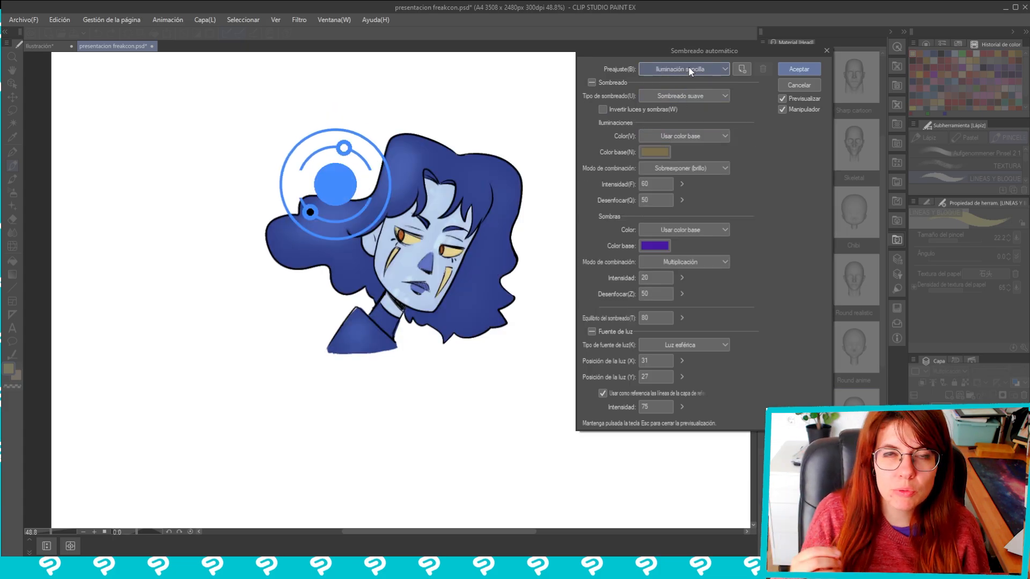
{"action": "mouse_move", "coordinate": [305, 231]}
{"action": "left_mouse_down"}
{"action": "mouse_move", "coordinate": [324, 192]}
{"action": "mouse_move", "coordinate": [333, 223]}
{"action": "mouse_move", "coordinate": [323, 288]}
{"action": "mouse_move", "coordinate": [299, 327]}
{"action": "left_mouse_up"}
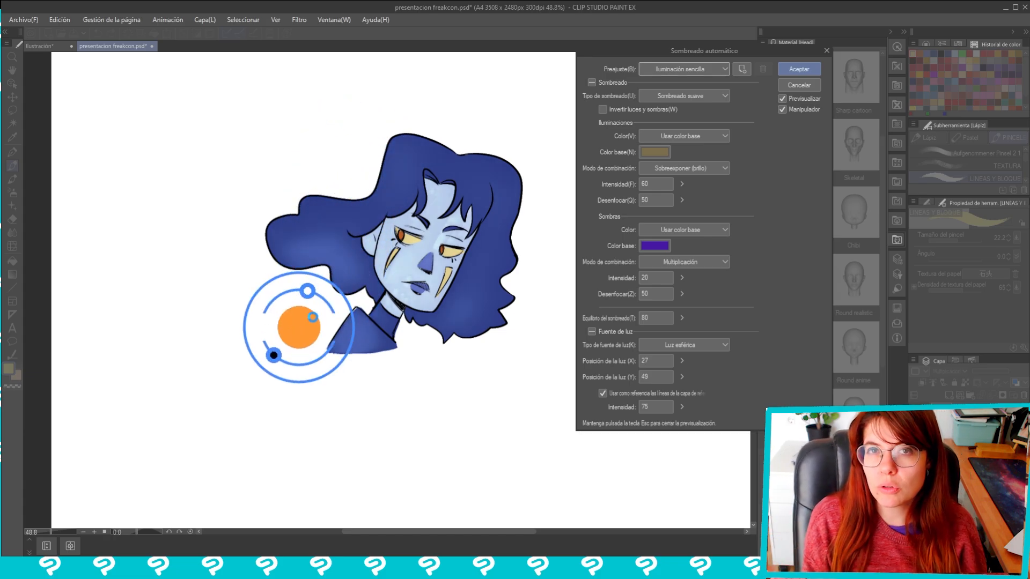
Change the shading type to Cel shading and move the light source to the hair's lower right end at X 49, Y 51
{"action": "left_click", "coordinate": [692, 97]}
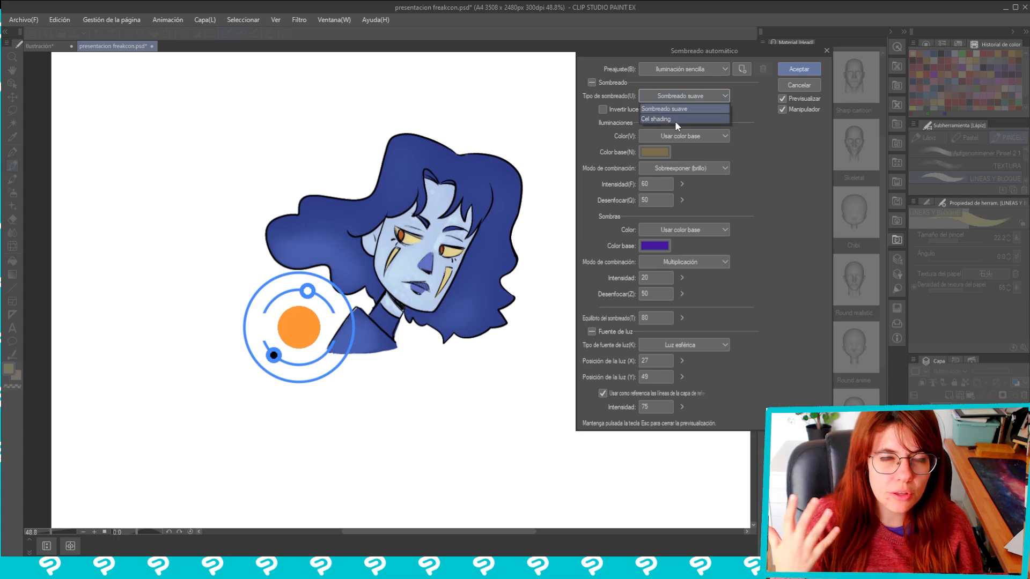
{"action": "left_click", "coordinate": [675, 120]}
{"action": "mouse_move", "coordinate": [298, 326]}
{"action": "left_mouse_down"}
{"action": "mouse_move", "coordinate": [322, 307]}
{"action": "mouse_move", "coordinate": [305, 324]}
{"action": "mouse_move", "coordinate": [287, 286]}
{"action": "mouse_move", "coordinate": [299, 327]}
{"action": "mouse_move", "coordinate": [458, 342]}
{"action": "mouse_move", "coordinate": [547, 293]}
{"action": "mouse_move", "coordinate": [496, 381]}
{"action": "mouse_move", "coordinate": [538, 471]}
{"action": "mouse_move", "coordinate": [472, 376]}
{"action": "mouse_move", "coordinate": [450, 297]}
{"action": "mouse_move", "coordinate": [473, 392]}
{"action": "mouse_move", "coordinate": [482, 321]}
{"action": "mouse_move", "coordinate": [500, 340]}
{"action": "left_mouse_up"}
{"action": "mouse_move", "coordinate": [407, 567]}
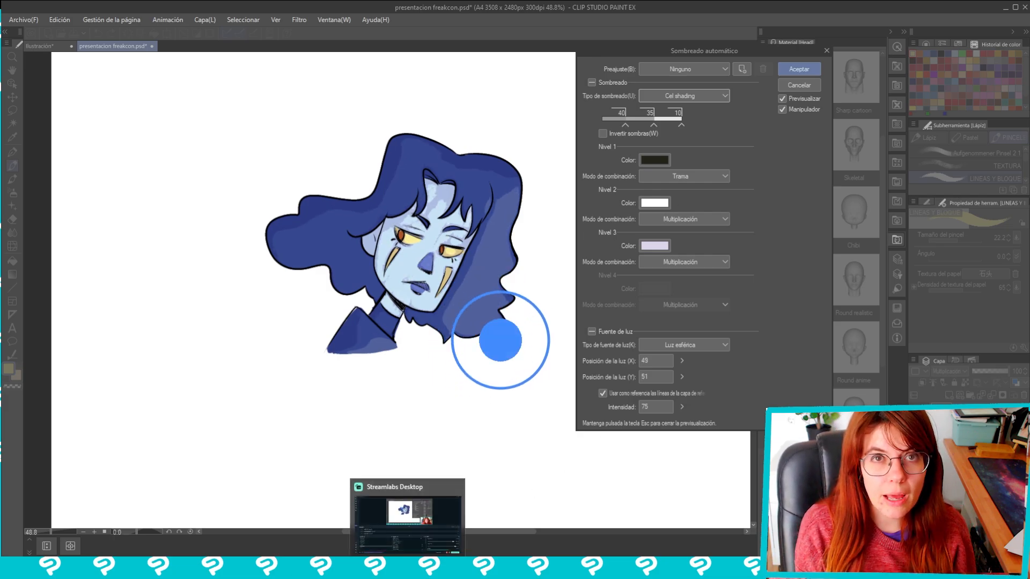
{"action": "left_click", "coordinate": [412, 515]}
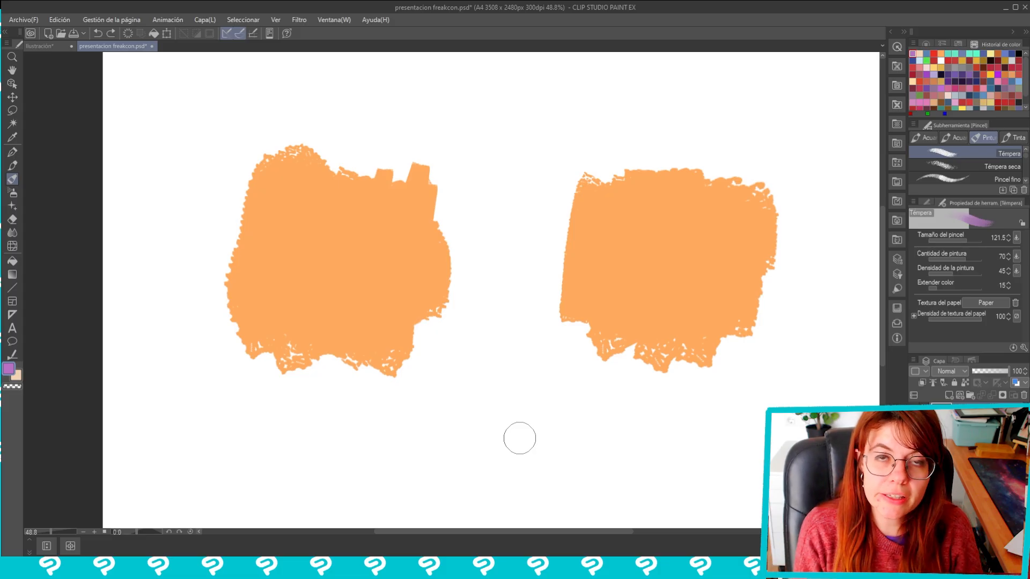
Set the Témpera brush's colour stretch to 96 and paint a purple patch diagonally across the left orange swatch
{"action": "left_click", "coordinate": [1023, 348]}
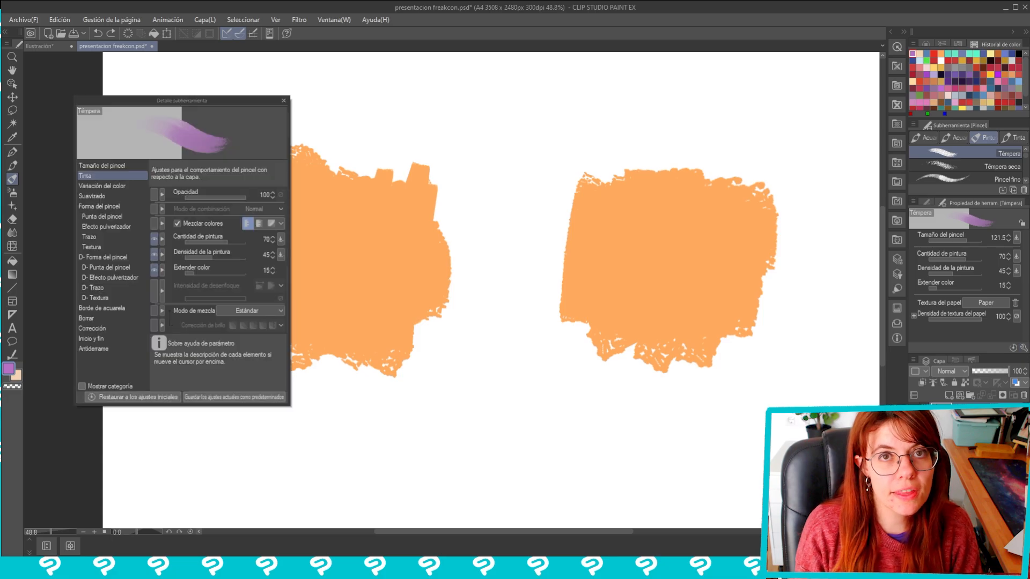
{"action": "left_click", "coordinate": [243, 273]}
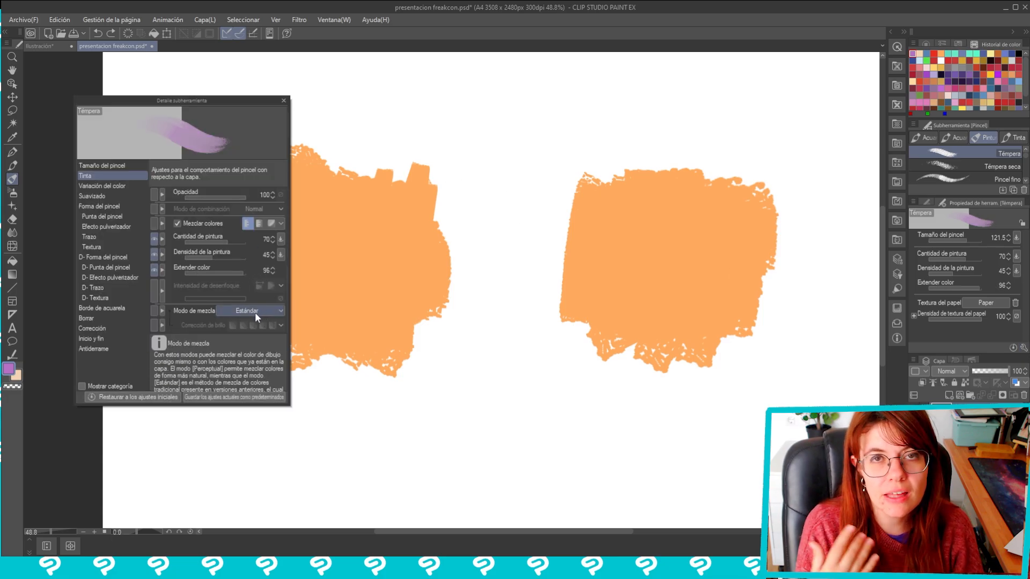
{"action": "left_click", "coordinate": [283, 100]}
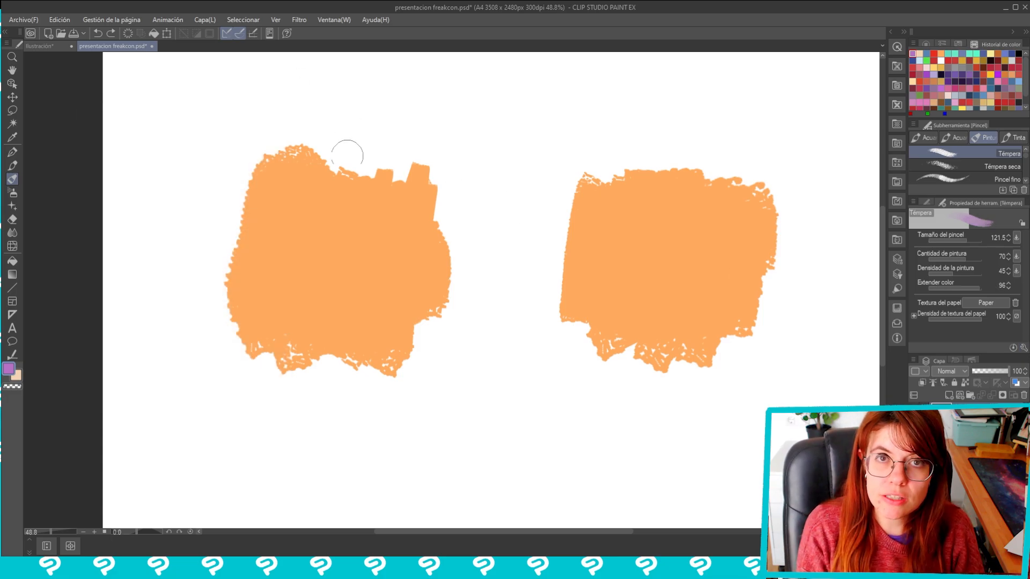
{"action": "left_click_drag", "start_coordinate": [316, 187], "coordinate": [267, 236]}
{"action": "mouse_move", "coordinate": [325, 188]}
{"action": "left_mouse_down"}
{"action": "mouse_move", "coordinate": [296, 223]}
{"action": "mouse_move", "coordinate": [299, 237]}
{"action": "mouse_move", "coordinate": [324, 217]}
{"action": "mouse_move", "coordinate": [334, 257]}
{"action": "mouse_move", "coordinate": [357, 244]}
{"action": "mouse_move", "coordinate": [378, 306]}
{"action": "mouse_move", "coordinate": [400, 258]}
{"action": "mouse_move", "coordinate": [413, 288]}
{"action": "mouse_move", "coordinate": [426, 277]}
{"action": "left_mouse_up"}
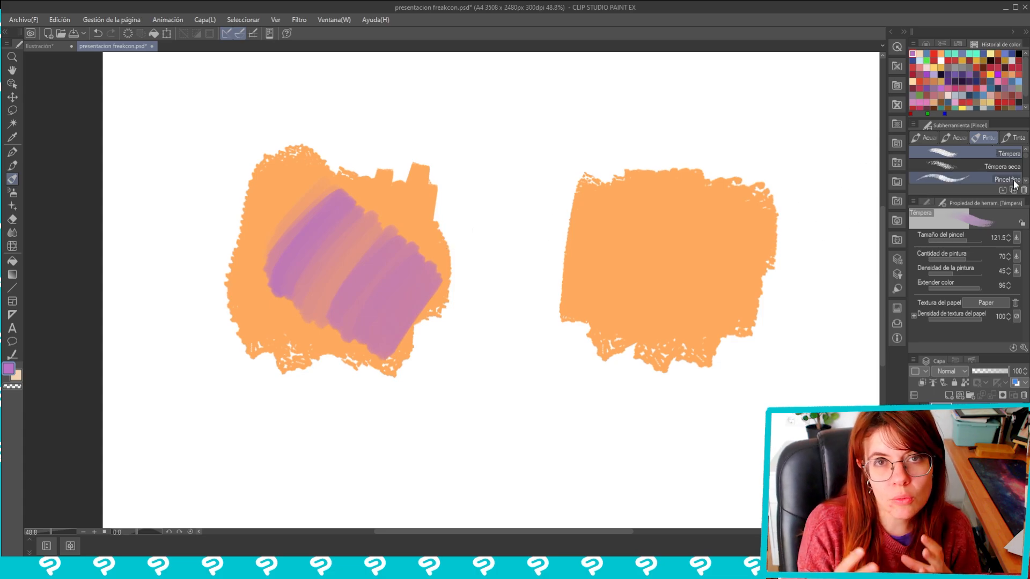
Set the Témpera brush's mixing mode to Perceptual and paint a purple patch diagonally across the right orange swatch
{"action": "left_click", "coordinate": [1022, 348]}
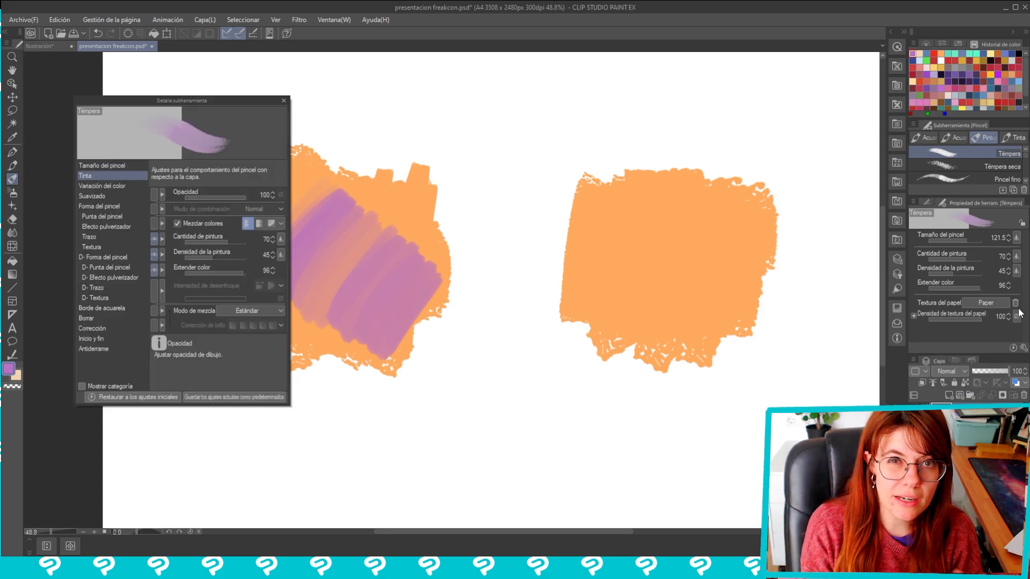
{"action": "left_click", "coordinate": [246, 312]}
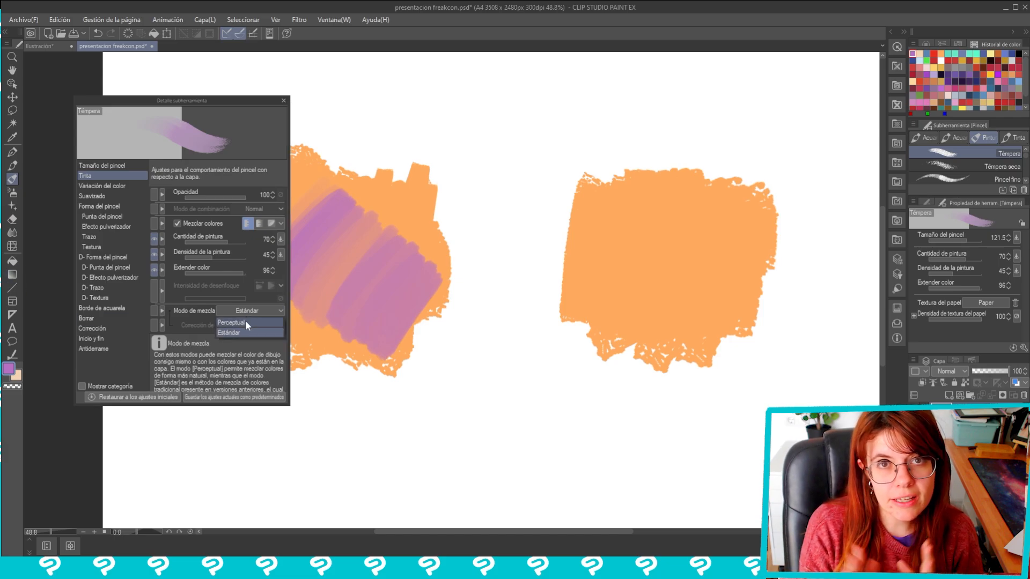
{"action": "left_click", "coordinate": [246, 320]}
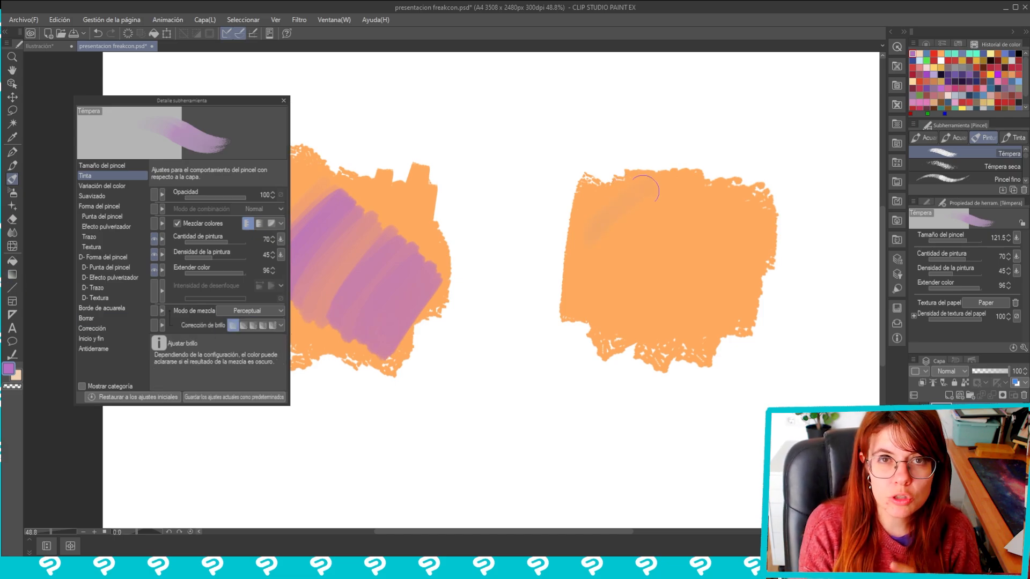
{"action": "mouse_move", "coordinate": [595, 252]}
{"action": "left_mouse_down"}
{"action": "mouse_move", "coordinate": [677, 195]}
{"action": "mouse_move", "coordinate": [621, 258]}
{"action": "mouse_move", "coordinate": [693, 215]}
{"action": "mouse_move", "coordinate": [623, 295]}
{"action": "mouse_move", "coordinate": [706, 235]}
{"action": "mouse_move", "coordinate": [640, 305]}
{"action": "mouse_move", "coordinate": [715, 259]}
{"action": "mouse_move", "coordinate": [663, 321]}
{"action": "mouse_move", "coordinate": [741, 271]}
{"action": "mouse_move", "coordinate": [705, 329]}
{"action": "mouse_move", "coordinate": [786, 251]}
{"action": "left_mouse_up"}
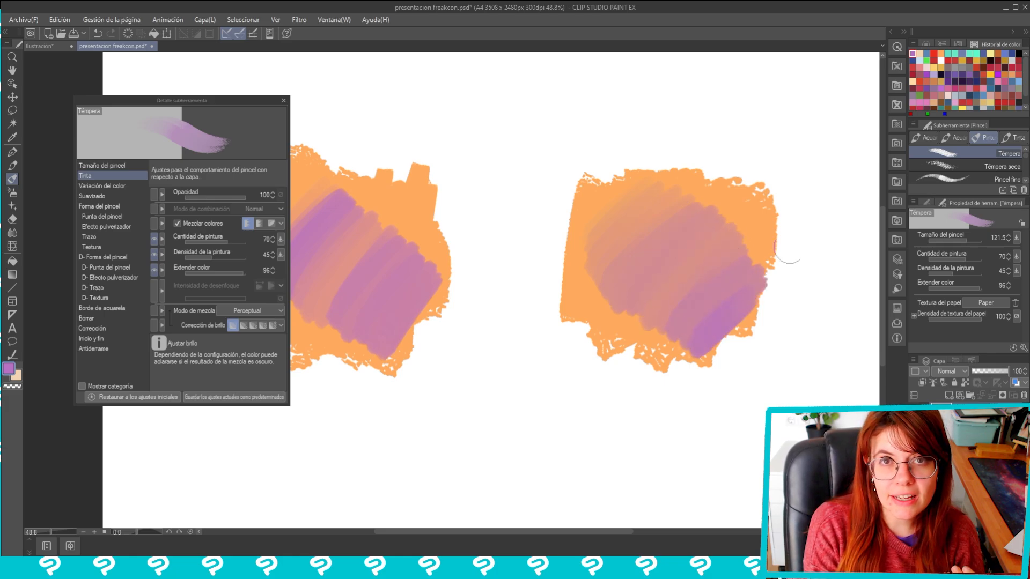
{"action": "left_click", "coordinate": [284, 101]}
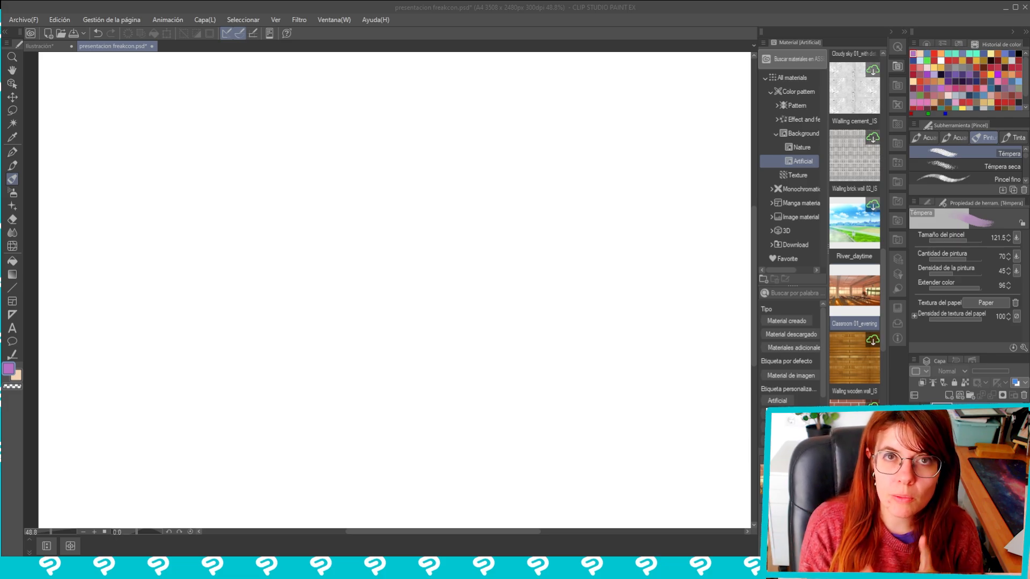
Place the Classroom 01_evening background on the canvas and enlarge it proportionally to a scale of 213
{"action": "left_click_drag", "start_coordinate": [854, 295], "coordinate": [537, 290]}
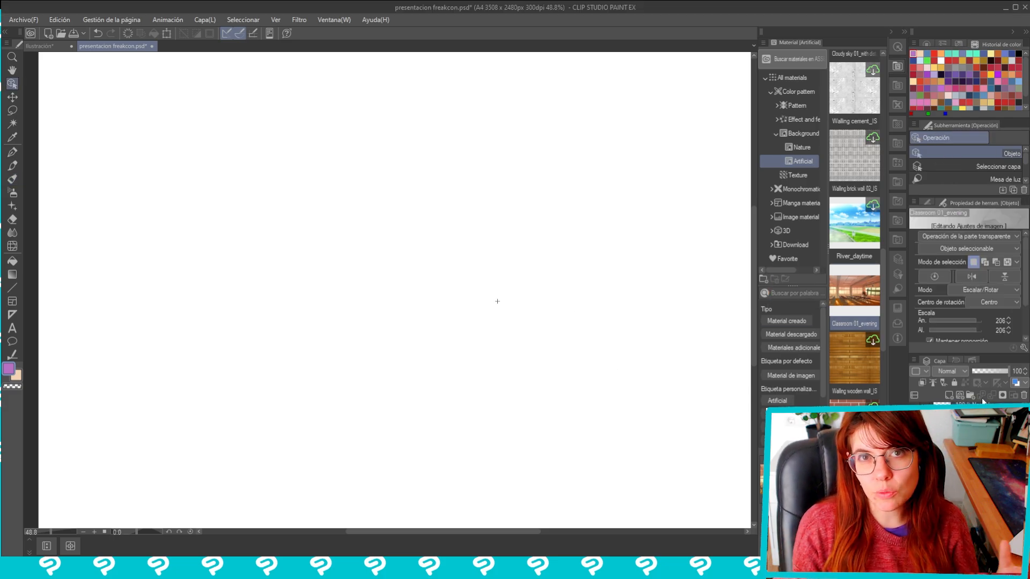
{"action": "scroll", "coordinate": [497, 301], "scroll_direction": "down", "scroll_amount": 3}
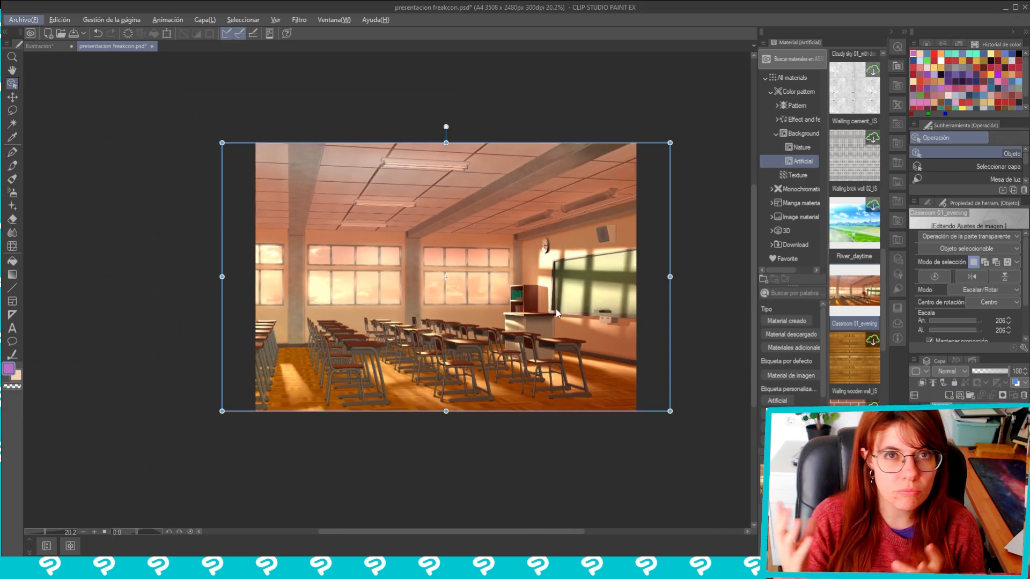
{"action": "left_click_drag", "start_coordinate": [546, 316], "coordinate": [558, 329]}
{"action": "left_click_drag", "start_coordinate": [701, 433], "coordinate": [709, 438]}
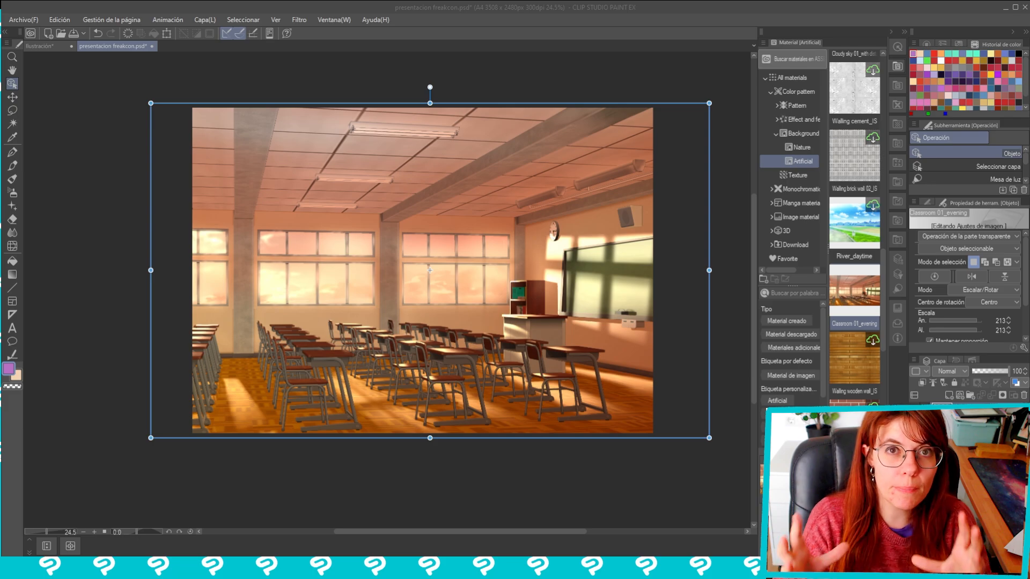
{"action": "right_click", "coordinate": [284, 169]}
{"action": "key", "text": "Escape"}
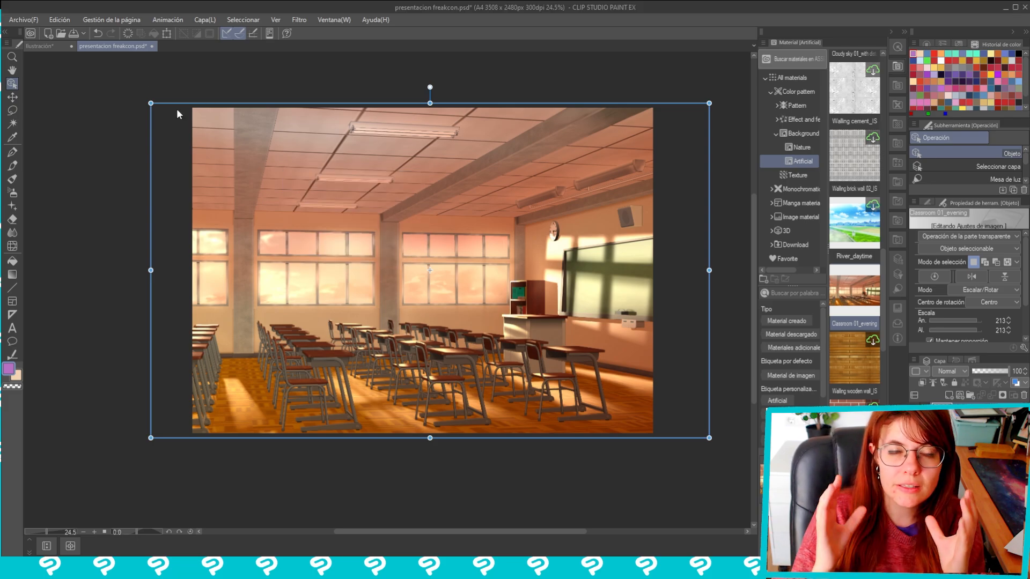
Resample the enlarged classroom image with noise removal, choosing the resampling intensity
{"action": "left_click", "coordinate": [59, 19]}
{"action": "left_click", "coordinate": [96, 157]}
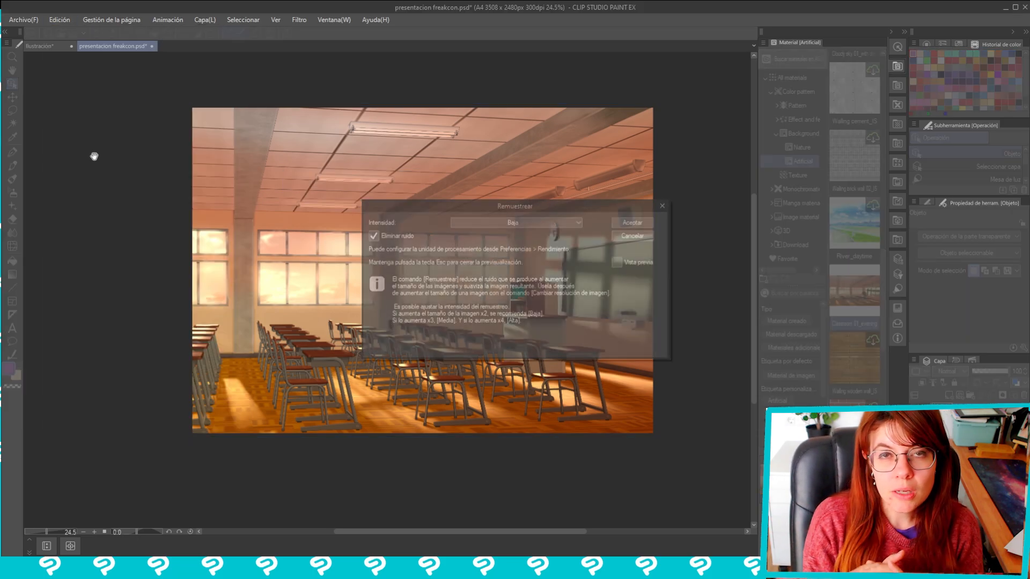
{"action": "left_click", "coordinate": [557, 222]}
{"action": "left_click", "coordinate": [472, 258]}
{"action": "left_click", "coordinate": [626, 220]}
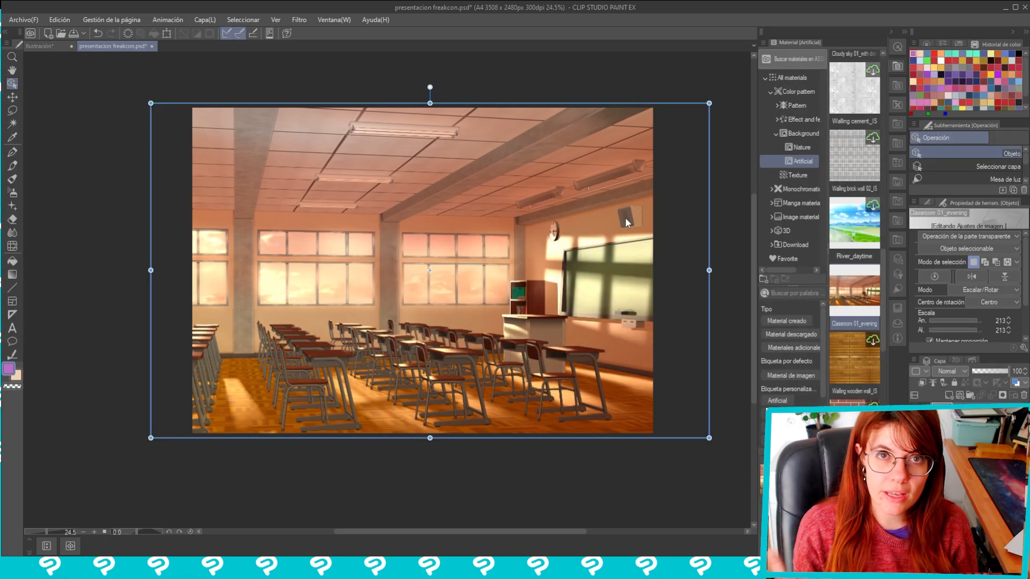
Rasterize the classroom image layer and hide the materials palette
{"action": "right_click", "coordinate": [976, 418]}
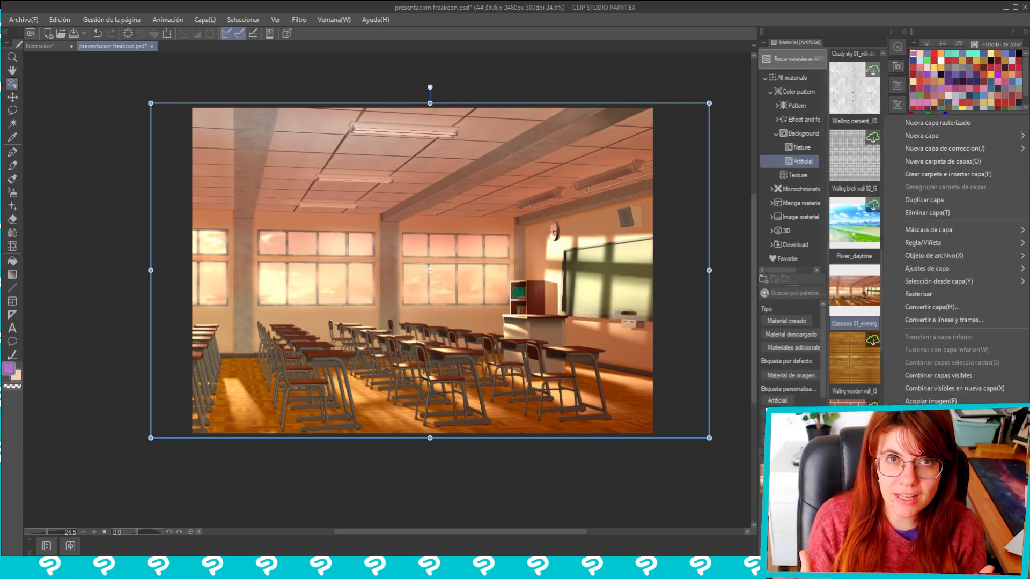
{"action": "left_click", "coordinate": [949, 295]}
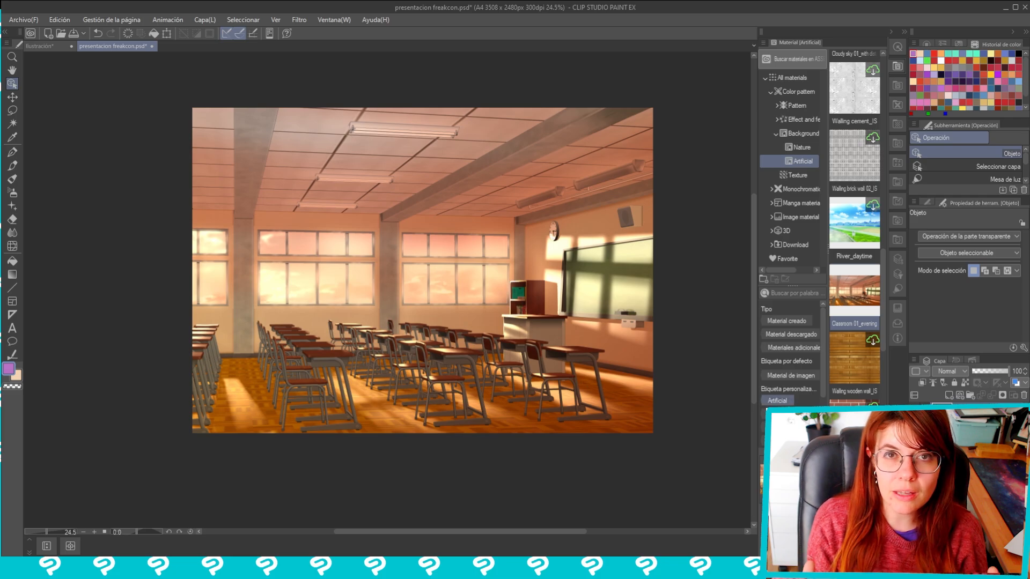
{"action": "left_click", "coordinate": [890, 30]}
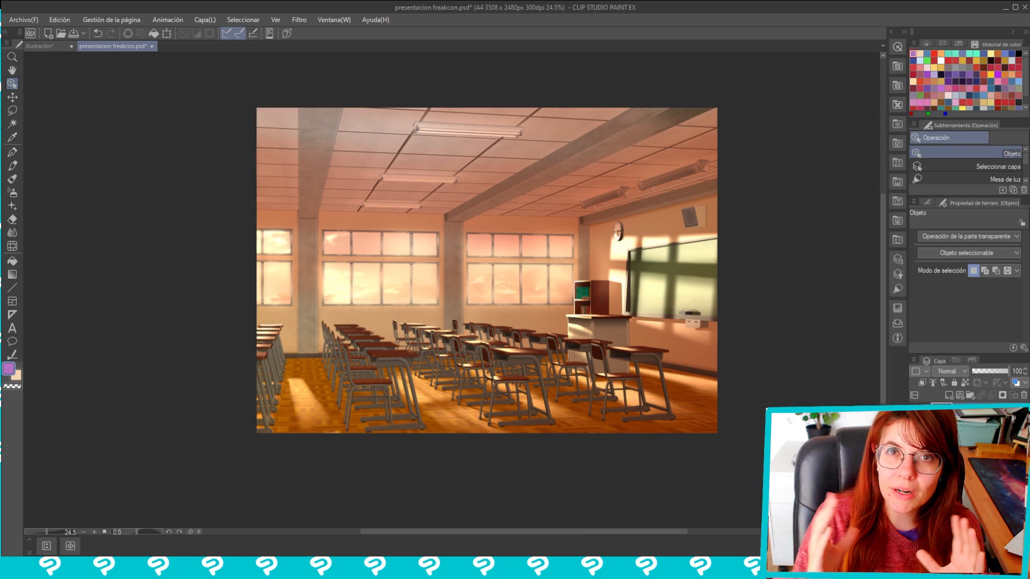
Run the Convertir en Panorámica filter on the classroom image with its preview uncovered, and adjust the distortion over the canvas
{"action": "left_click", "coordinate": [299, 24]}
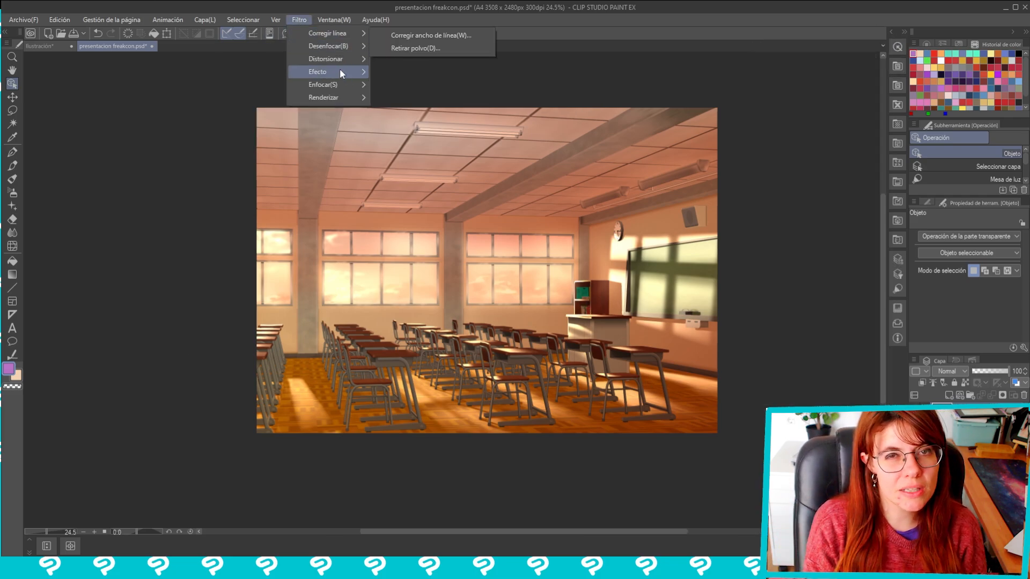
{"action": "left_click", "coordinate": [299, 20]}
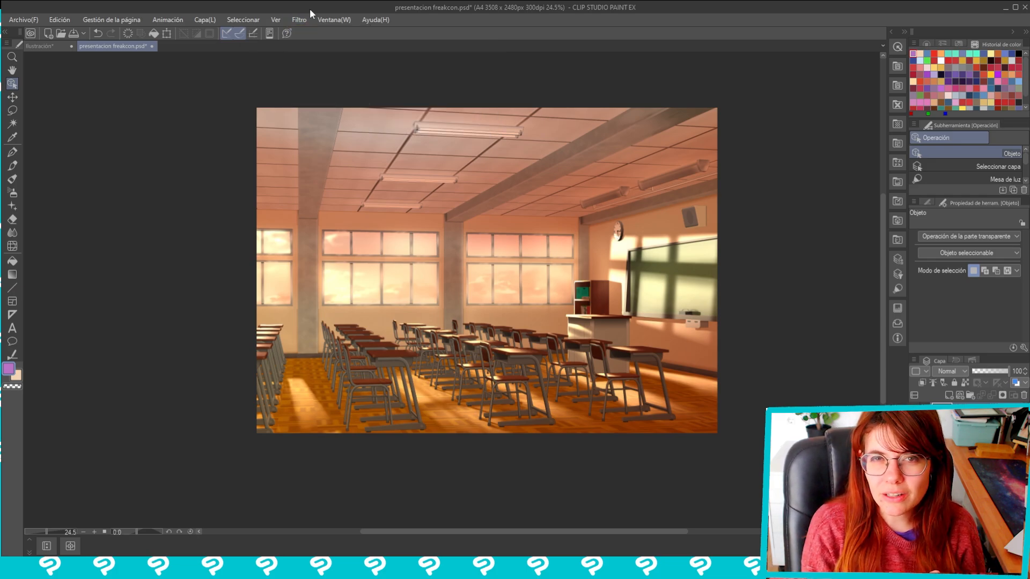
{"action": "left_click", "coordinate": [299, 20]}
{"action": "mouse_move", "coordinate": [317, 47]}
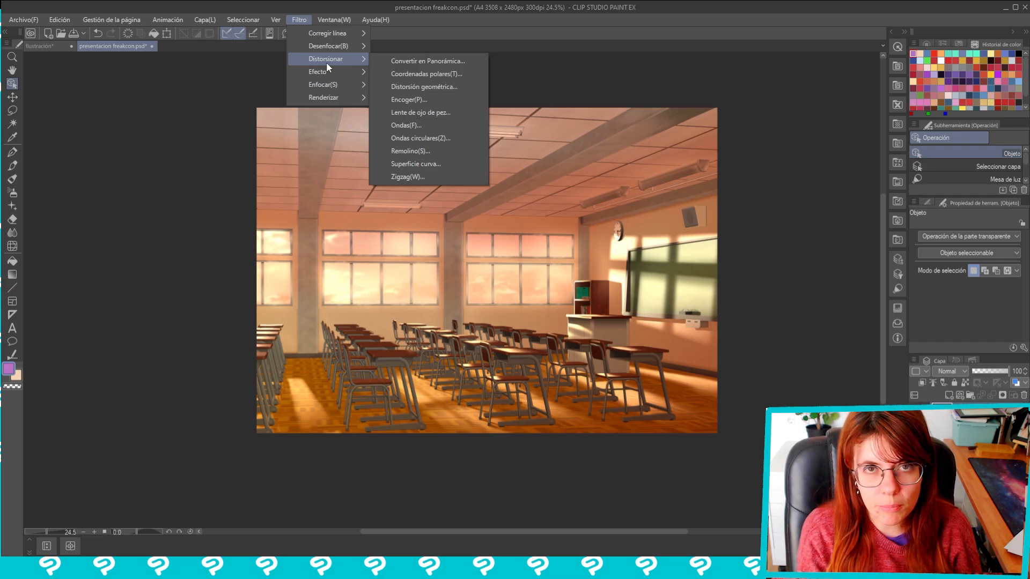
{"action": "left_click", "coordinate": [435, 63]}
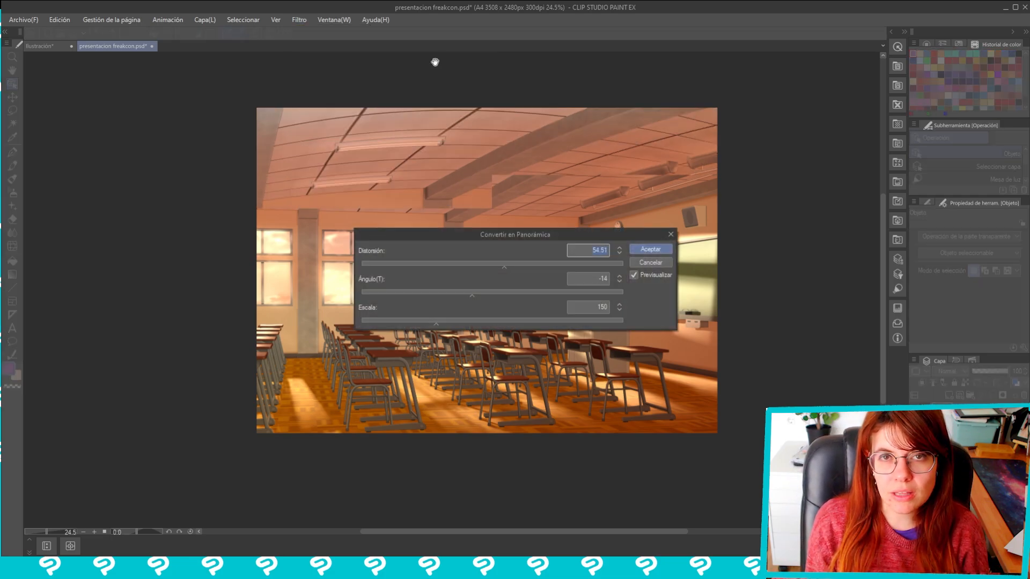
{"action": "left_click_drag", "start_coordinate": [430, 231], "coordinate": [266, 92]}
{"action": "left_click_drag", "start_coordinate": [540, 308], "coordinate": [495, 295]}
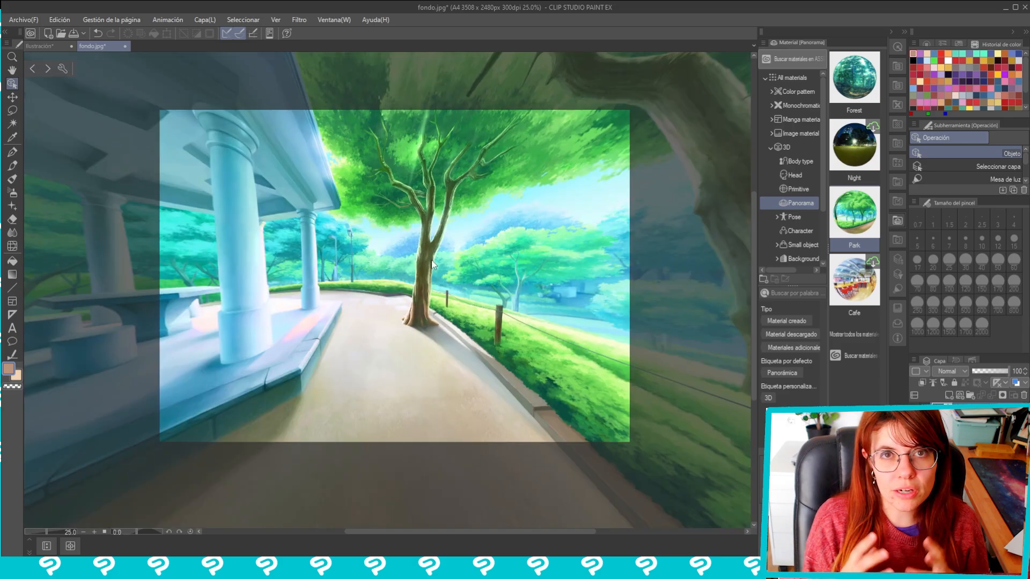
Place the Park 3D panorama on the blank canvas of fondo.jpg
{"action": "left_click_drag", "start_coordinate": [434, 263], "coordinate": [518, 278]}
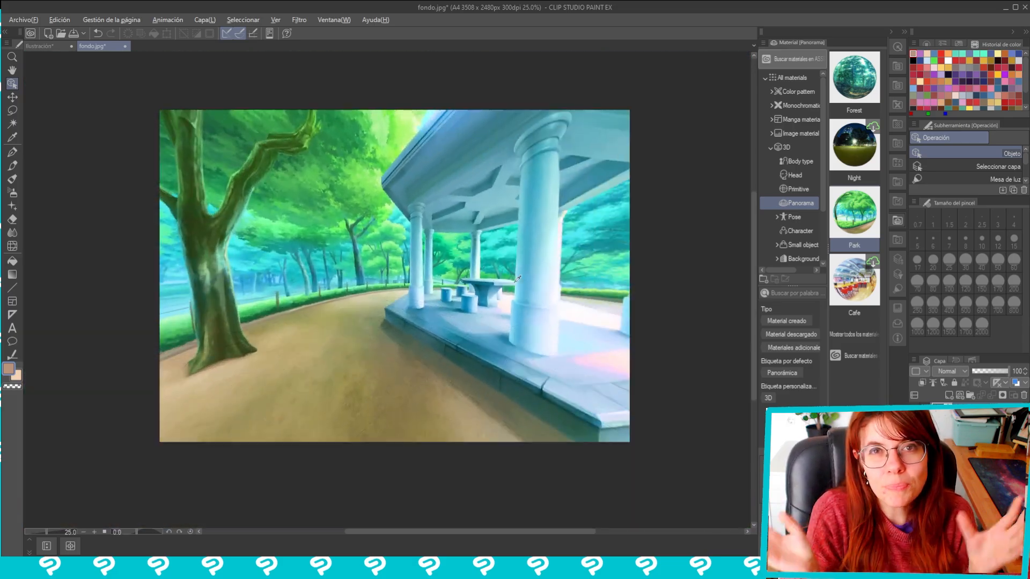
{"action": "key", "text": "alt"}
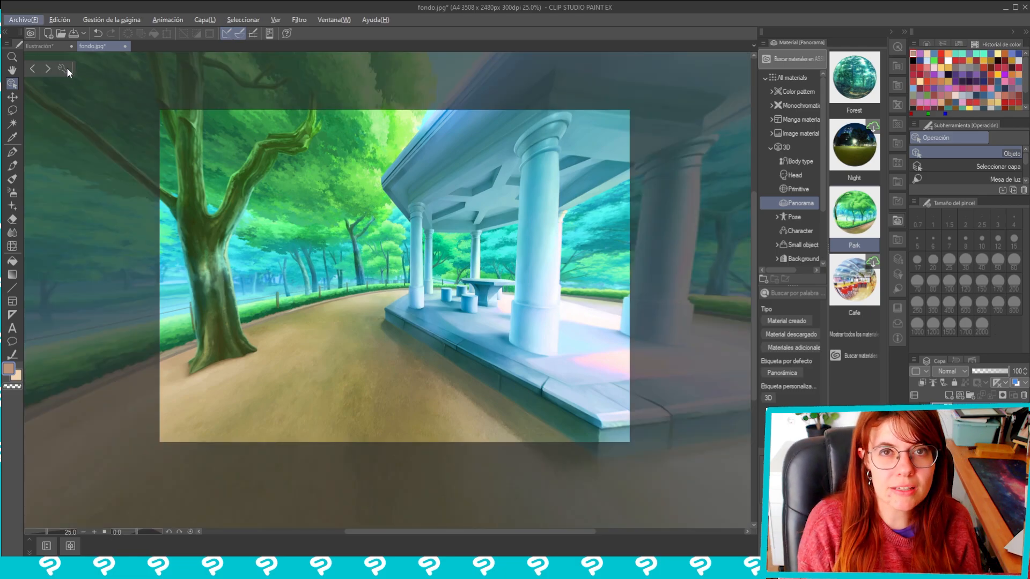
Look through the Park panorama's object list, its Operación settings, and its layer's settings and file object options
{"action": "left_click", "coordinate": [66, 70]}
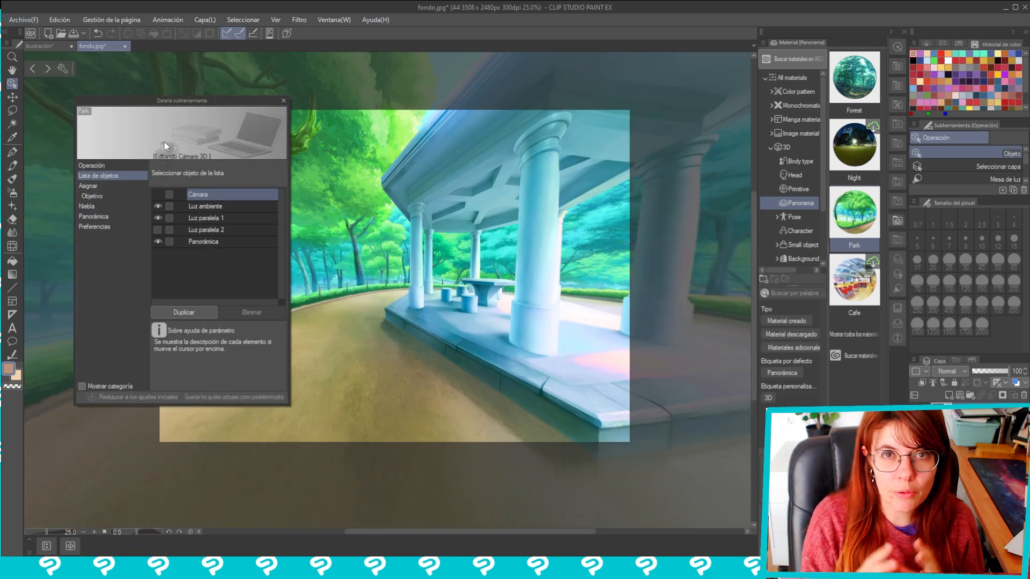
{"action": "left_click", "coordinate": [116, 175]}
{"action": "left_click", "coordinate": [119, 165]}
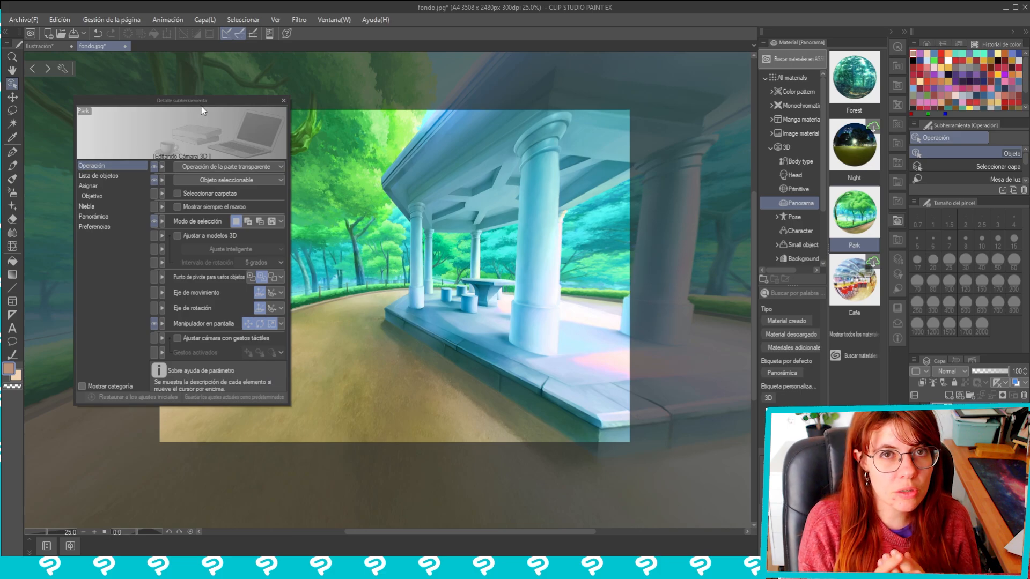
{"action": "left_click_drag", "start_coordinate": [207, 104], "coordinate": [169, 77]}
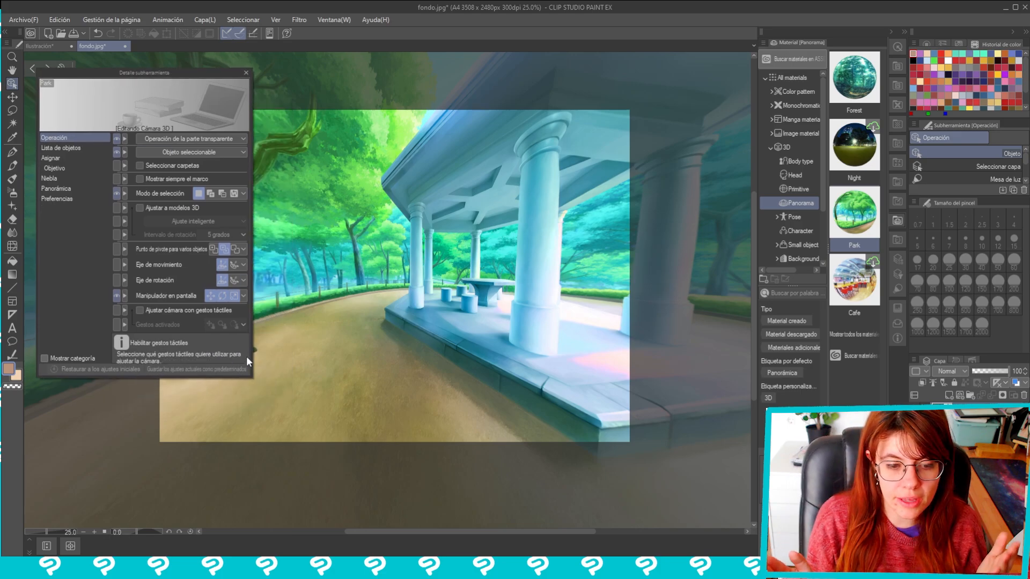
{"action": "left_click", "coordinate": [246, 72]}
{"action": "right_click", "coordinate": [965, 414]}
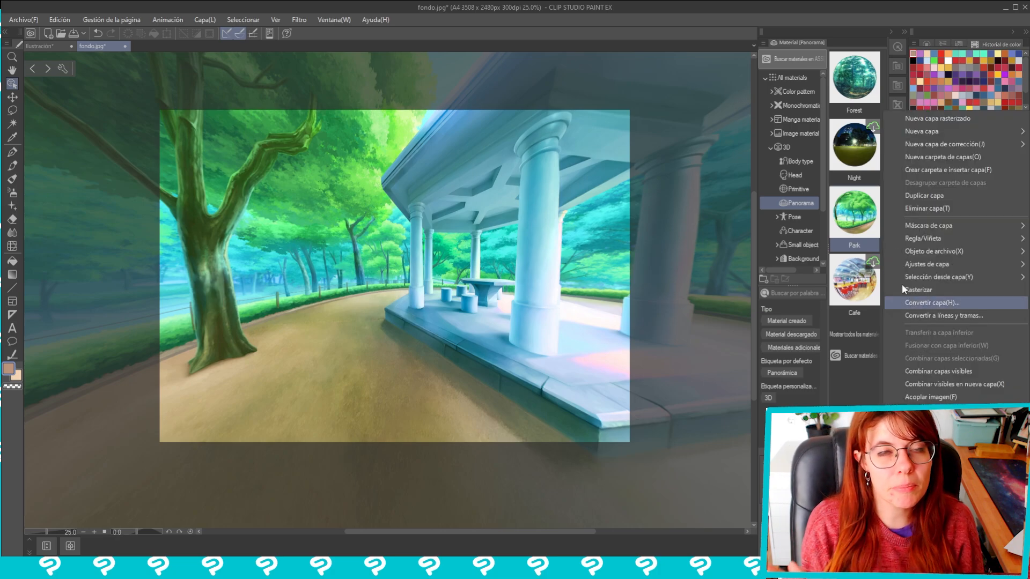
{"action": "mouse_move", "coordinate": [912, 253]}
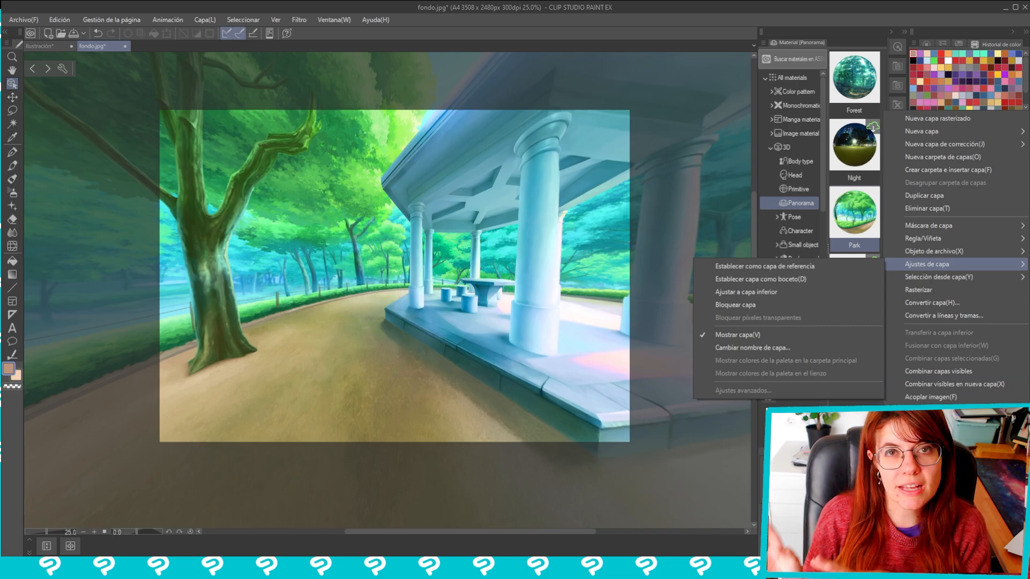
{"action": "left_click", "coordinate": [575, 222]}
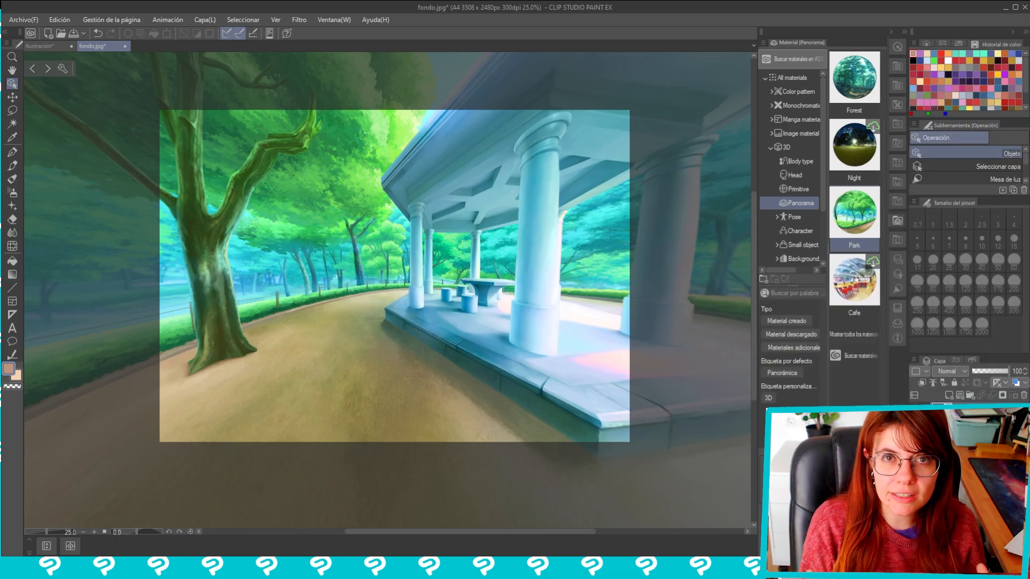
{"action": "right_click", "coordinate": [952, 413]}
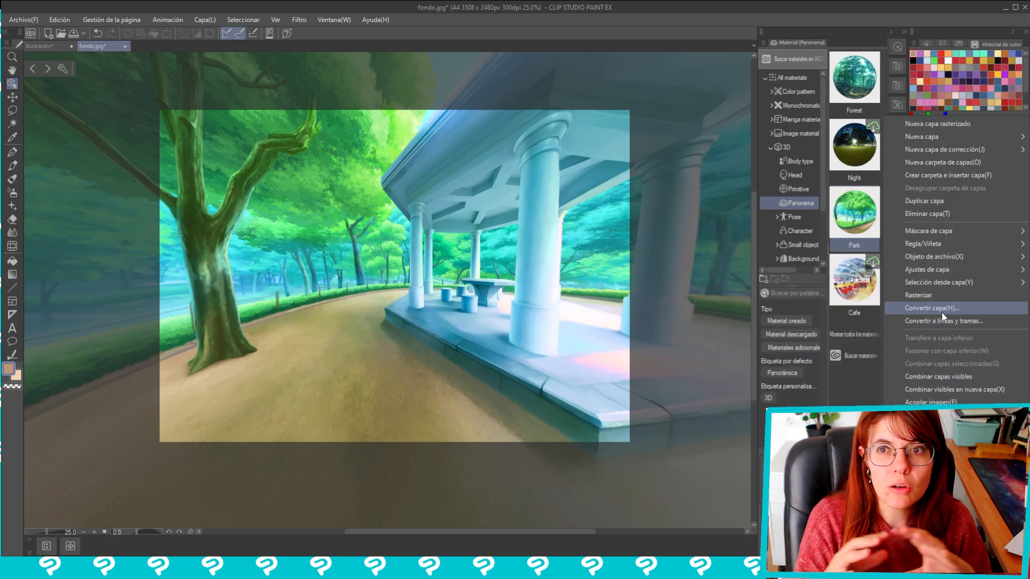
{"action": "mouse_move", "coordinate": [941, 262]}
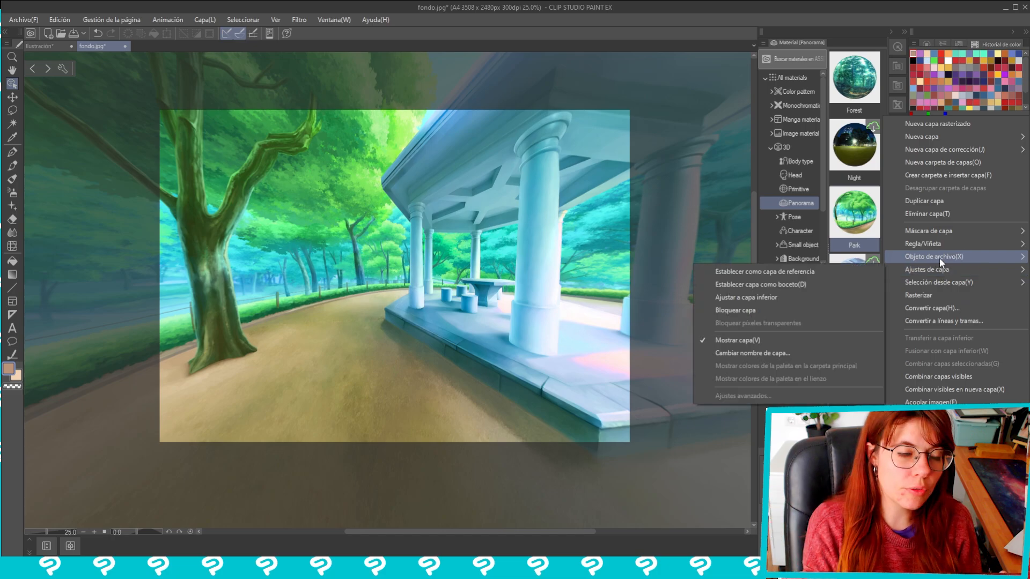
Show the tool property palette for 3D objects and turn the camera across the classroom panorama
{"action": "left_click", "coordinate": [328, 19]}
{"action": "left_click", "coordinate": [328, 20]}
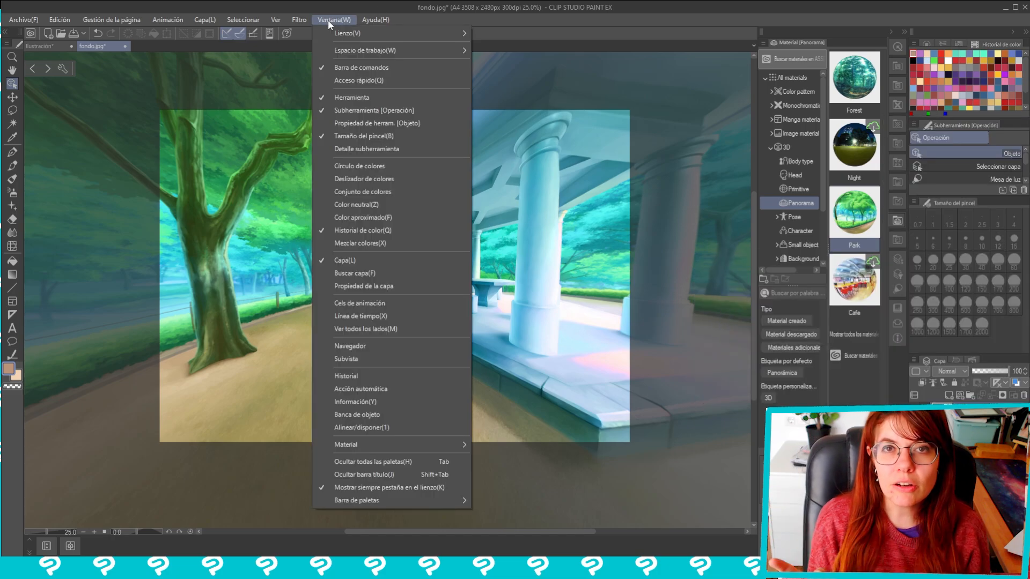
{"action": "left_click", "coordinate": [359, 123]}
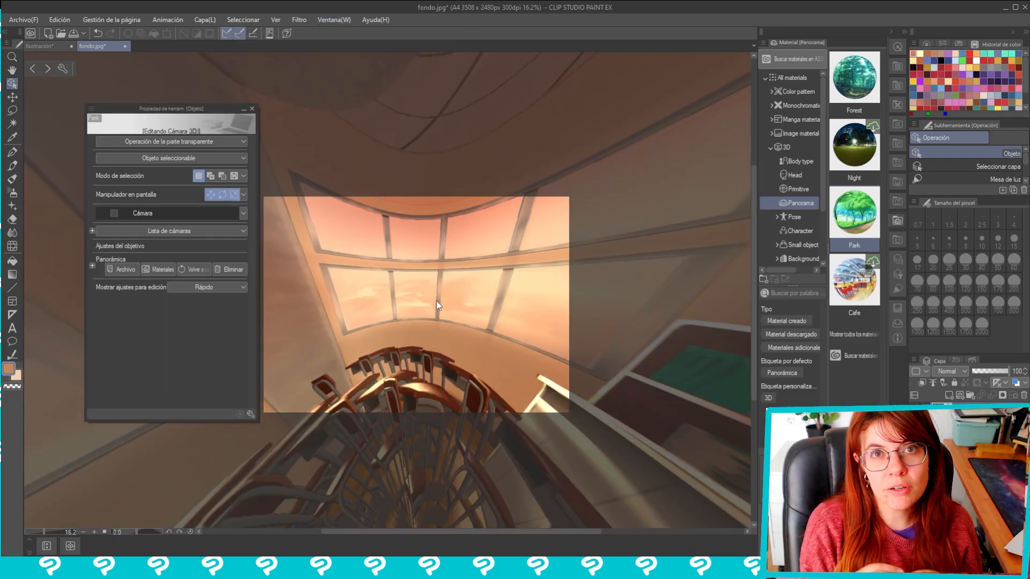
{"action": "left_click_drag", "start_coordinate": [436, 300], "coordinate": [206, 364]}
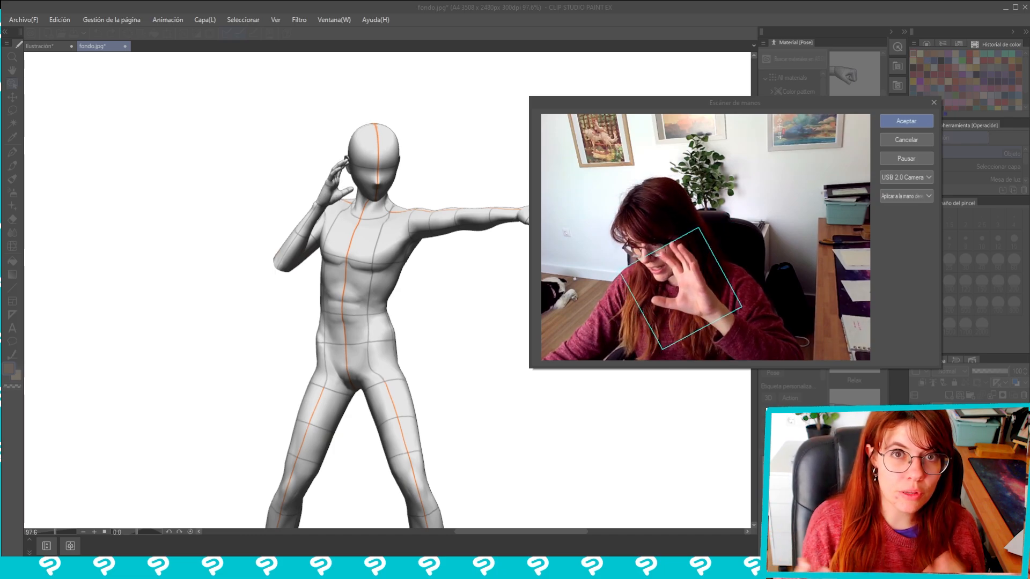
Switch the hand scanner to the figure's left hand, keeping the outstretched arm in view, and switch it back to the right hand
{"action": "left_click", "coordinate": [899, 194]}
{"action": "left_click", "coordinate": [900, 217]}
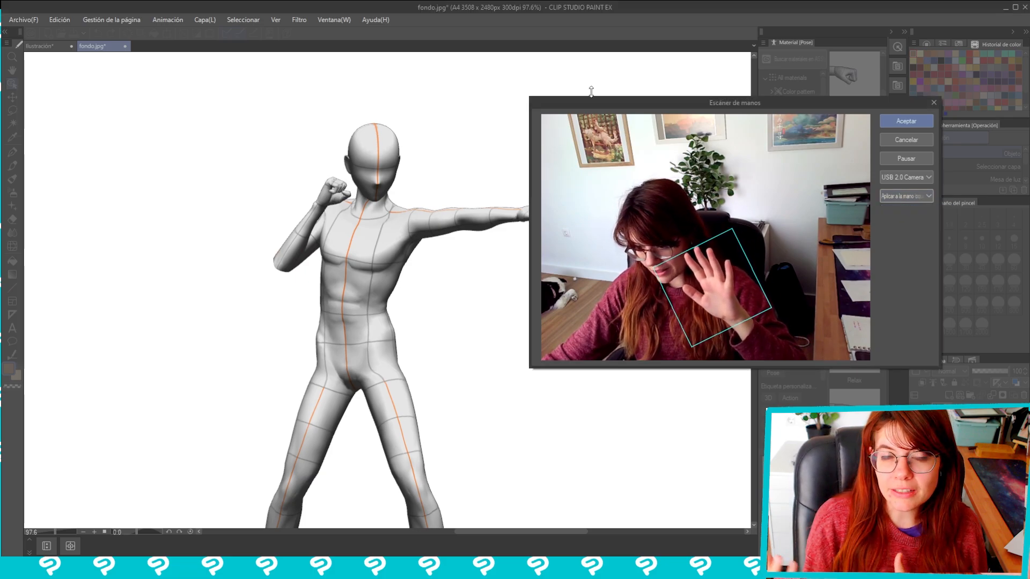
{"action": "left_click_drag", "start_coordinate": [601, 102], "coordinate": [278, 235]}
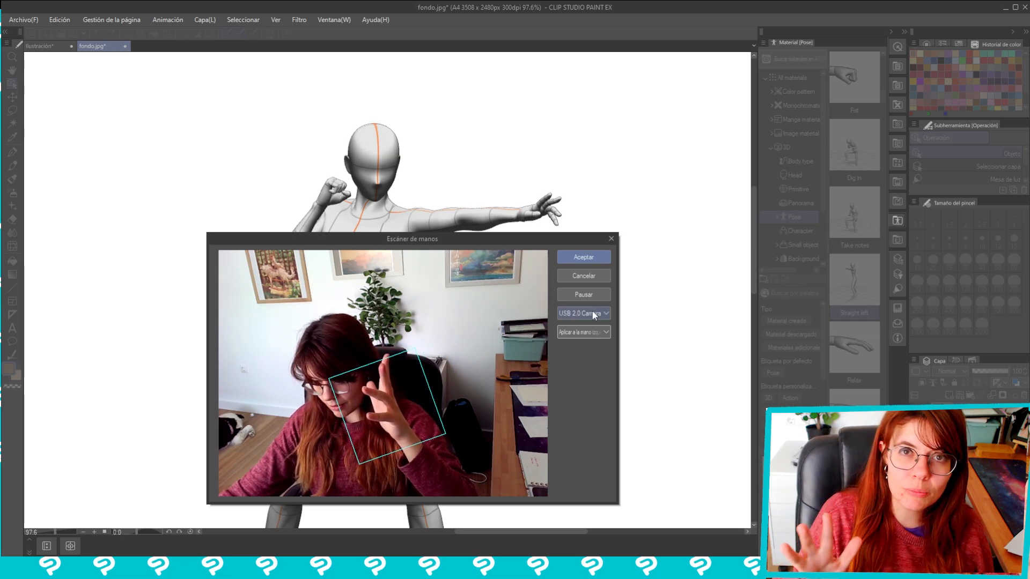
{"action": "left_click", "coordinate": [592, 332]}
{"action": "left_click", "coordinate": [591, 343]}
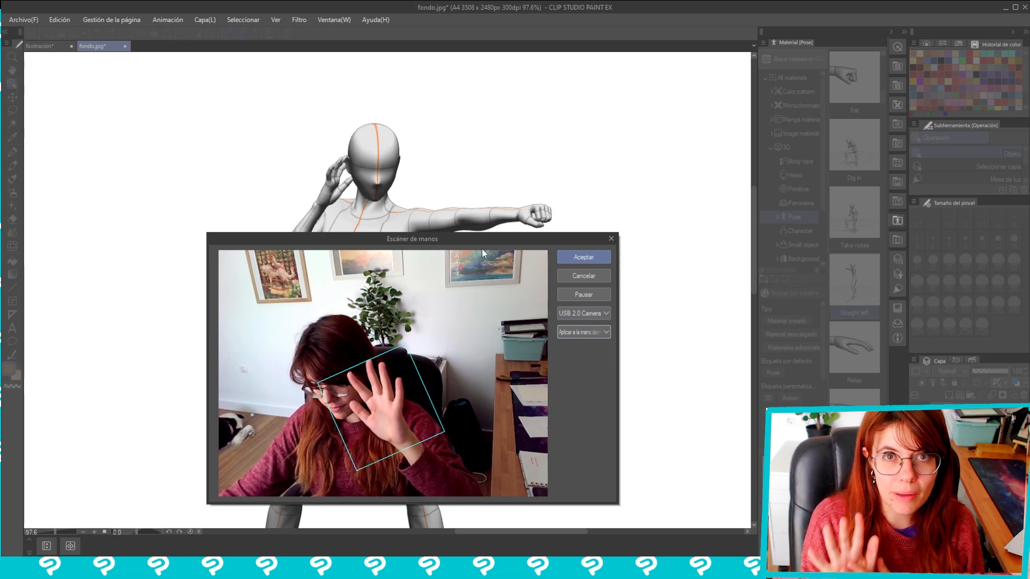
Switch the hand scanner to USB 2.0 Camera(espejo) and apply the scanned hand pose to the figure's right hand
{"action": "left_click_drag", "start_coordinate": [445, 239], "coordinate": [709, 89]}
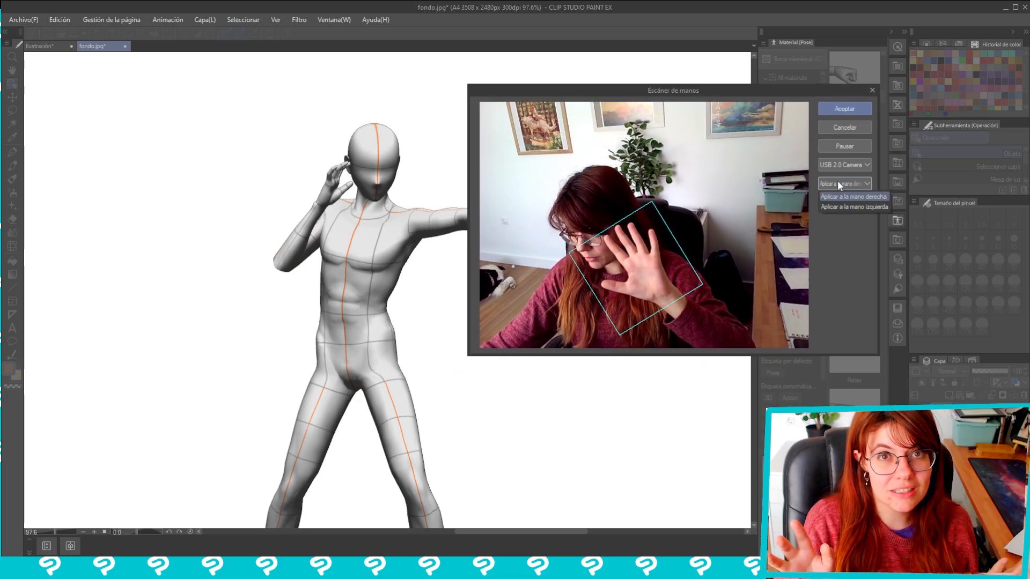
{"action": "left_click", "coordinate": [846, 163]}
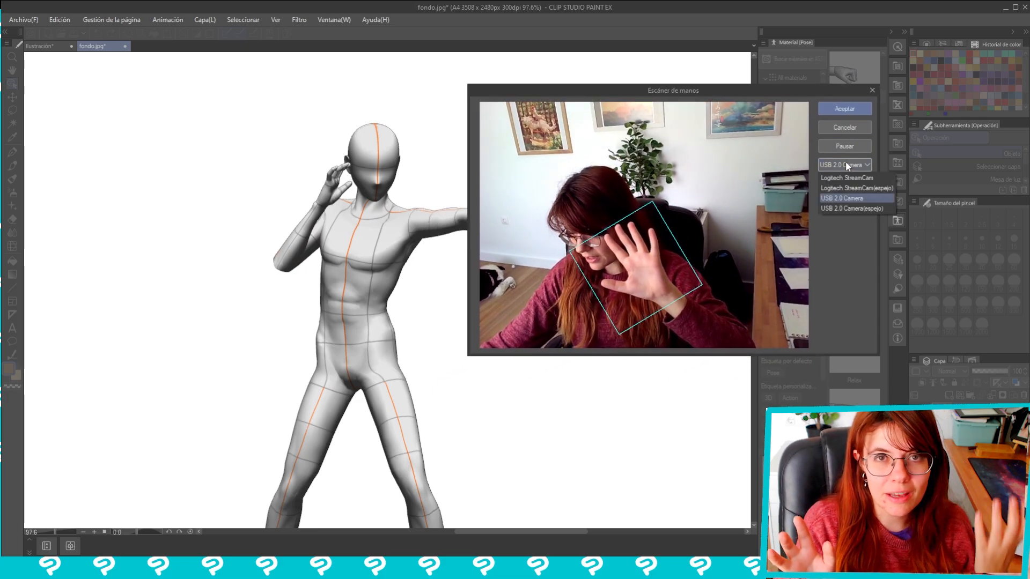
{"action": "left_click", "coordinate": [849, 208]}
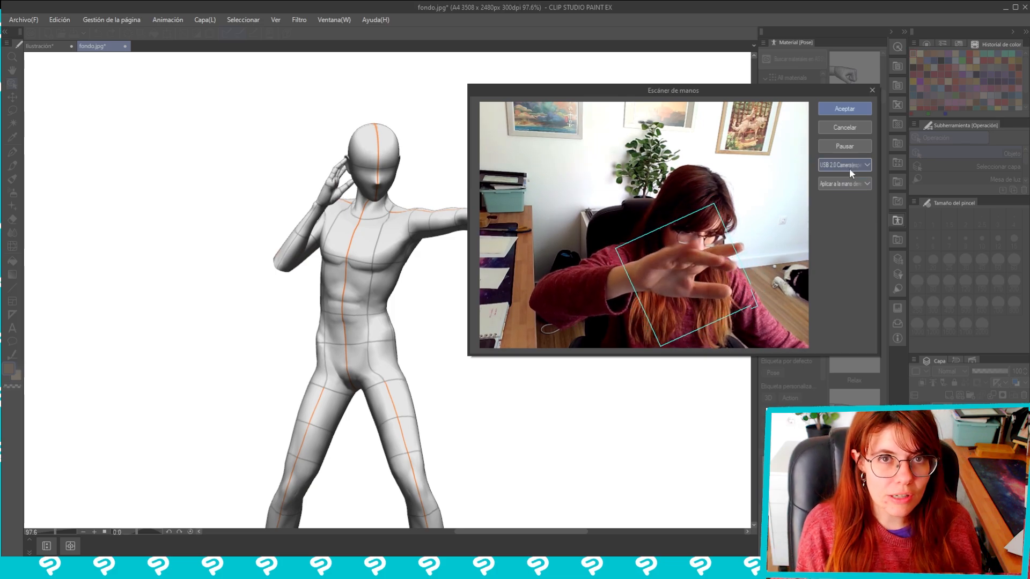
{"action": "left_click", "coordinate": [844, 109]}
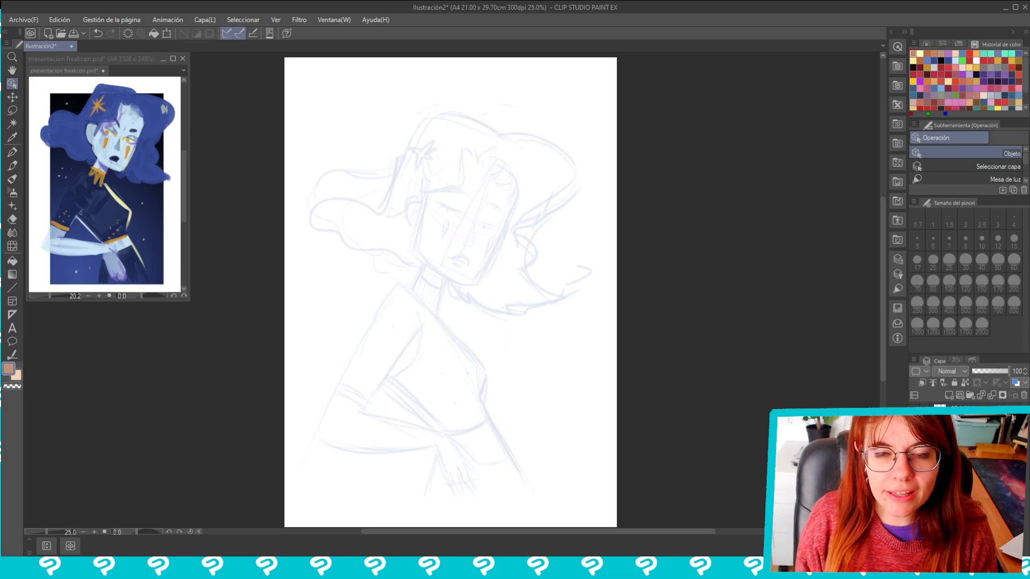
Place the reference illustration's window beside the sketch and replace the brush size palette with the tool properties of the LINEAS Y BLOQUE brush
{"action": "key", "text": "p"}
{"action": "scroll", "coordinate": [454, 241], "scroll_direction": "up", "scroll_amount": 3}
{"action": "mouse_move", "coordinate": [126, 59]}
{"action": "left_mouse_down"}
{"action": "mouse_move", "coordinate": [118, 98]}
{"action": "mouse_move", "coordinate": [134, 75]}
{"action": "left_mouse_up"}
{"action": "left_click", "coordinate": [273, 21]}
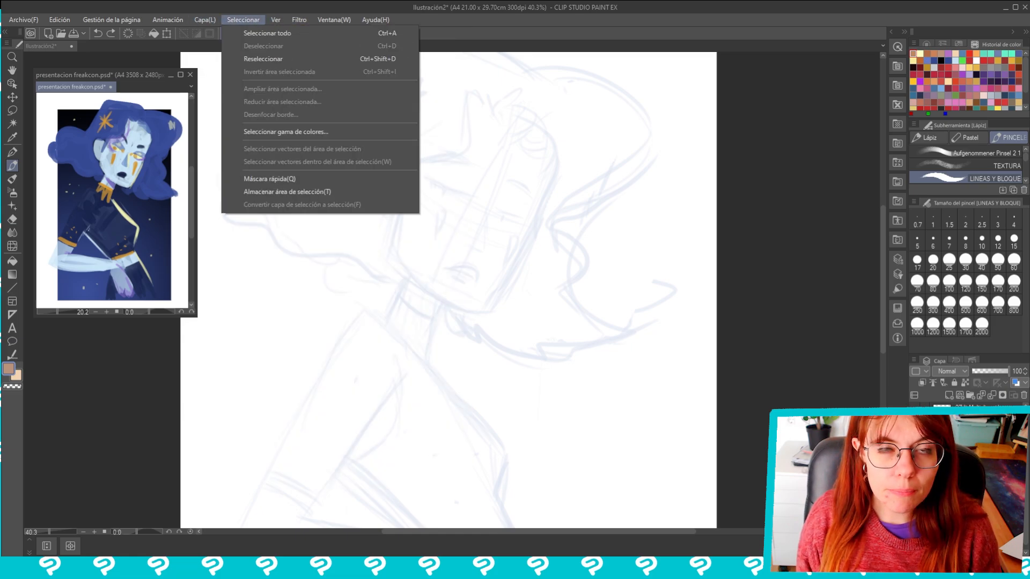
{"action": "left_click", "coordinate": [672, 404]}
{"action": "left_click", "coordinate": [276, 21]}
{"action": "left_click", "coordinate": [14, 167]}
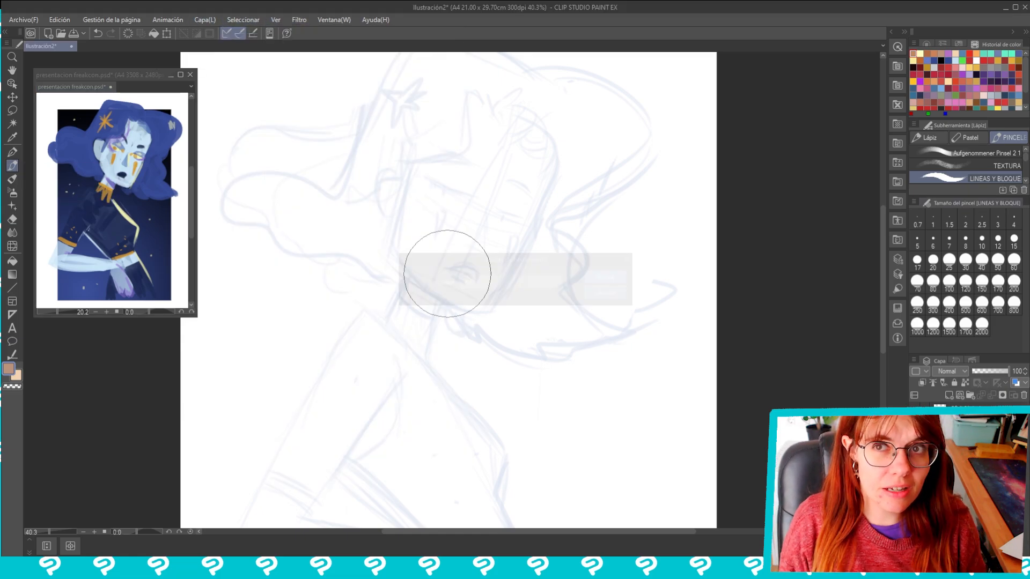
{"action": "left_click", "coordinate": [275, 21]}
{"action": "left_click", "coordinate": [355, 136]}
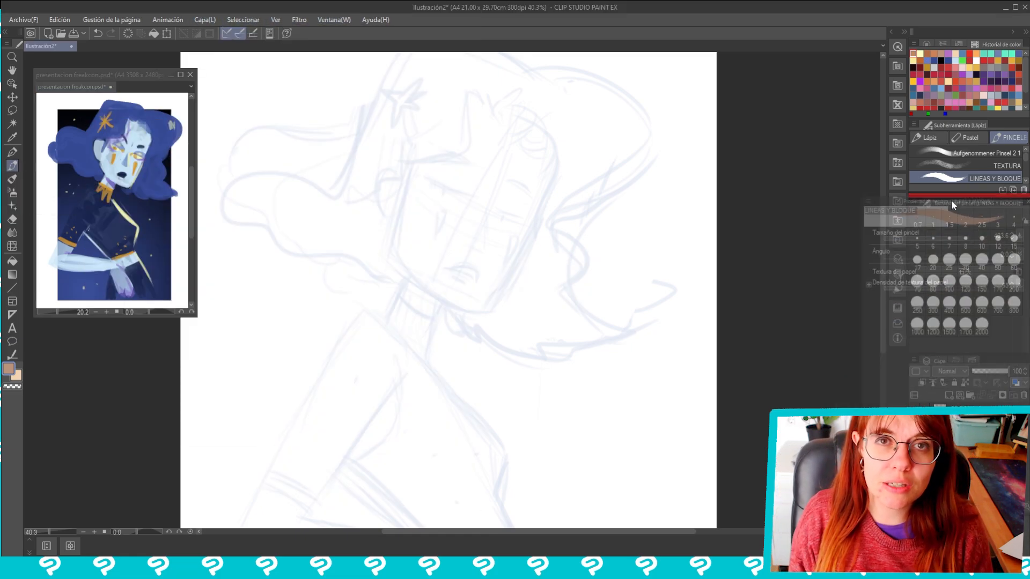
{"action": "left_click", "coordinate": [952, 240]}
{"action": "left_click", "coordinate": [1024, 348]}
Sample light blue from the reference illustration and block in the sketched character's face and ear with it
{"action": "left_click", "coordinate": [62, 159]}
{"action": "left_click", "coordinate": [53, 149]}
{"action": "left_click", "coordinate": [121, 165]}
{"action": "left_click", "coordinate": [248, 73]}
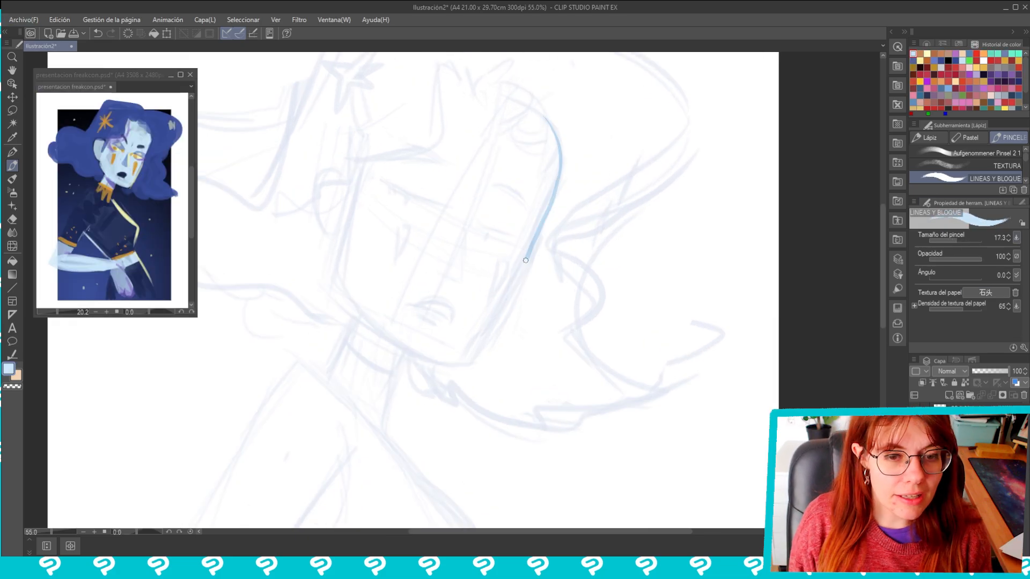
{"action": "left_click_drag", "start_coordinate": [364, 205], "coordinate": [338, 300]}
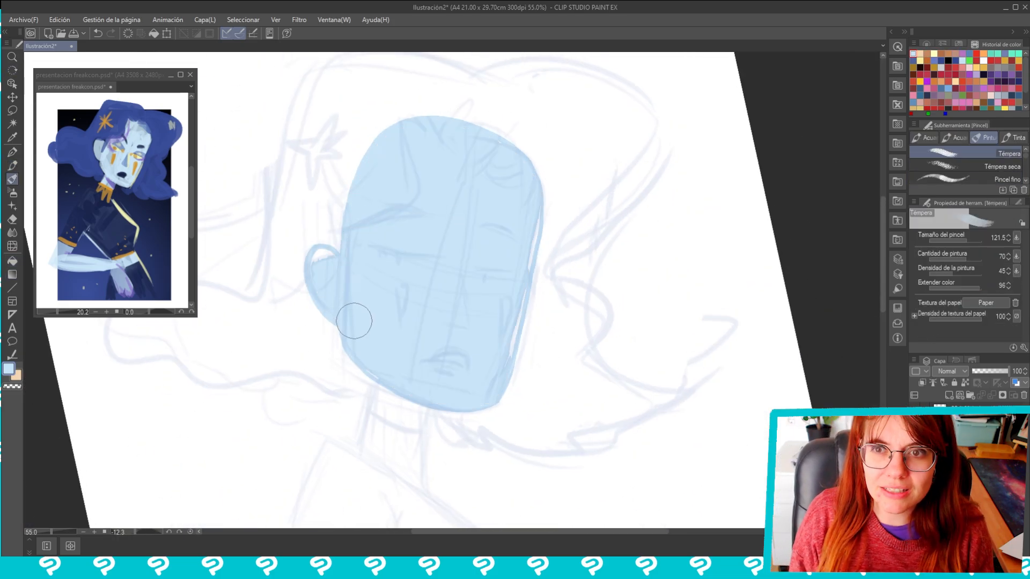
{"action": "key", "text": "e"}
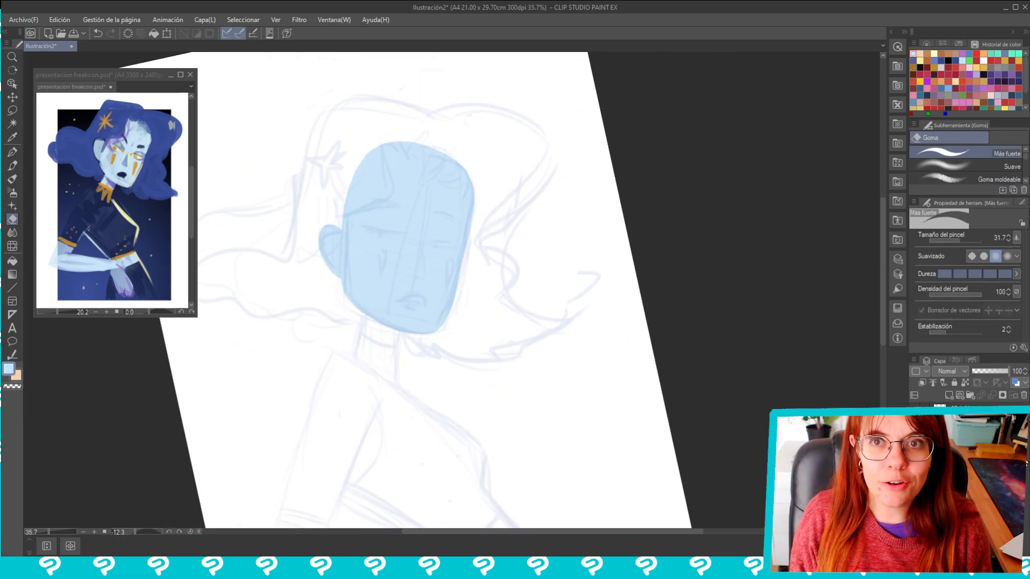
Outline the hair over the head and the gathered bunch behind the ear in dark blue with LINEAS Y BLOQUE
{"action": "key", "text": "p"}
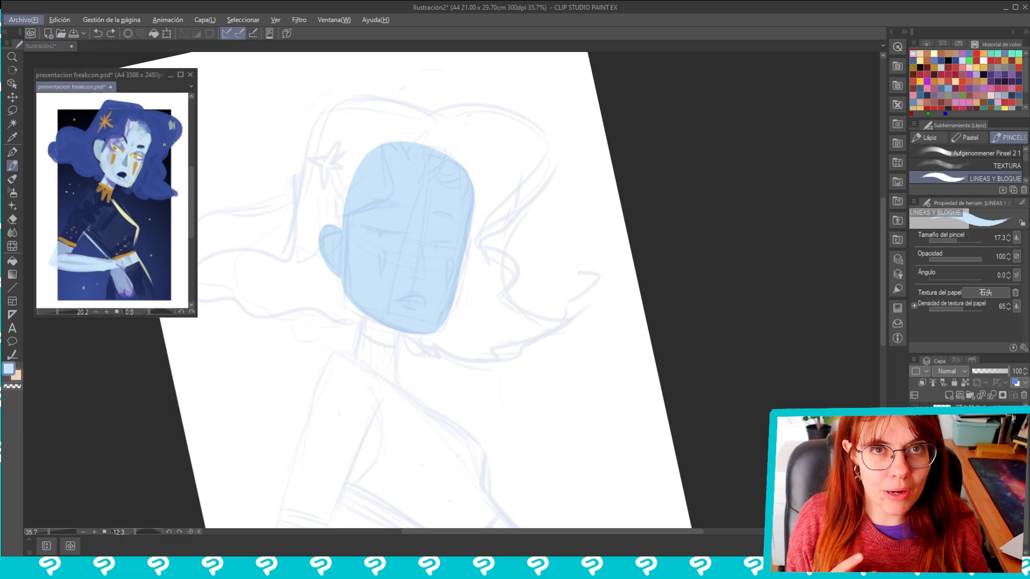
{"action": "scroll", "coordinate": [391, 148], "scroll_direction": "up", "scroll_amount": 2}
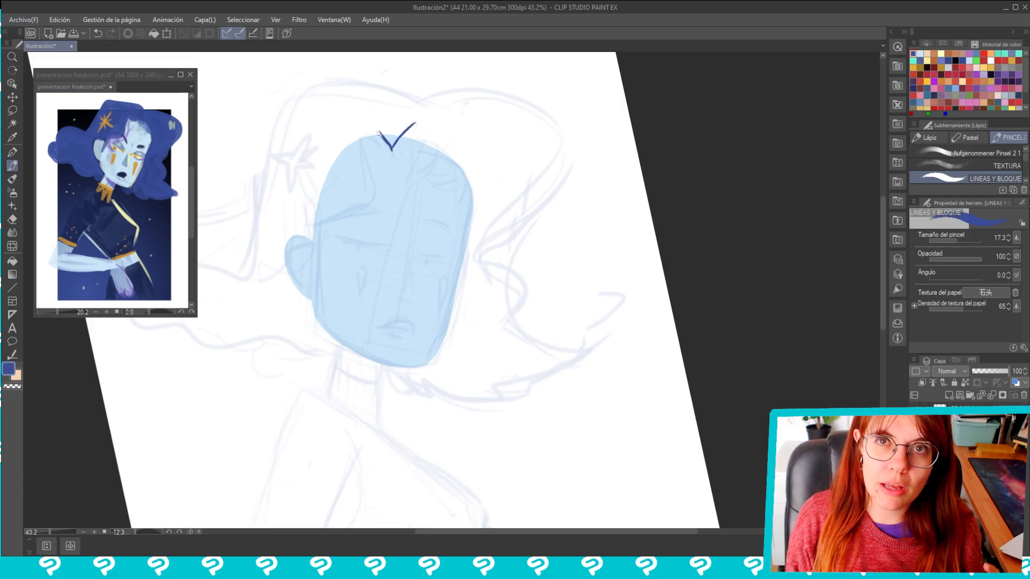
{"action": "scroll", "coordinate": [405, 115], "scroll_direction": "up", "scroll_amount": 2}
{"action": "mouse_move", "coordinate": [392, 149]}
{"action": "left_mouse_down"}
{"action": "mouse_move", "coordinate": [371, 134]}
{"action": "mouse_move", "coordinate": [471, 120]}
{"action": "left_mouse_up"}
{"action": "mouse_move", "coordinate": [450, 153]}
{"action": "left_mouse_down"}
{"action": "mouse_move", "coordinate": [351, 278]}
{"action": "mouse_move", "coordinate": [290, 324]}
{"action": "left_mouse_up"}
{"action": "left_click_drag", "start_coordinate": [300, 289], "coordinate": [303, 330]}
{"action": "scroll", "coordinate": [310, 285], "scroll_direction": "down", "scroll_amount": 4}
{"action": "left_click_drag", "start_coordinate": [496, 242], "coordinate": [520, 295]}
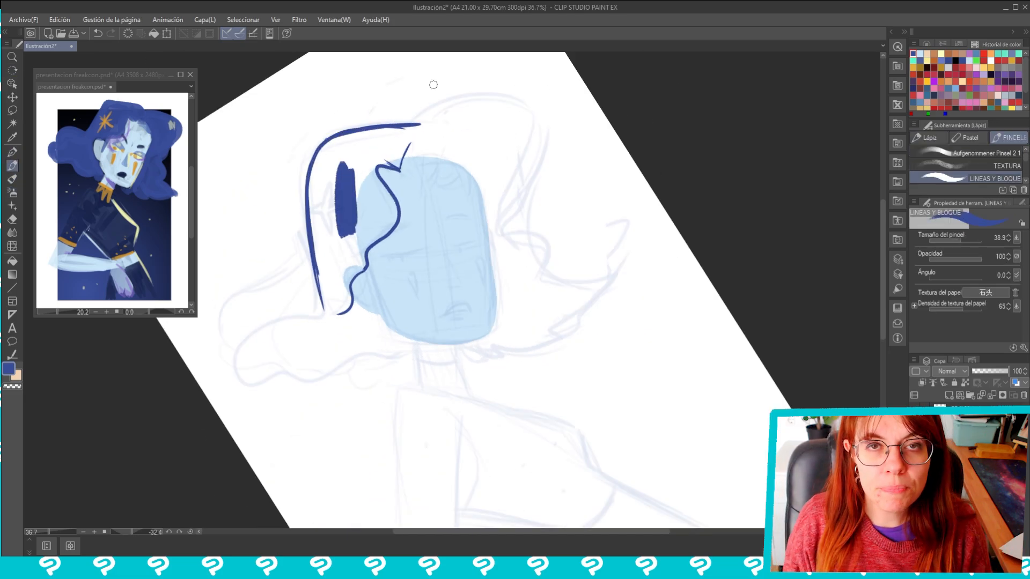
{"action": "left_click_drag", "start_coordinate": [308, 196], "coordinate": [399, 90]}
{"action": "left_click_drag", "start_coordinate": [410, 175], "coordinate": [337, 259]}
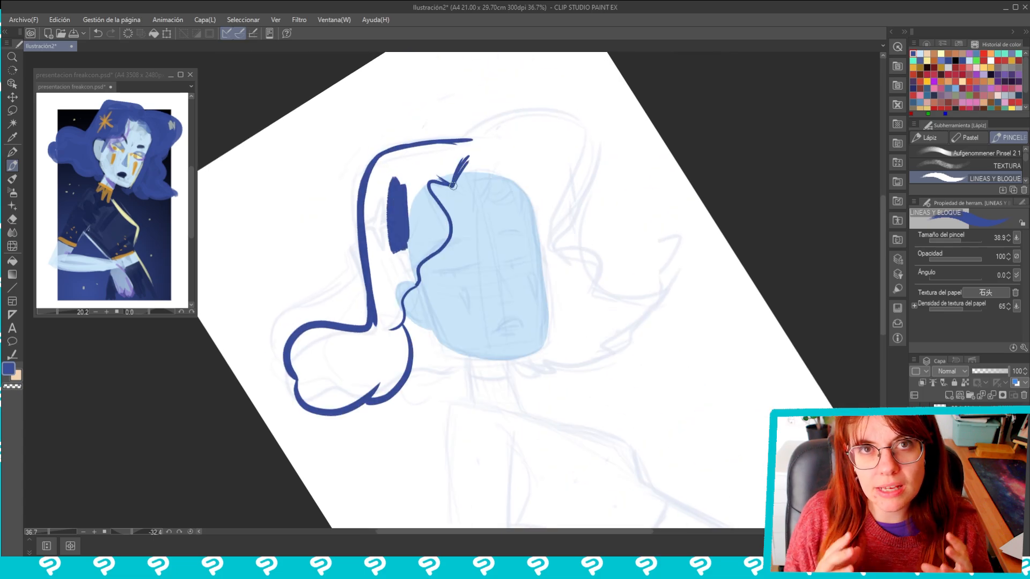
Fill the outlined hair with dark blue and paint over the remaining gaps along the face with the Témpera brush
{"action": "left_click", "coordinate": [544, 170]}
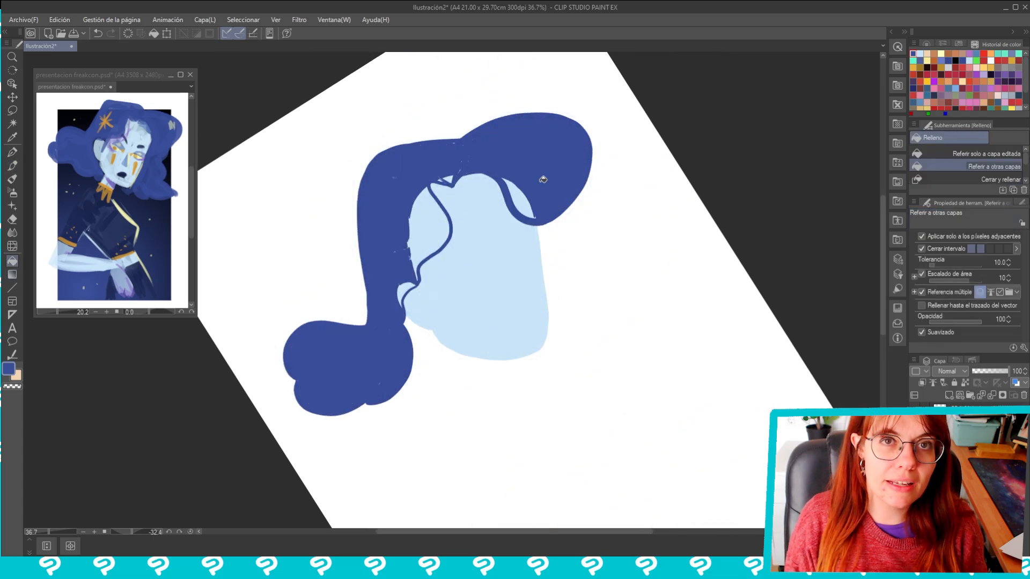
{"action": "key", "text": "b"}
{"action": "mouse_move", "coordinate": [426, 236]}
{"action": "left_mouse_down"}
{"action": "mouse_move", "coordinate": [392, 318]}
{"action": "mouse_move", "coordinate": [441, 214]}
{"action": "mouse_move", "coordinate": [446, 177]}
{"action": "left_mouse_up"}
{"action": "left_click_drag", "start_coordinate": [507, 185], "coordinate": [528, 212]}
Outline the neck, torso and skirt in greyish blue following the sketch and fill the shape
{"action": "key", "text": "r"}
{"action": "left_click_drag", "start_coordinate": [660, 80], "coordinate": [851, 107]}
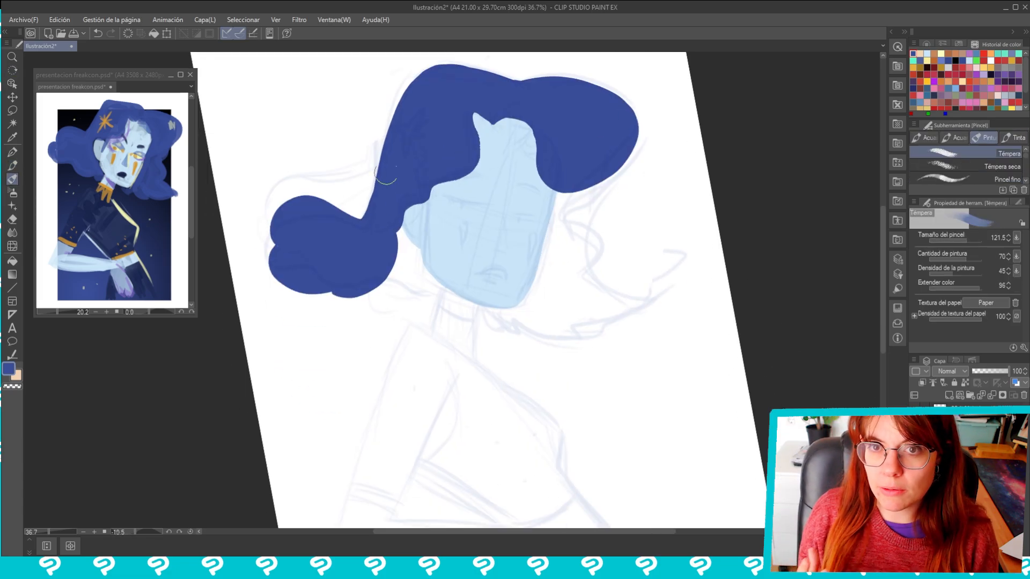
{"action": "key", "text": "r"}
{"action": "left_click_drag", "start_coordinate": [682, 207], "coordinate": [667, 177]}
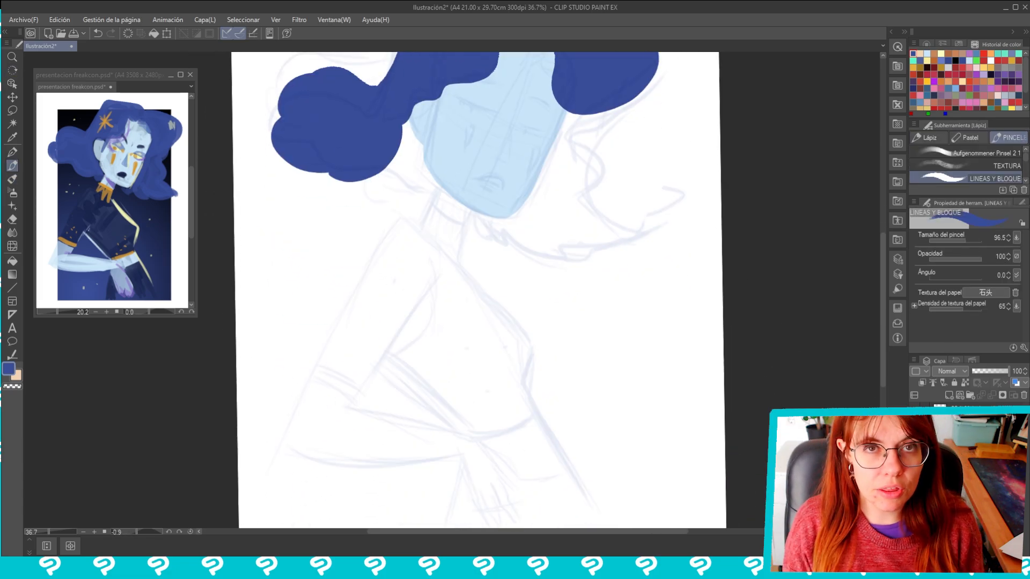
{"action": "key", "text": "alt"}
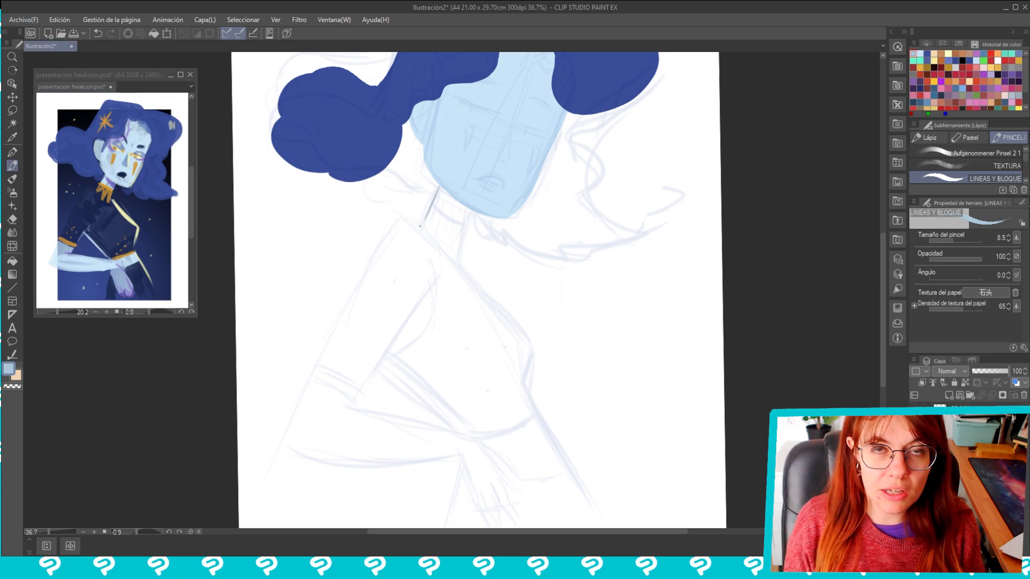
{"action": "left_click_drag", "start_coordinate": [429, 192], "coordinate": [420, 240]}
{"action": "left_click_drag", "start_coordinate": [466, 213], "coordinate": [456, 273]}
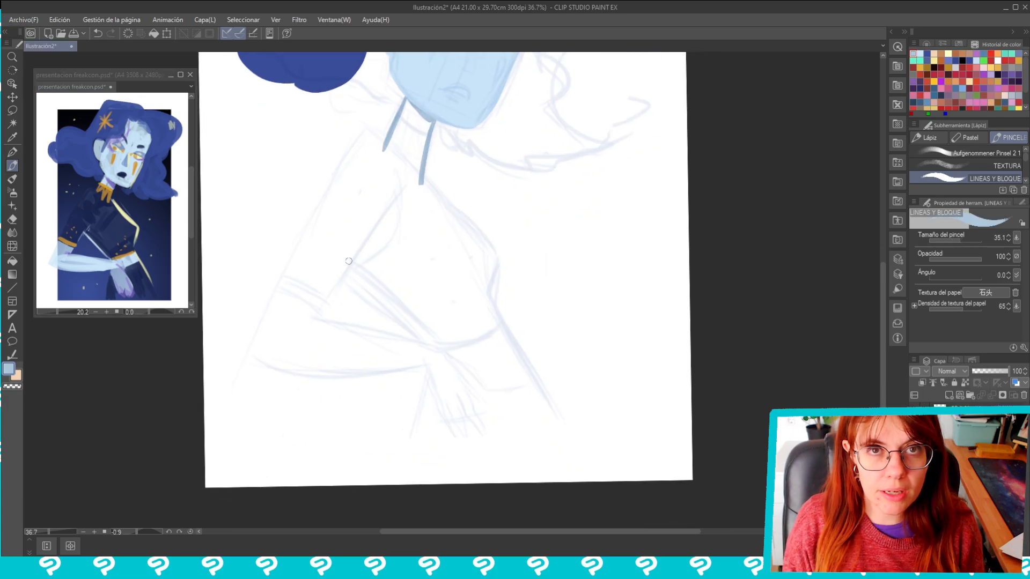
{"action": "mouse_move", "coordinate": [348, 261]}
{"action": "left_mouse_down"}
{"action": "mouse_move", "coordinate": [436, 341]}
{"action": "mouse_move", "coordinate": [413, 449]}
{"action": "left_mouse_up"}
{"action": "mouse_move", "coordinate": [422, 180]}
{"action": "left_mouse_down"}
{"action": "mouse_move", "coordinate": [499, 253]}
{"action": "mouse_move", "coordinate": [573, 439]}
{"action": "left_mouse_up"}
{"action": "left_click_drag", "start_coordinate": [414, 448], "coordinate": [574, 442]}
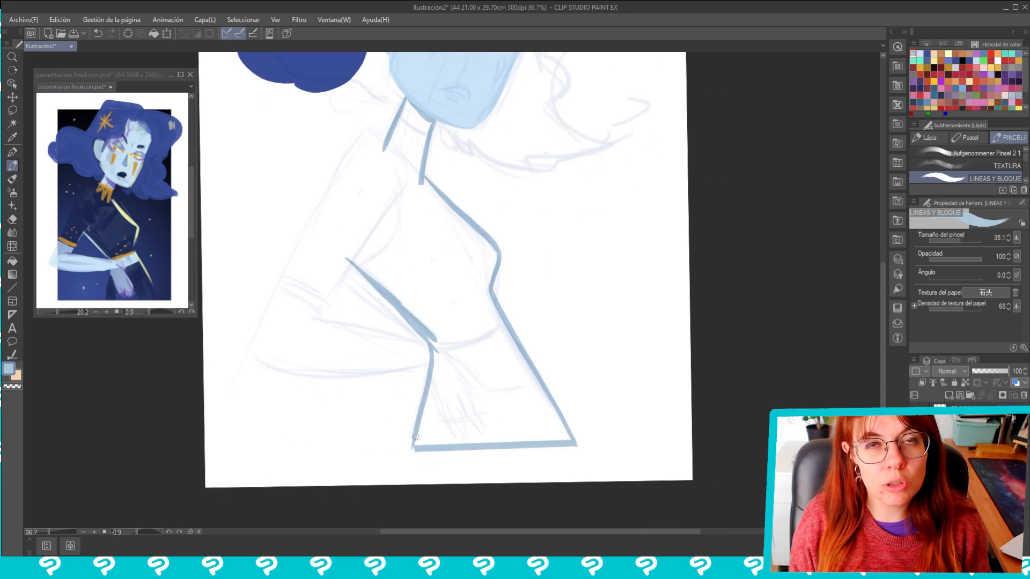
{"action": "left_click_drag", "start_coordinate": [405, 97], "coordinate": [345, 258]}
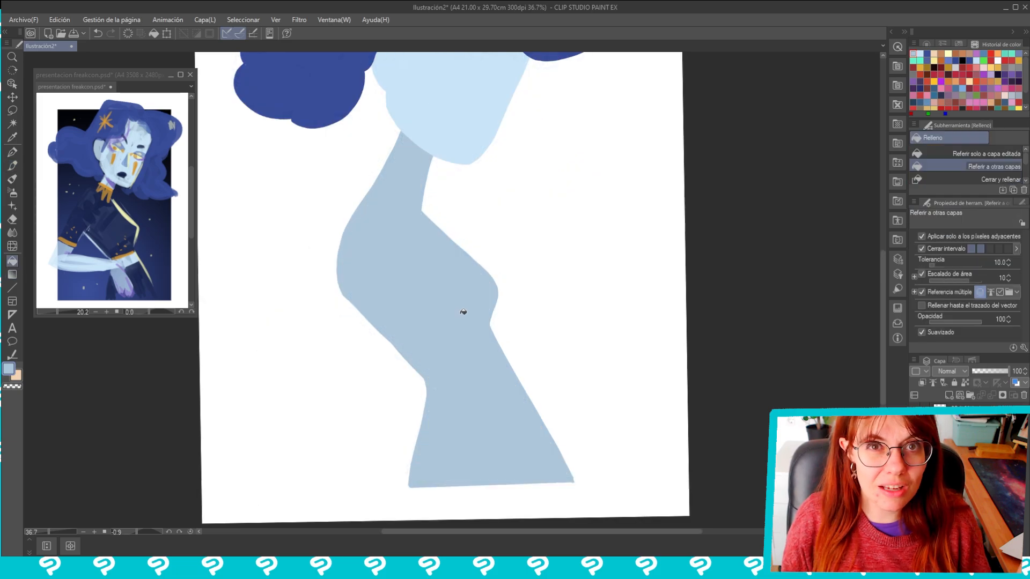
Paint the dress in dark navy clipped to the body shape, leaving the neck and a waist strip bare
{"action": "right_click", "coordinate": [984, 397]}
{"action": "mouse_move", "coordinate": [979, 365]}
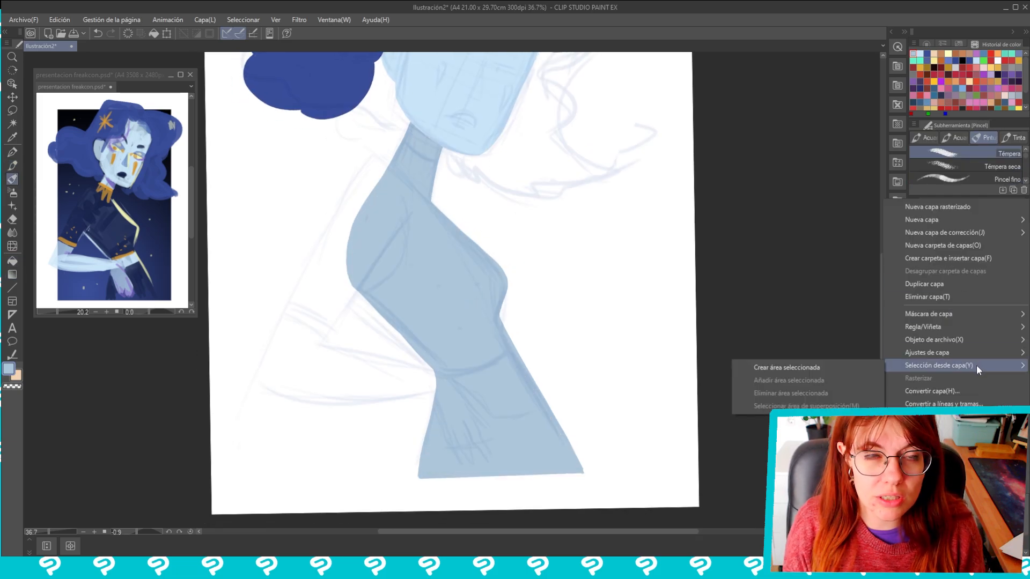
{"action": "mouse_move", "coordinate": [890, 354]}
{"action": "left_click", "coordinate": [753, 380]}
{"action": "left_click", "coordinate": [110, 228], "text": "alt"}
{"action": "key", "text": "p"}
{"action": "mouse_move", "coordinate": [395, 164]}
{"action": "left_mouse_down"}
{"action": "mouse_move", "coordinate": [417, 177]}
{"action": "mouse_move", "coordinate": [435, 167]}
{"action": "left_mouse_up"}
{"action": "key", "text": "p"}
{"action": "mouse_move", "coordinate": [432, 365]}
{"action": "left_mouse_down"}
{"action": "mouse_move", "coordinate": [504, 322]}
{"action": "mouse_move", "coordinate": [459, 236]}
{"action": "mouse_move", "coordinate": [375, 198]}
{"action": "mouse_move", "coordinate": [515, 353]}
{"action": "left_mouse_up"}
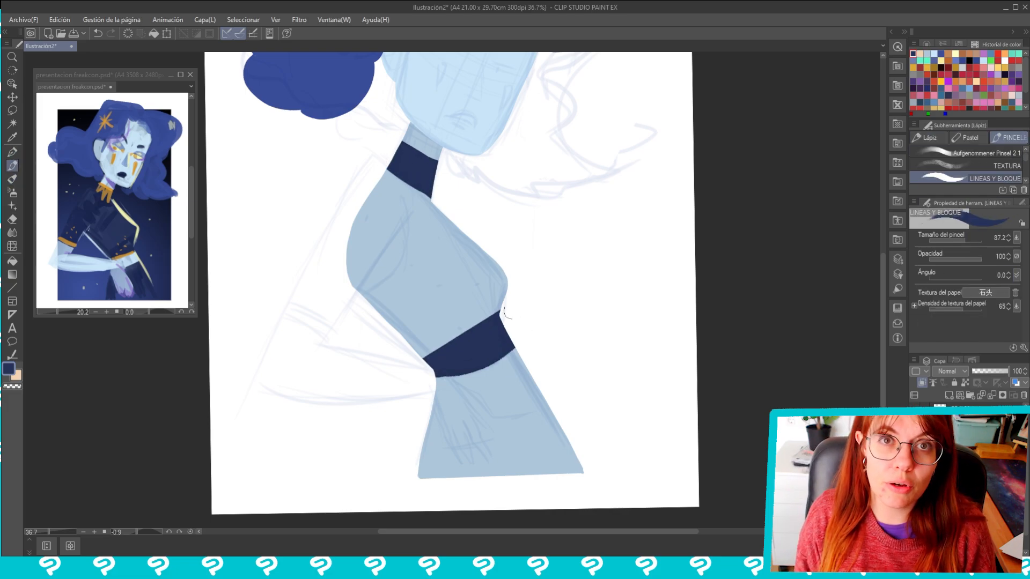
{"action": "mouse_move", "coordinate": [434, 418]}
{"action": "left_mouse_down"}
{"action": "mouse_move", "coordinate": [545, 403]}
{"action": "mouse_move", "coordinate": [534, 388]}
{"action": "left_mouse_up"}
{"action": "left_click_drag", "start_coordinate": [474, 399], "coordinate": [531, 378]}
{"action": "mouse_move", "coordinate": [552, 418]}
{"action": "left_mouse_down"}
{"action": "mouse_move", "coordinate": [472, 466]}
{"action": "mouse_move", "coordinate": [574, 467]}
{"action": "left_mouse_up"}
Paint gold bands along the dress's collar and just above the bare waist strip, narrowing the strip with dark navy
{"action": "left_click", "coordinate": [106, 191], "text": "alt"}
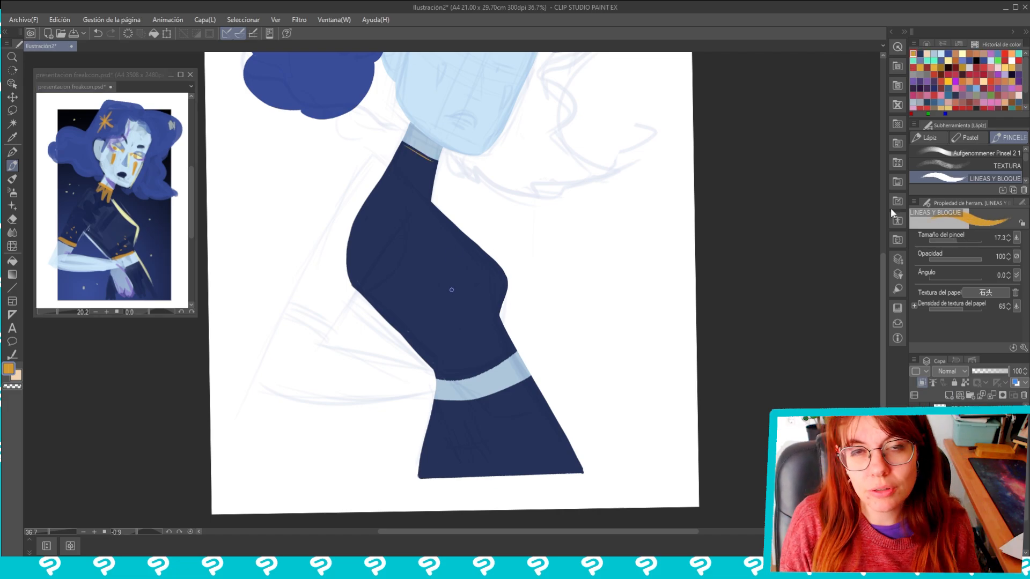
{"action": "left_click_drag", "start_coordinate": [401, 145], "coordinate": [437, 164]}
{"action": "key", "text": "ctrl+z"}
{"action": "left_click", "coordinate": [960, 241]}
{"action": "mouse_move", "coordinate": [435, 377]}
{"action": "left_mouse_down"}
{"action": "mouse_move", "coordinate": [491, 366]}
{"action": "mouse_move", "coordinate": [507, 333]}
{"action": "mouse_move", "coordinate": [437, 373]}
{"action": "left_mouse_up"}
{"action": "key", "text": "ctrl+z"}
{"action": "key", "text": "e"}
{"action": "mouse_move", "coordinate": [446, 374]}
{"action": "left_mouse_down"}
{"action": "mouse_move", "coordinate": [512, 355]}
{"action": "mouse_move", "coordinate": [457, 386]}
{"action": "mouse_move", "coordinate": [520, 361]}
{"action": "left_mouse_up"}
{"action": "key", "text": "p"}
{"action": "left_click", "coordinate": [526, 405], "text": "alt"}
{"action": "mouse_move", "coordinate": [437, 394]}
{"action": "left_mouse_down"}
{"action": "mouse_move", "coordinate": [504, 385]}
{"action": "mouse_move", "coordinate": [527, 370]}
{"action": "left_mouse_up"}
{"action": "left_click", "coordinate": [424, 157], "text": "alt"}
{"action": "left_click", "coordinate": [954, 240]}
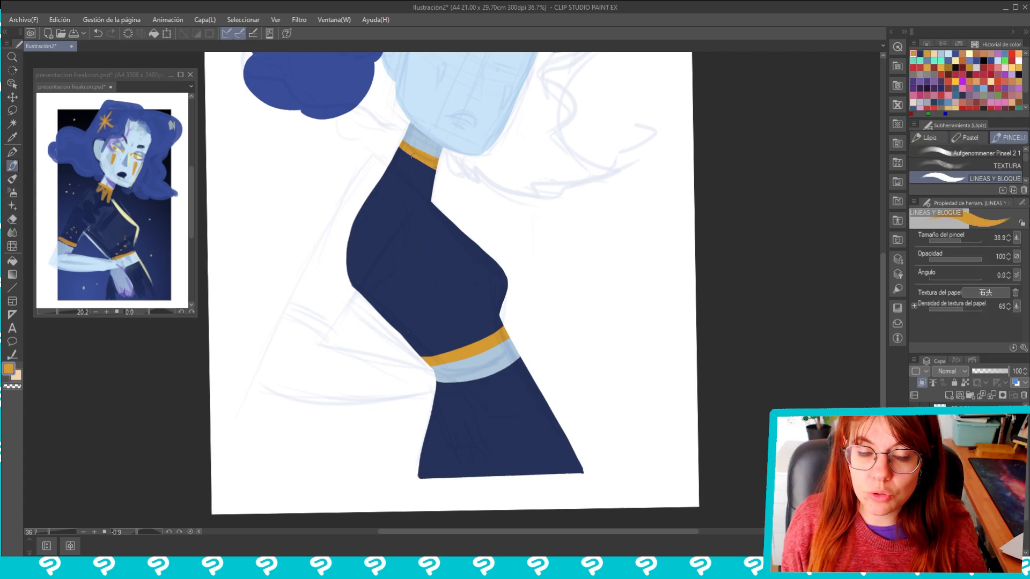
Add a row of pointed gold spikes hanging down from the collar band
{"action": "scroll", "coordinate": [454, 114], "scroll_direction": "up", "scroll_amount": 2}
{"action": "left_click_drag", "start_coordinate": [351, 183], "coordinate": [345, 210]}
{"action": "mouse_move", "coordinate": [345, 211]}
{"action": "left_mouse_down"}
{"action": "mouse_move", "coordinate": [363, 188]}
{"action": "mouse_move", "coordinate": [370, 228]}
{"action": "mouse_move", "coordinate": [396, 214]}
{"action": "left_mouse_up"}
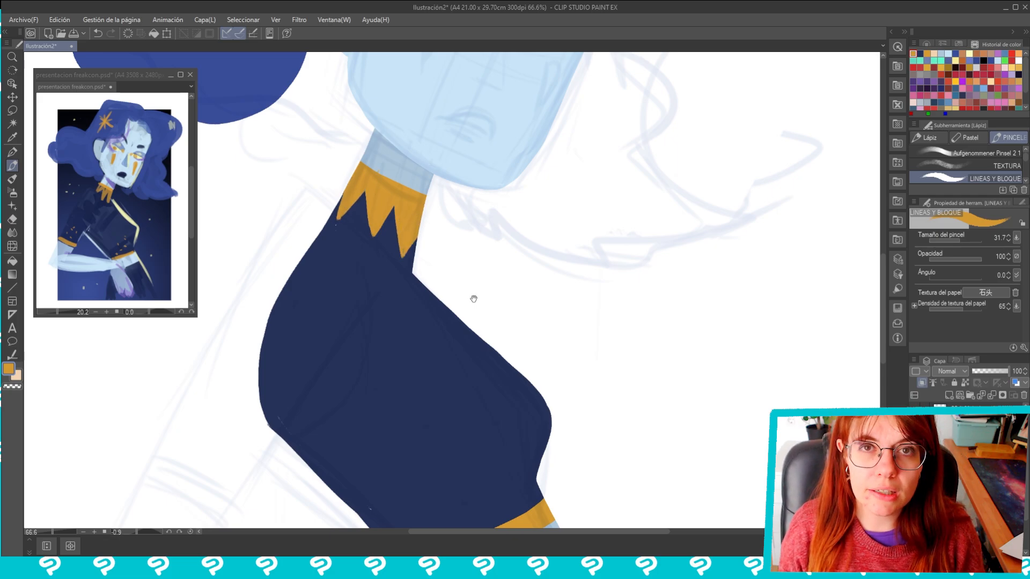
Outline the bent arm and the hand resting on the hip in light blue
{"action": "scroll", "coordinate": [473, 299], "scroll_direction": "down", "scroll_amount": 2}
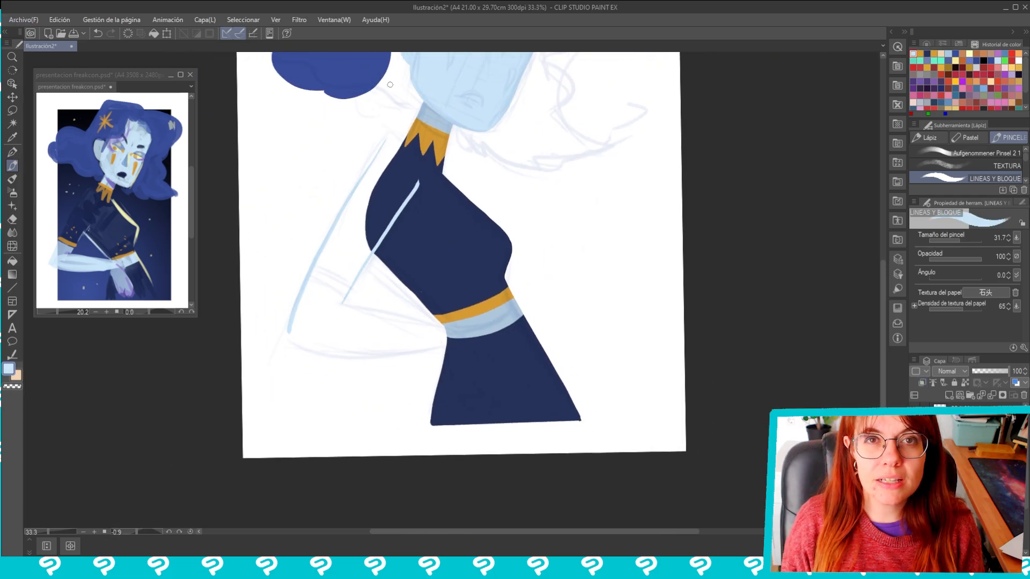
{"action": "scroll", "coordinate": [392, 280], "scroll_direction": "up", "scroll_amount": 1}
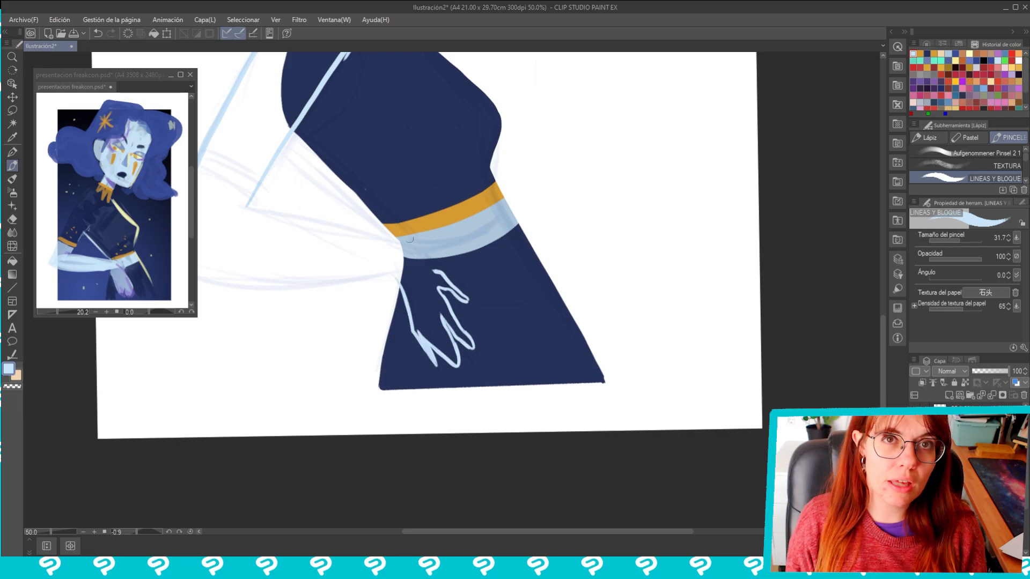
{"action": "left_click_drag", "start_coordinate": [409, 239], "coordinate": [443, 238]}
{"action": "left_click_drag", "start_coordinate": [455, 285], "coordinate": [460, 310]}
{"action": "mouse_move", "coordinate": [460, 310]}
{"action": "left_mouse_down"}
{"action": "mouse_move", "coordinate": [473, 340]}
{"action": "mouse_move", "coordinate": [531, 379]}
{"action": "left_mouse_up"}
{"action": "mouse_move", "coordinate": [531, 380]}
{"action": "left_mouse_down"}
{"action": "mouse_move", "coordinate": [621, 202]}
{"action": "mouse_move", "coordinate": [589, 159]}
{"action": "left_mouse_up"}
{"action": "left_click_drag", "start_coordinate": [459, 229], "coordinate": [357, 374]}
{"action": "left_click_drag", "start_coordinate": [429, 299], "coordinate": [487, 285]}
Fill the outlined arm, forearm and hand with light blue using the fill tool that refers to other layers
{"action": "key", "text": "g"}
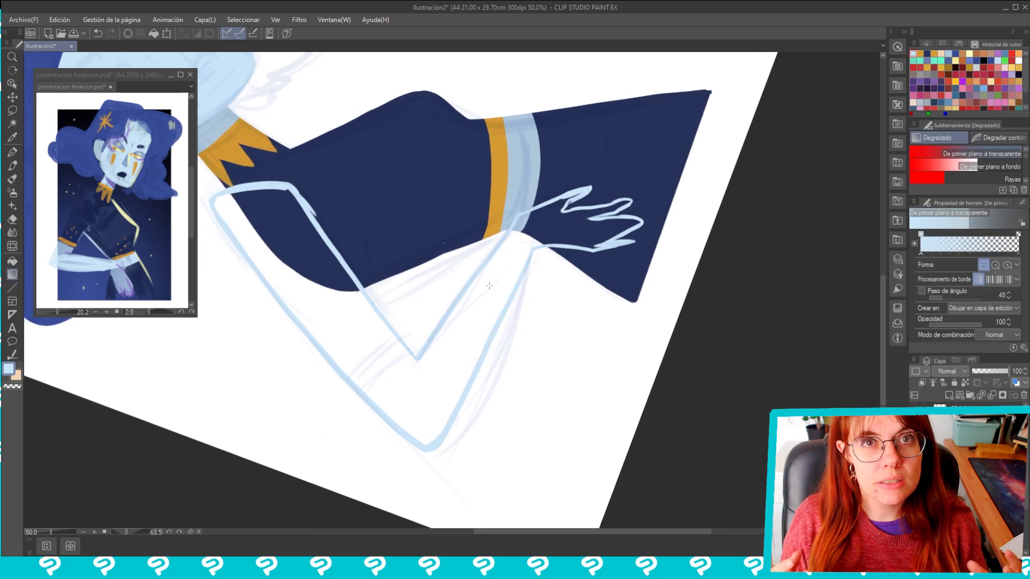
{"action": "key", "text": "g"}
{"action": "left_click", "coordinate": [429, 399]}
{"action": "left_click", "coordinate": [574, 225]}
{"action": "left_click", "coordinate": [300, 236]}
{"action": "key", "text": "p"}
{"action": "key", "text": "p"}
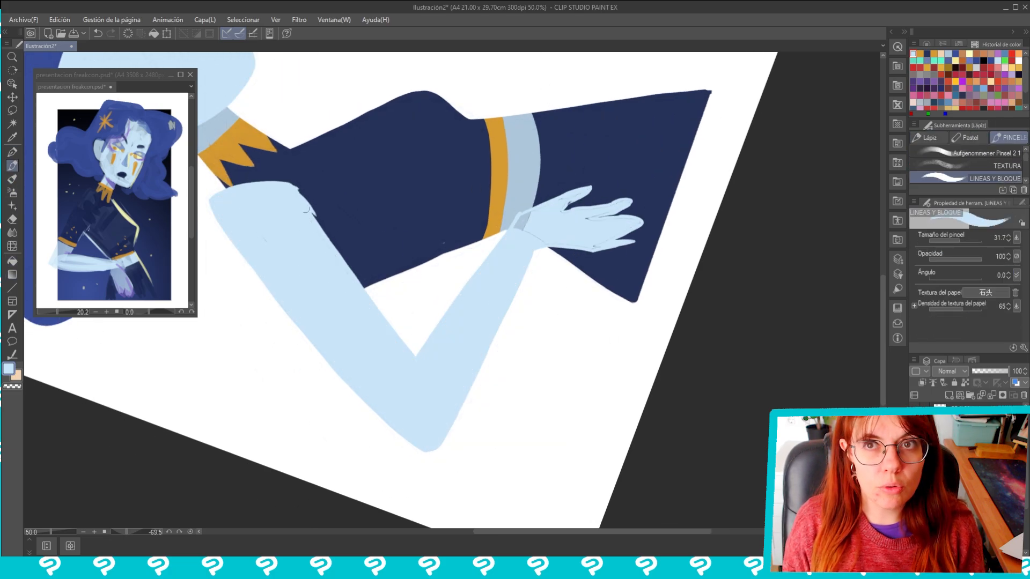
Clean up the shoulder edge and reshape the hand's fingers with the Más fuerte eraser and light blue strokes
{"action": "key", "text": "e"}
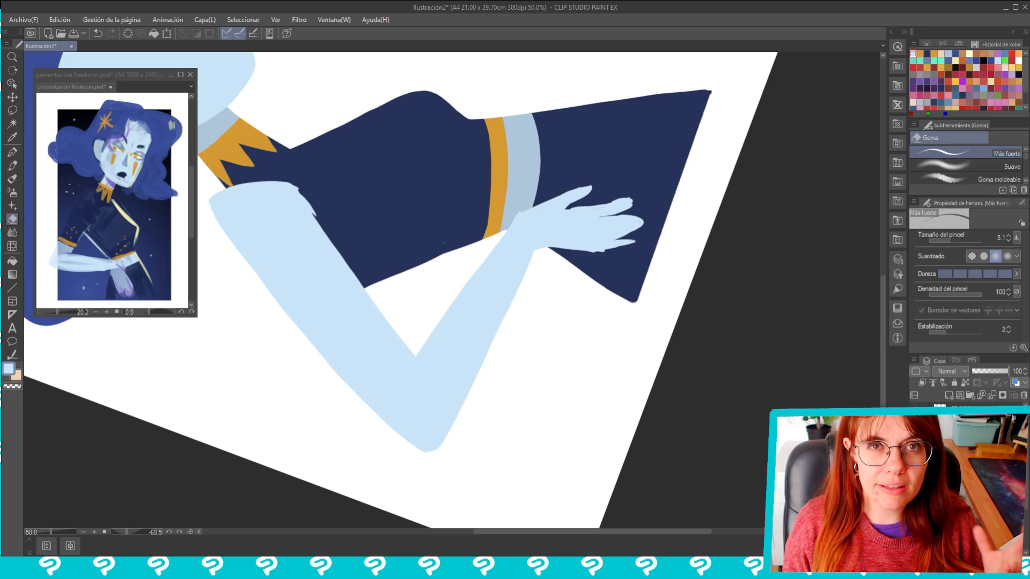
{"action": "left_click_drag", "start_coordinate": [296, 185], "coordinate": [316, 216]}
{"action": "mouse_move", "coordinate": [501, 160]}
{"action": "left_mouse_down"}
{"action": "mouse_move", "coordinate": [644, 288]}
{"action": "mouse_move", "coordinate": [633, 332]}
{"action": "left_mouse_up"}
{"action": "left_click_drag", "start_coordinate": [562, 394], "coordinate": [492, 295]}
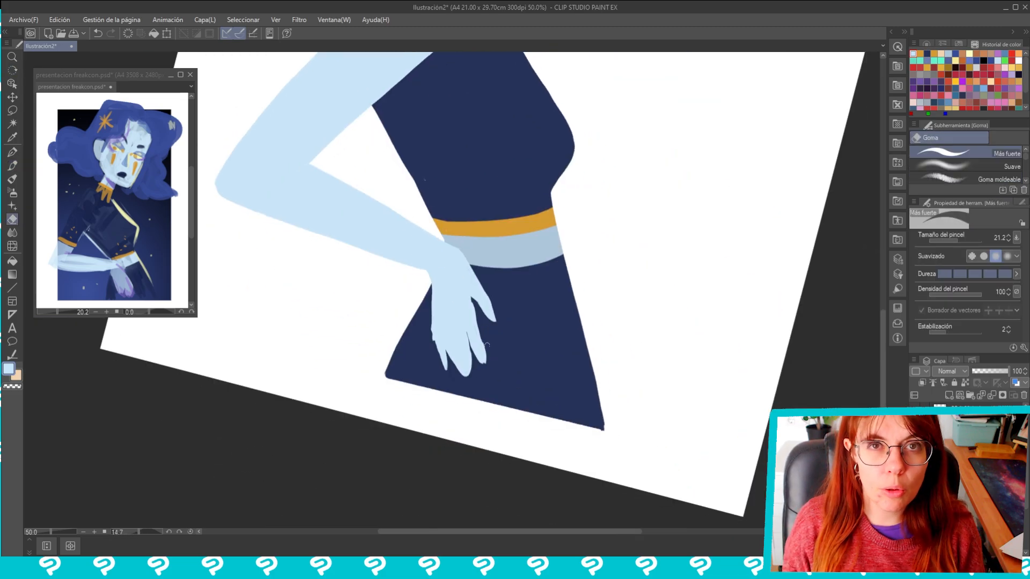
{"action": "left_click_drag", "start_coordinate": [431, 328], "coordinate": [438, 351]}
{"action": "left_click_drag", "start_coordinate": [429, 280], "coordinate": [439, 406]}
{"action": "key", "text": "p"}
{"action": "mouse_move", "coordinate": [442, 450]}
{"action": "left_mouse_down"}
{"action": "mouse_move", "coordinate": [443, 391]}
{"action": "mouse_move", "coordinate": [454, 401]}
{"action": "left_mouse_up"}
{"action": "key", "text": "e"}
{"action": "left_click_drag", "start_coordinate": [469, 435], "coordinate": [474, 444]}
{"action": "left_click_drag", "start_coordinate": [483, 214], "coordinate": [489, 330]}
Paint a dark navy sleeve clipped to the upper arm and finish its hem with a gold cuff
{"action": "scroll", "coordinate": [496, 100], "scroll_direction": "down", "scroll_amount": 3}
{"action": "key", "text": "alt"}
{"action": "scroll", "coordinate": [613, 225], "scroll_direction": "down", "scroll_amount": 1}
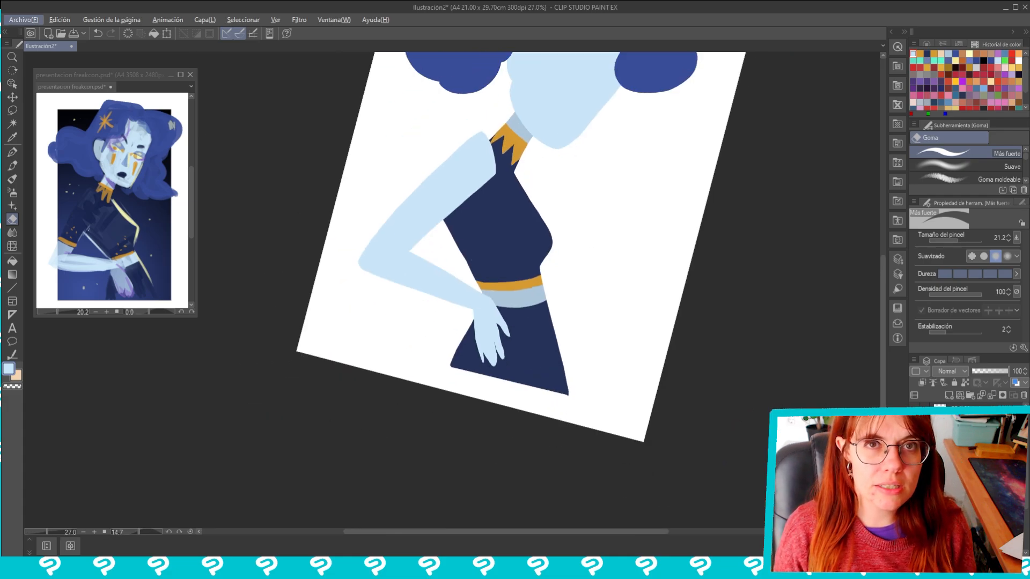
{"action": "right_click", "coordinate": [960, 451]}
{"action": "left_click", "coordinate": [504, 230]}
{"action": "left_click", "coordinate": [504, 229], "text": "alt"}
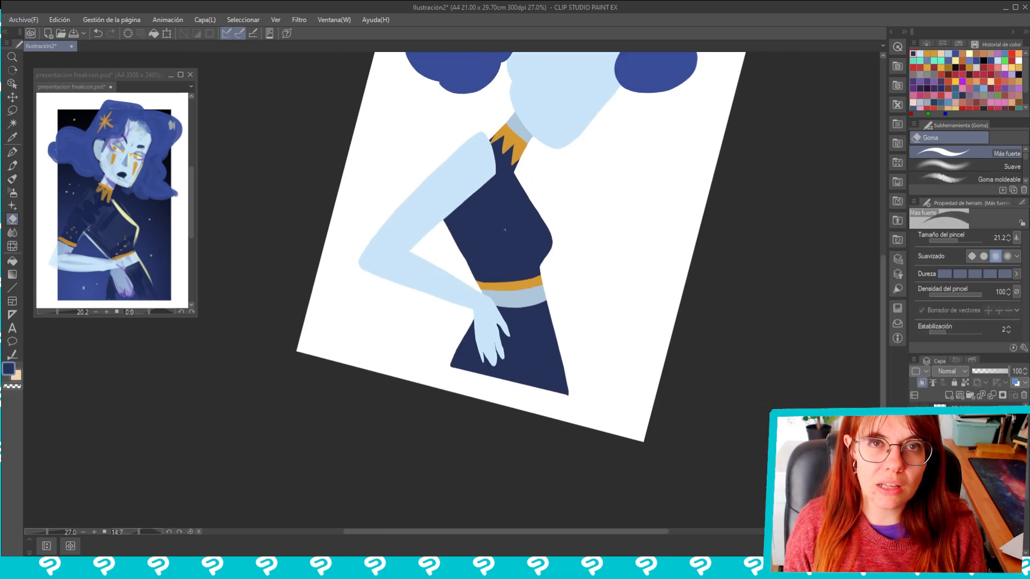
{"action": "key", "text": "p"}
{"action": "mouse_move", "coordinate": [483, 145]}
{"action": "left_mouse_down"}
{"action": "mouse_move", "coordinate": [418, 204]}
{"action": "mouse_move", "coordinate": [423, 229]}
{"action": "left_mouse_up"}
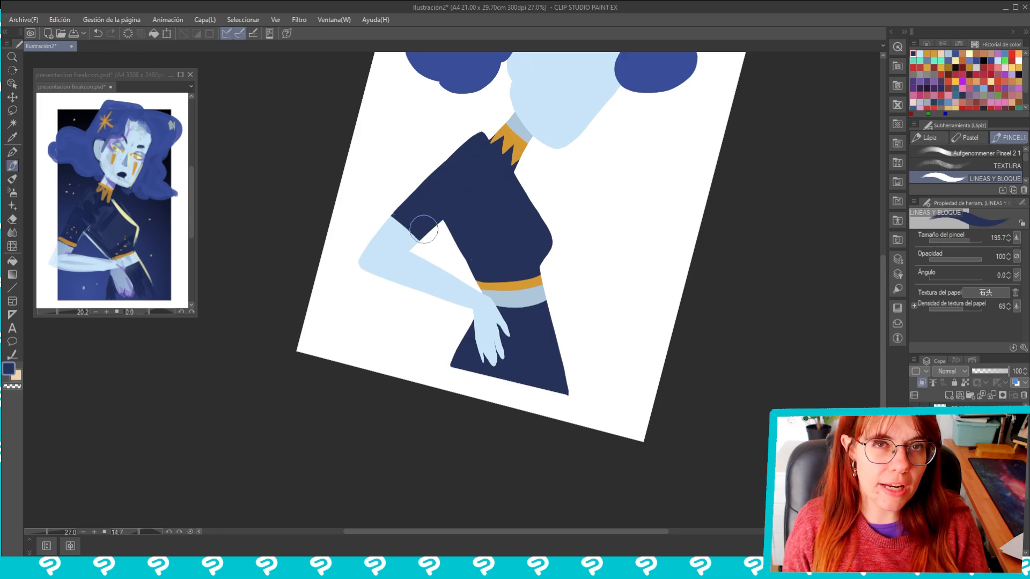
{"action": "left_click", "coordinate": [921, 383]}
{"action": "left_click", "coordinate": [514, 142], "text": "alt"}
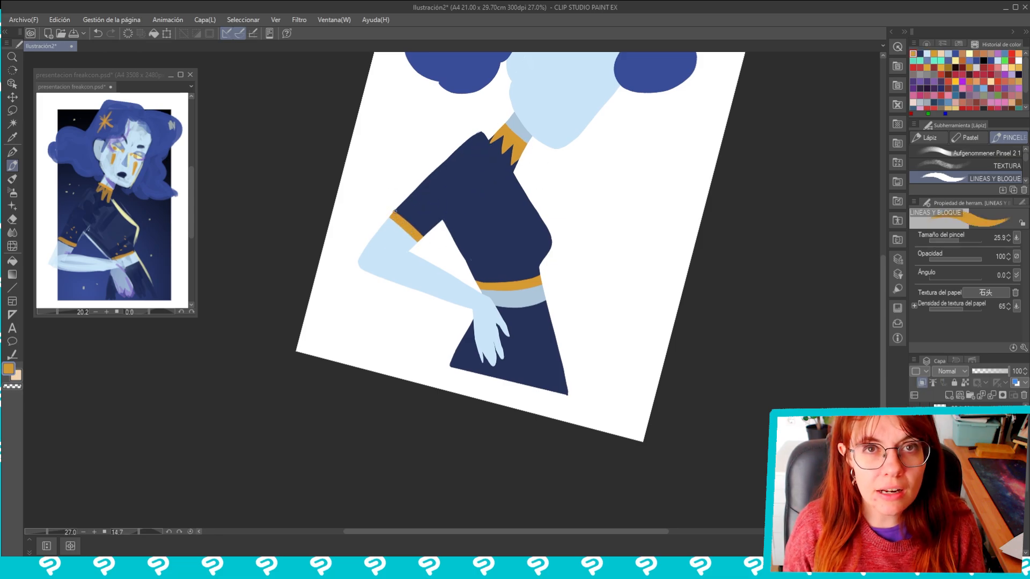
Outline the wavy lower hair on both sides of the neck in blue with the LINEAS Y BLOQUE brush
{"action": "left_click_drag", "start_coordinate": [660, 254], "coordinate": [643, 200]}
{"action": "left_click_drag", "start_coordinate": [643, 200], "coordinate": [649, 332]}
{"action": "left_click", "coordinate": [947, 395]}
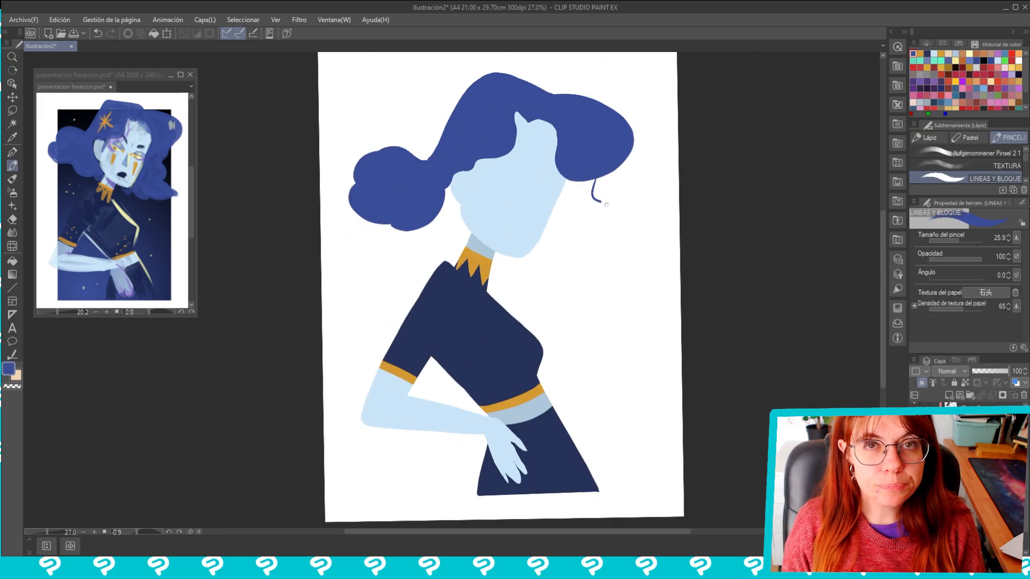
{"action": "left_click_drag", "start_coordinate": [622, 268], "coordinate": [589, 189]}
{"action": "key", "text": "ctrl+z"}
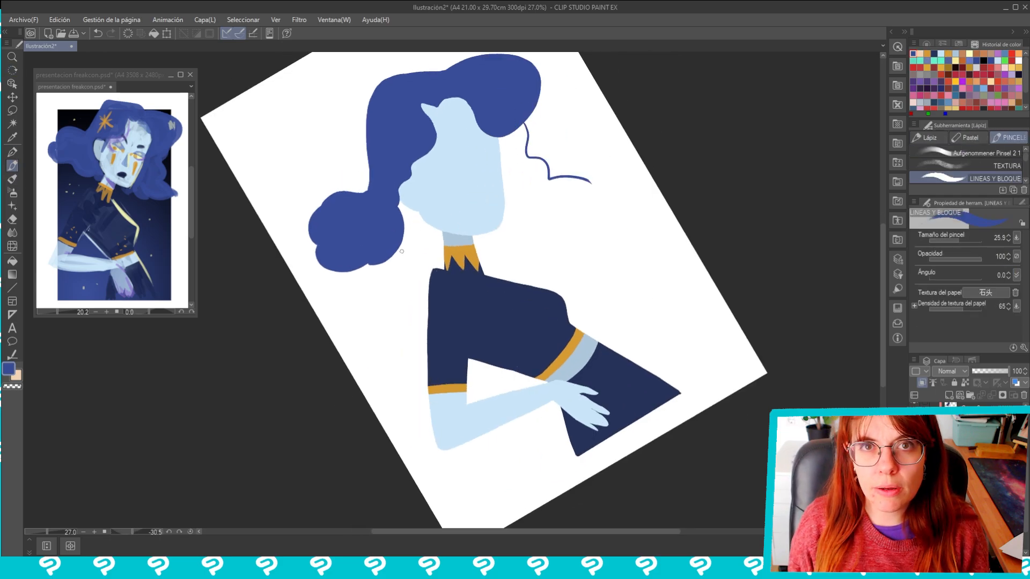
{"action": "key", "text": "ctrl+z"}
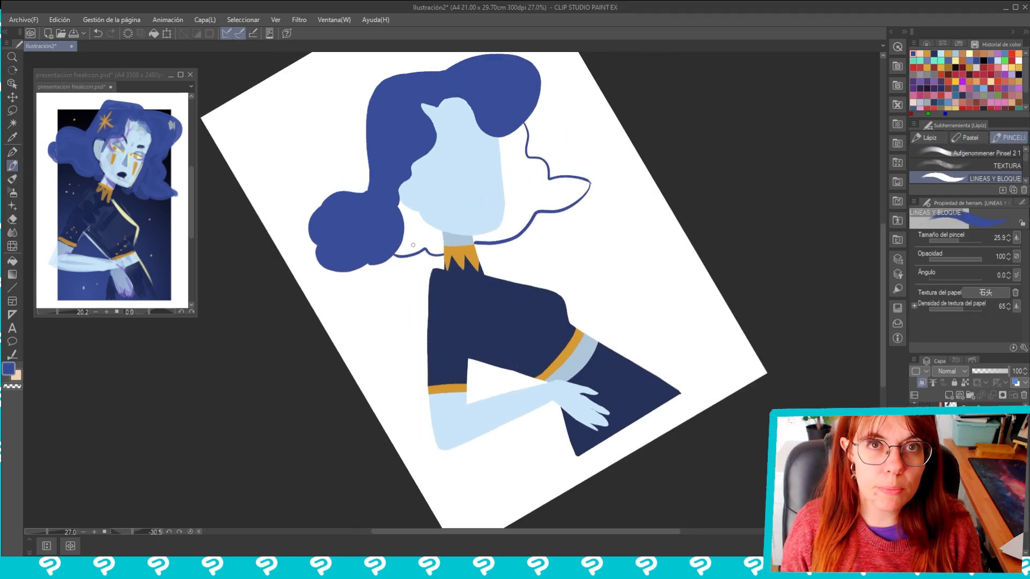
Fill the outlined lower hair areas on both sides of the neck with the same blue
{"action": "key", "text": "g"}
{"action": "left_click", "coordinate": [530, 198]}
{"action": "left_click", "coordinate": [419, 238]}
{"action": "left_click_drag", "start_coordinate": [361, 397], "coordinate": [320, 340]}
{"action": "key", "text": "b"}
{"action": "key", "text": "p"}
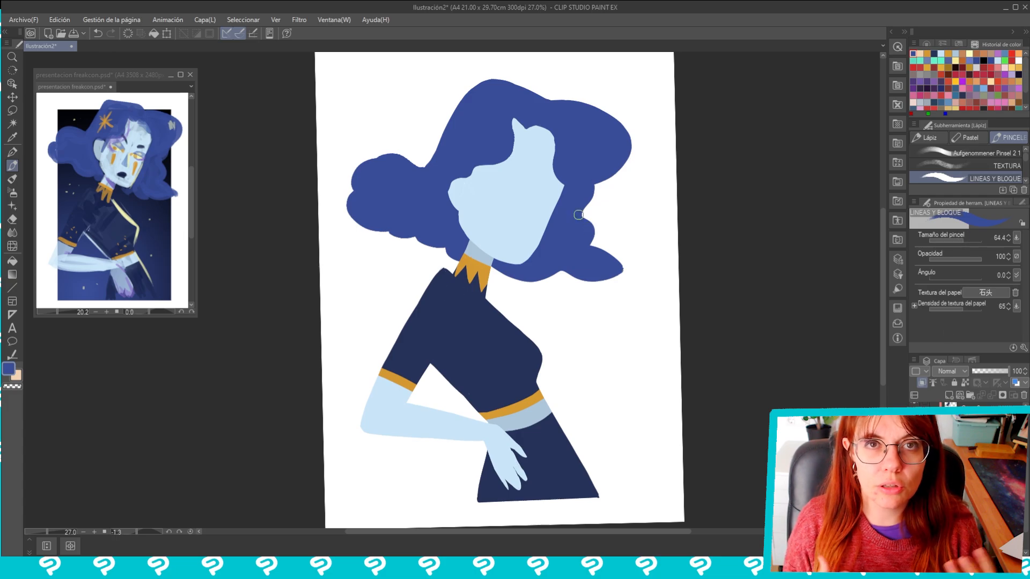
Show the sketch over the flats and paint the two half-closed eyes in pale yellow sampled from the reference
{"action": "scroll", "coordinate": [516, 266], "scroll_direction": "up", "scroll_amount": 2}
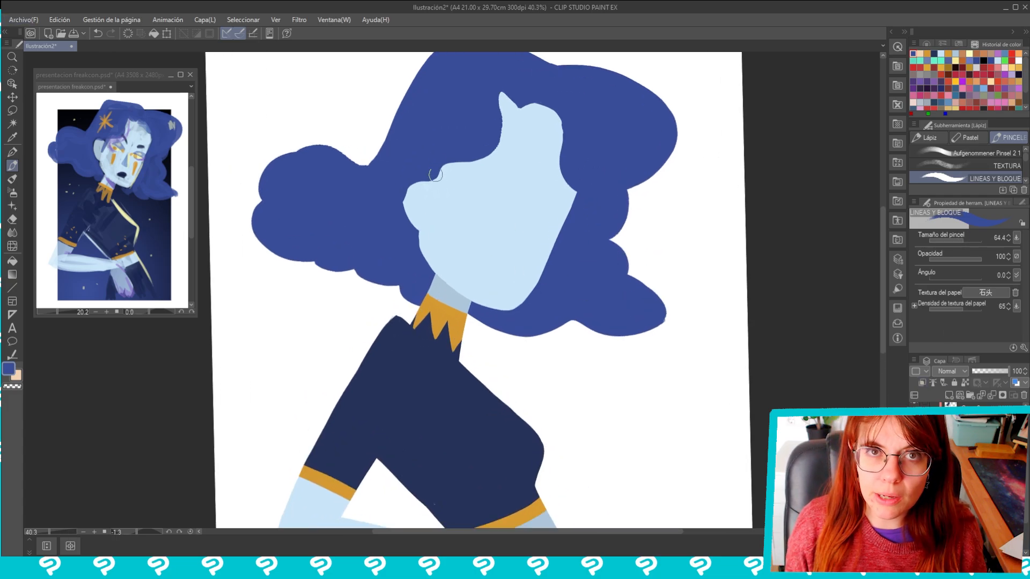
{"action": "left_click", "coordinate": [914, 410]}
{"action": "left_click", "coordinate": [138, 156], "text": "alt"}
{"action": "left_click_drag", "start_coordinate": [494, 194], "coordinate": [465, 182]}
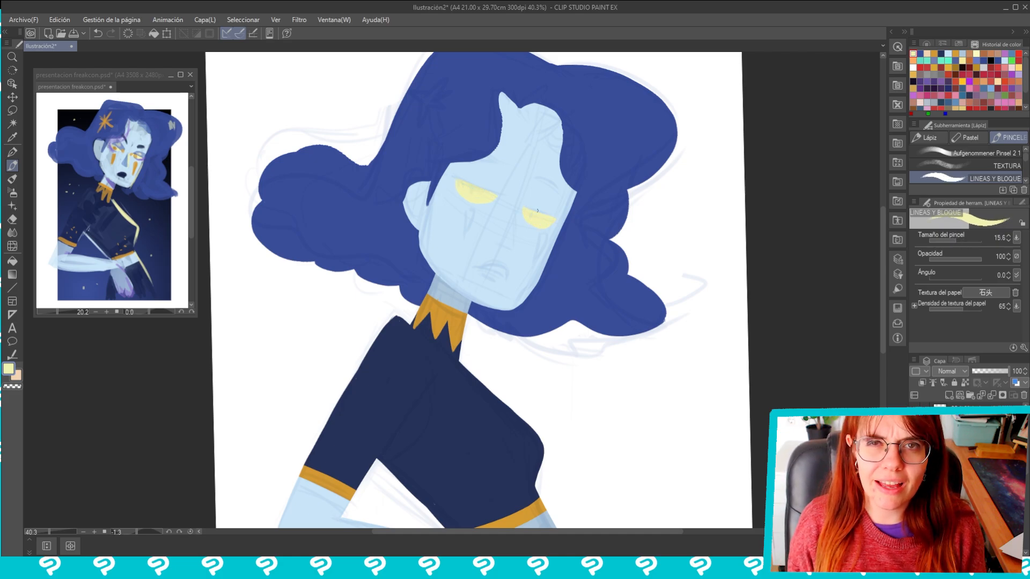
Draw the nose as a triangular shape and fill it with greyish blue sampled from the reference
{"action": "left_click", "coordinate": [127, 169], "text": "alt"}
{"action": "key", "text": "g"}
{"action": "key", "text": "g"}
{"action": "left_click_drag", "start_coordinate": [511, 243], "coordinate": [503, 264]}
{"action": "left_click", "coordinate": [506, 237]}
Outline the lips in dark navy sampled from the reference and fill the mouth shape
{"action": "key", "text": "b"}
{"action": "left_click", "coordinate": [123, 174], "text": "alt"}
{"action": "key", "text": "b"}
{"action": "key", "text": "p"}
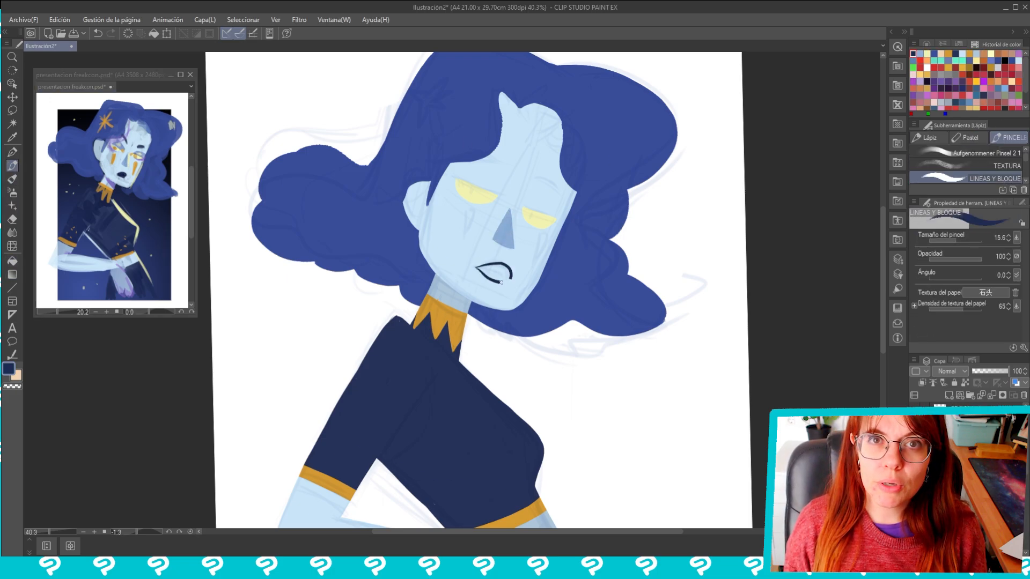
{"action": "key", "text": "g"}
{"action": "left_click", "coordinate": [505, 272]}
{"action": "key", "text": "b"}
{"action": "key", "text": "p"}
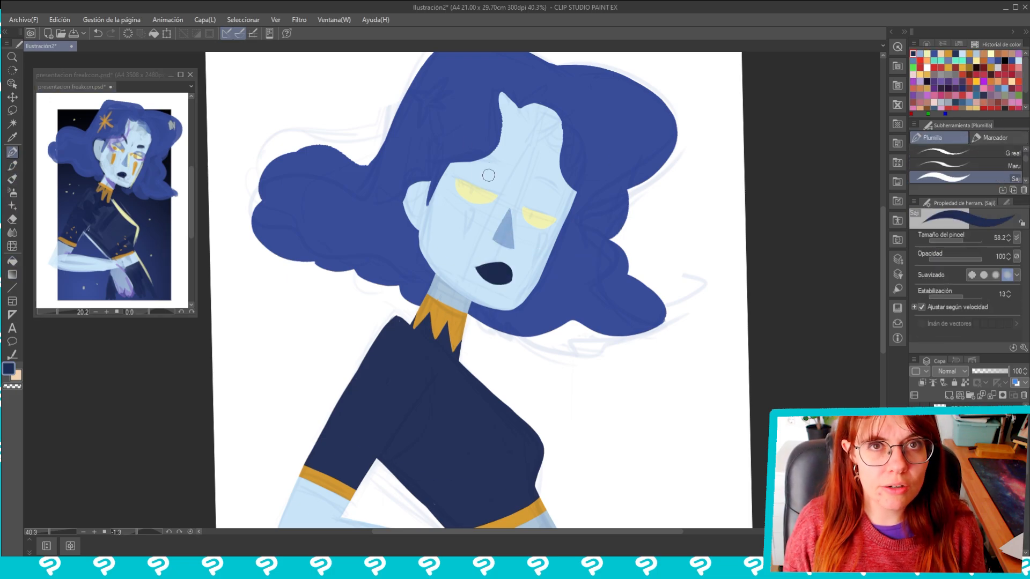
Paint both tapered, frowning eyebrows in dark navy with the LINEAS Y BLOQUE brush
{"action": "key", "text": "p"}
{"action": "left_click_drag", "start_coordinate": [481, 161], "coordinate": [502, 183]}
{"action": "scroll", "coordinate": [502, 160], "scroll_direction": "up", "scroll_amount": 2}
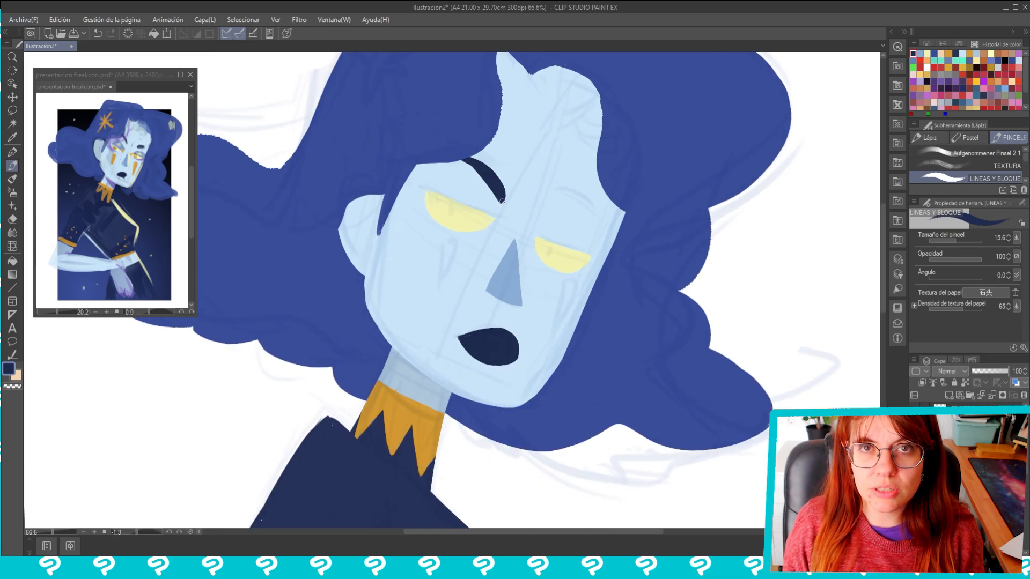
{"action": "left_click_drag", "start_coordinate": [577, 205], "coordinate": [603, 210]}
{"action": "left_click_drag", "start_coordinate": [689, 420], "coordinate": [687, 361]}
Paint gold irises inside both pale yellow eyes
{"action": "right_click", "coordinate": [965, 429]}
{"action": "mouse_move", "coordinate": [926, 389]}
{"action": "left_click", "coordinate": [845, 416]}
{"action": "left_click", "coordinate": [141, 162]}
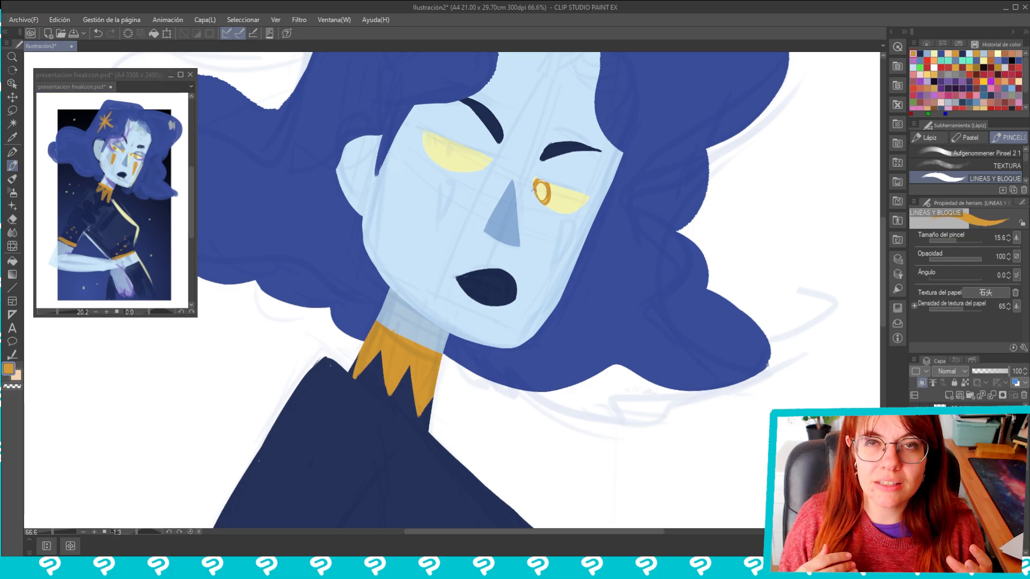
{"action": "scroll", "coordinate": [454, 228], "scroll_direction": "down", "scroll_amount": 3}
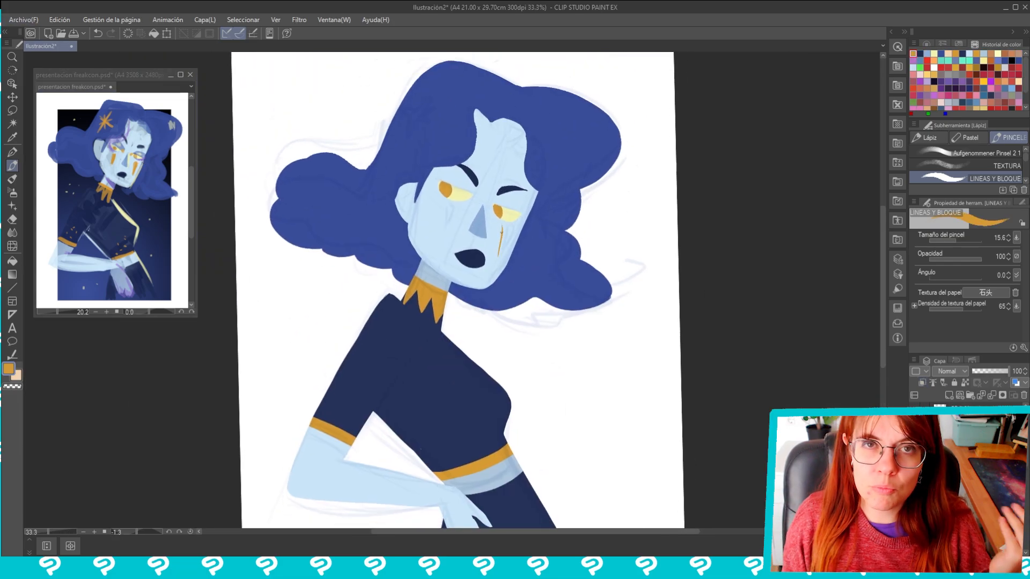
Paint a tapered gold tear mark below each eye and tidy the marks
{"action": "scroll", "coordinate": [510, 214], "scroll_direction": "up", "scroll_amount": 2}
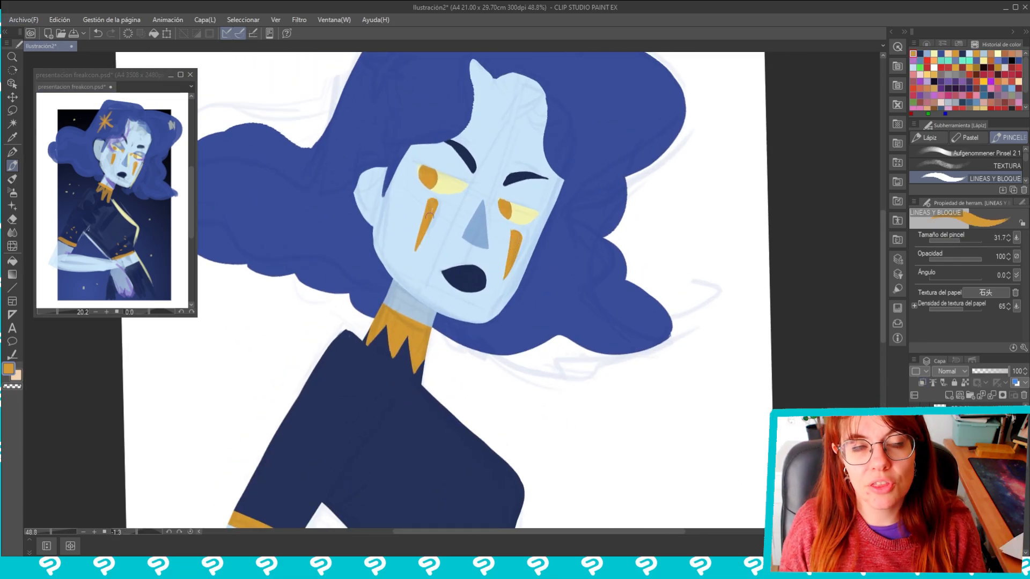
{"action": "scroll", "coordinate": [429, 215], "scroll_direction": "down", "scroll_amount": 2}
{"action": "scroll", "coordinate": [451, 179], "scroll_direction": "up", "scroll_amount": 1}
{"action": "key", "text": "e"}
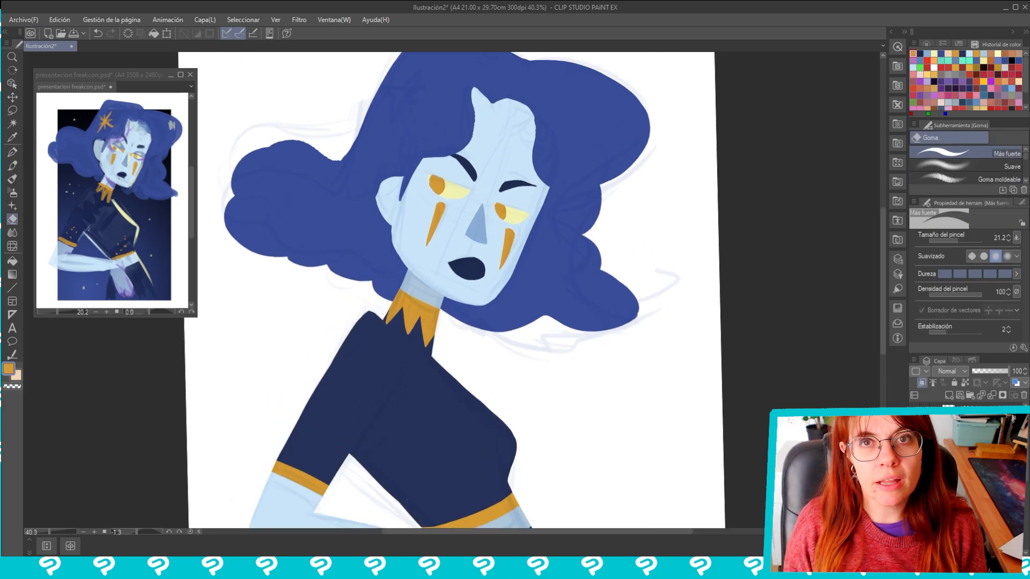
Paint a gold multi-pointed star ornament on the hair above the ear with the LINEAS Y BLOQUE brush
{"action": "key", "text": "p"}
{"action": "left_click_drag", "start_coordinate": [409, 90], "coordinate": [409, 140]}
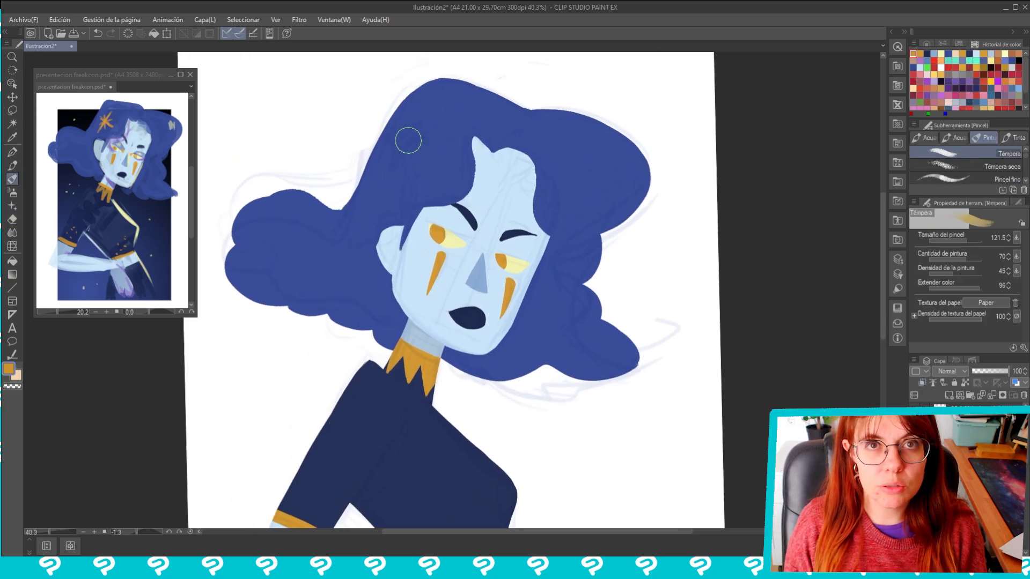
{"action": "key", "text": "p"}
{"action": "scroll", "coordinate": [417, 129], "scroll_direction": "up", "scroll_amount": 2}
{"action": "left_click_drag", "start_coordinate": [431, 187], "coordinate": [366, 159]}
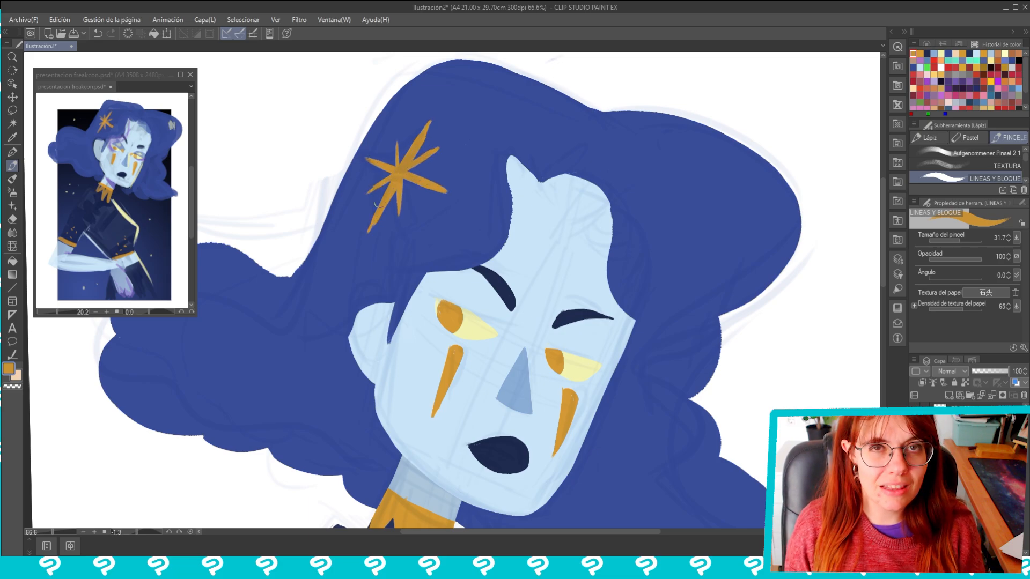
Touch up the hairline at the pointed tip of the forehead with hair blue
{"action": "scroll", "coordinate": [376, 204], "scroll_direction": "down", "scroll_amount": 3}
{"action": "scroll", "coordinate": [441, 182], "scroll_direction": "up", "scroll_amount": 2}
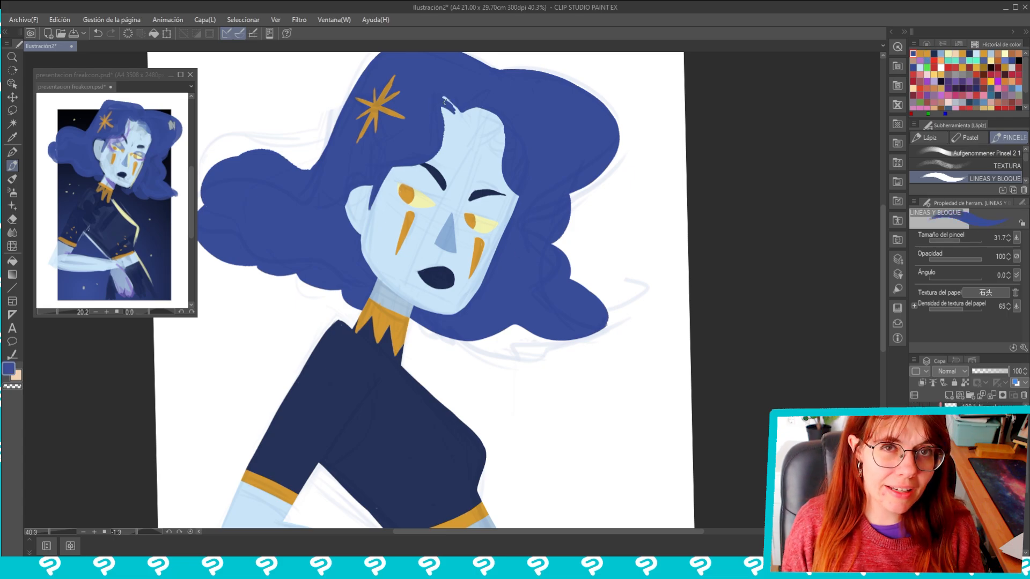
{"action": "scroll", "coordinate": [458, 116], "scroll_direction": "down", "scroll_amount": 3}
{"action": "scroll", "coordinate": [459, 116], "scroll_direction": "up", "scroll_amount": 1}
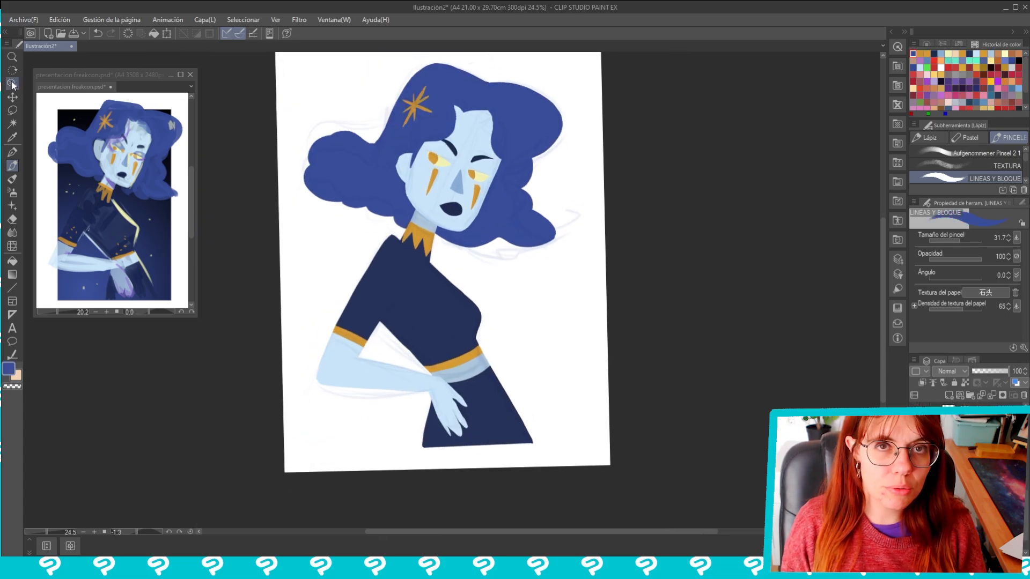
Select a tall rectangular area around the character for the background panel
{"action": "left_click", "coordinate": [11, 110]}
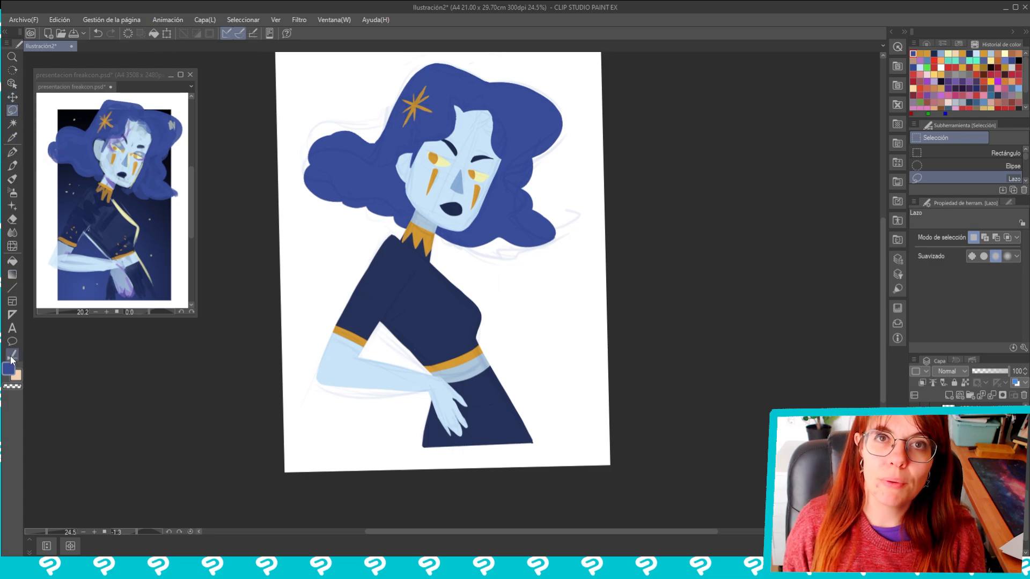
{"action": "left_click", "coordinate": [324, 19]}
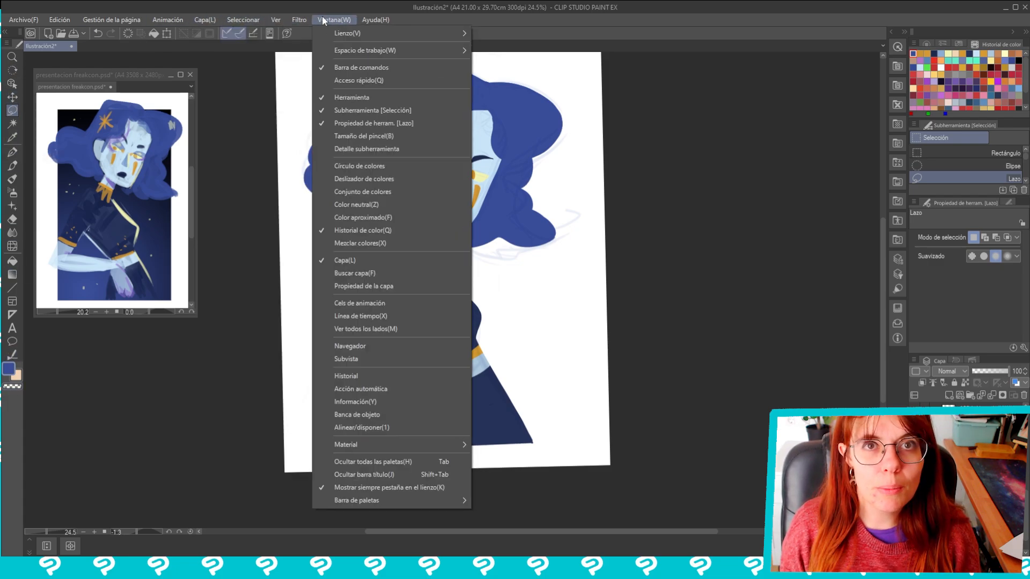
{"action": "left_click", "coordinate": [12, 84]}
{"action": "left_click", "coordinate": [12, 110]}
{"action": "left_click", "coordinate": [1005, 154]}
{"action": "mouse_move", "coordinate": [350, 74]}
{"action": "left_mouse_down"}
{"action": "mouse_move", "coordinate": [548, 459]}
{"action": "mouse_move", "coordinate": [554, 432]}
{"action": "left_mouse_up"}
Fill the rectangular selection behind the character with dark navy sampled from the reference, and deselect
{"action": "key", "text": "g"}
{"action": "left_click", "coordinate": [153, 225], "text": "alt"}
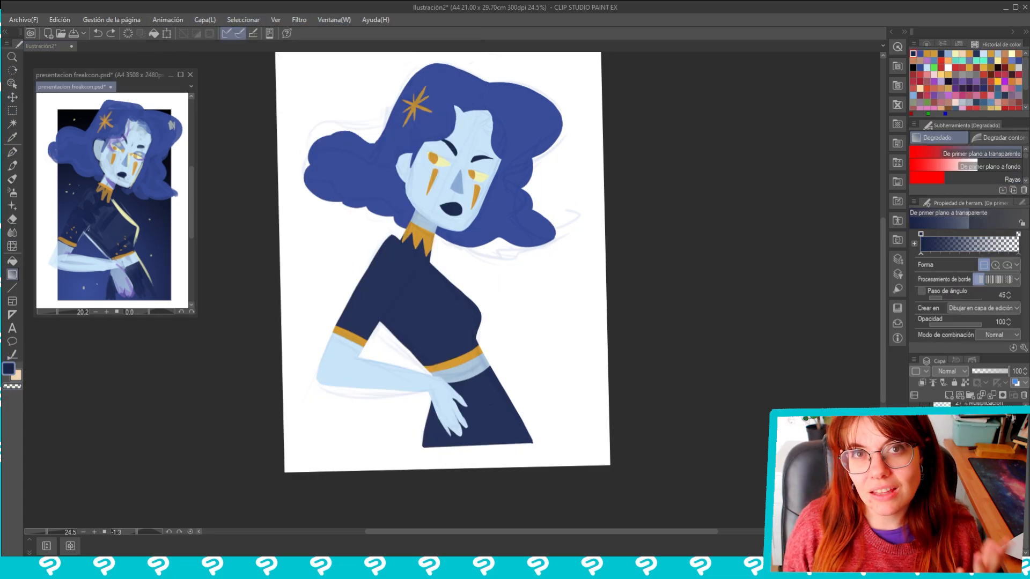
{"action": "left_click", "coordinate": [618, 378]}
{"action": "scroll", "coordinate": [618, 377], "scroll_direction": "down", "scroll_amount": 1}
{"action": "scroll", "coordinate": [617, 377], "scroll_direction": "up", "scroll_amount": 1}
{"action": "key", "text": "g"}
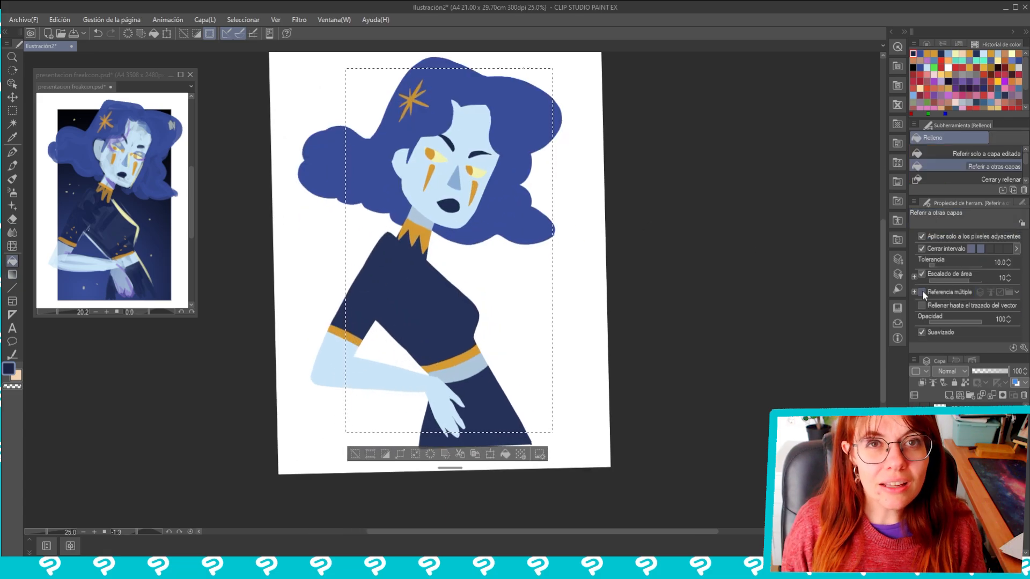
{"action": "left_click", "coordinate": [521, 306]}
{"action": "key", "text": "ctrl+d"}
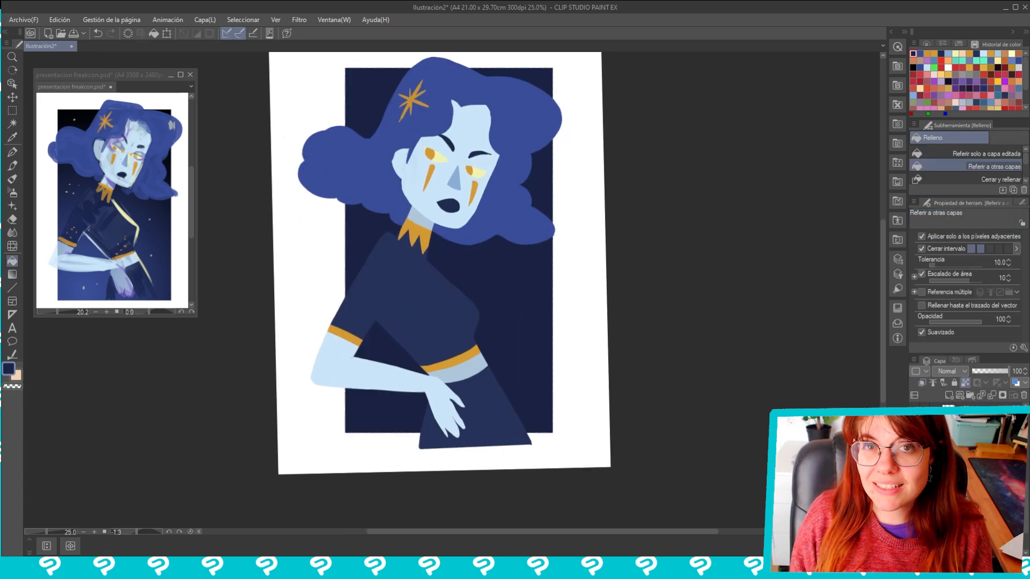
Scale the dark navy background rectangle to 95% with its proportions kept, and apply the transformation
{"action": "scroll", "coordinate": [542, 308], "scroll_direction": "up", "scroll_amount": 2}
{"action": "scroll", "coordinate": [542, 308], "scroll_direction": "down", "scroll_amount": 1}
{"action": "key", "text": "ctrl+t"}
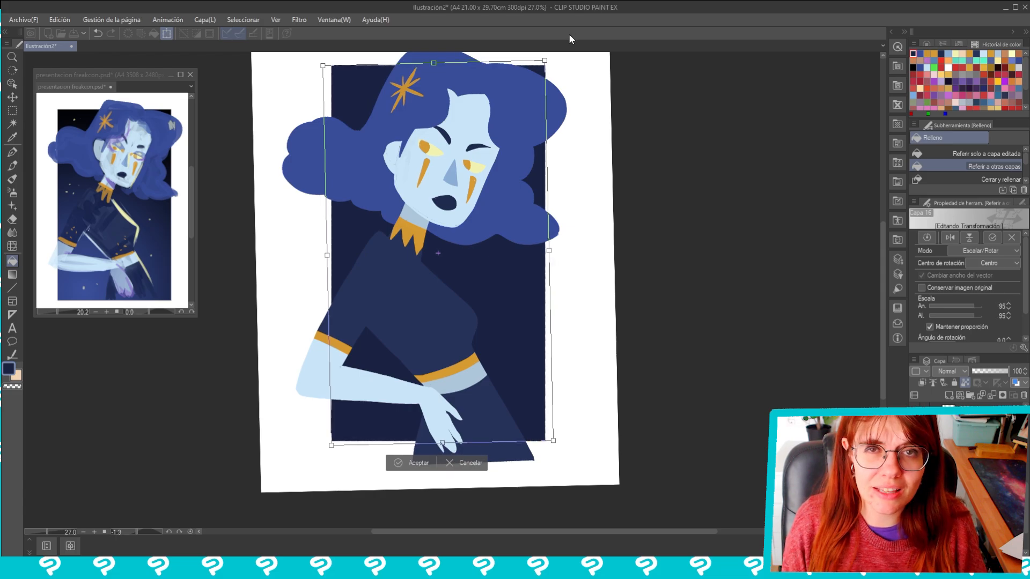
{"action": "key", "text": "Return"}
{"action": "scroll", "coordinate": [613, 403], "scroll_direction": "down", "scroll_amount": 2}
{"action": "scroll", "coordinate": [612, 403], "scroll_direction": "up", "scroll_amount": 1}
Blend soft lighter blue into the lower part of the background panel with a large Aufgenommener Pinsel 2 1 brush at low opacity
{"action": "key", "text": "p"}
{"action": "left_click", "coordinate": [960, 154]}
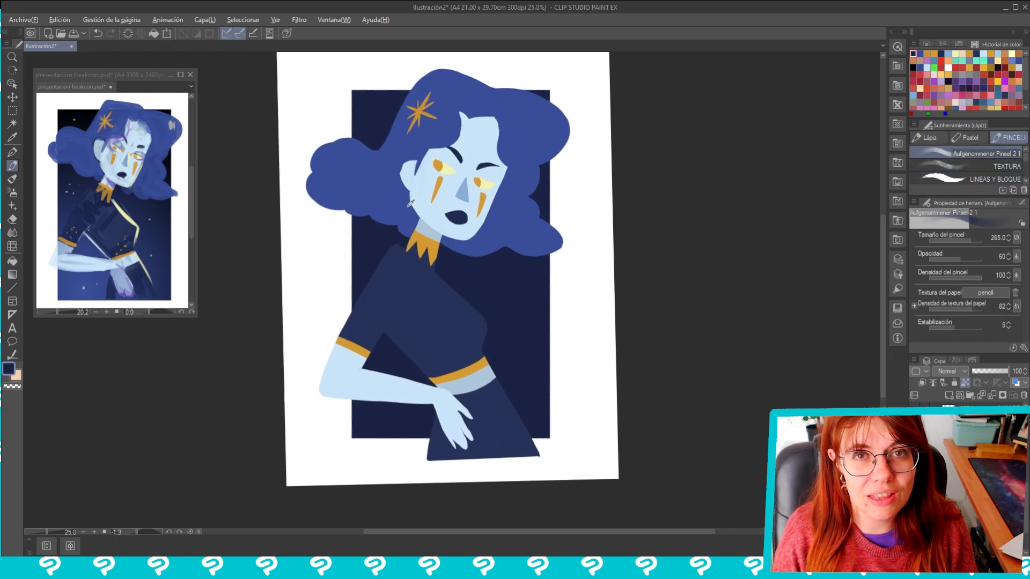
{"action": "left_click", "coordinate": [409, 206], "text": "alt"}
{"action": "left_click_drag", "start_coordinate": [362, 411], "coordinate": [405, 421]}
{"action": "mouse_move", "coordinate": [441, 368]}
{"action": "left_mouse_down"}
{"action": "mouse_move", "coordinate": [388, 443]}
{"action": "mouse_move", "coordinate": [382, 306]}
{"action": "mouse_move", "coordinate": [423, 389]}
{"action": "left_mouse_up"}
{"action": "left_click", "coordinate": [414, 321], "text": "alt"}
{"action": "scroll", "coordinate": [490, 180], "scroll_direction": "up", "scroll_amount": 3}
{"action": "scroll", "coordinate": [490, 179], "scroll_direction": "down", "scroll_amount": 1}
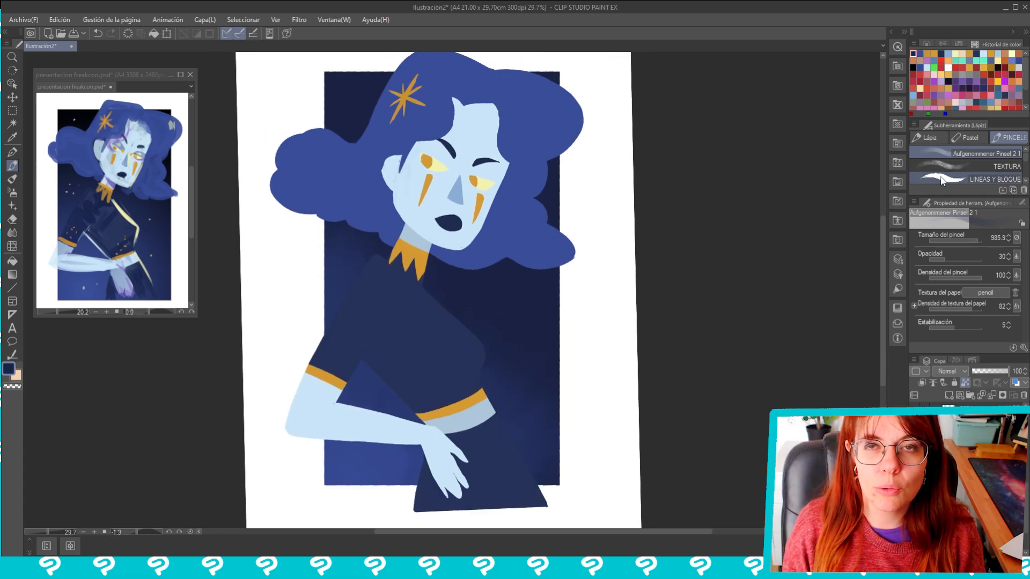
Shade the forehead and the area around the eyes with darker textured blue using the TEXTURA brush
{"action": "left_click", "coordinate": [960, 166]}
{"action": "left_click", "coordinate": [457, 194], "text": "alt"}
{"action": "left_click_drag", "start_coordinate": [499, 91], "coordinate": [397, 169]}
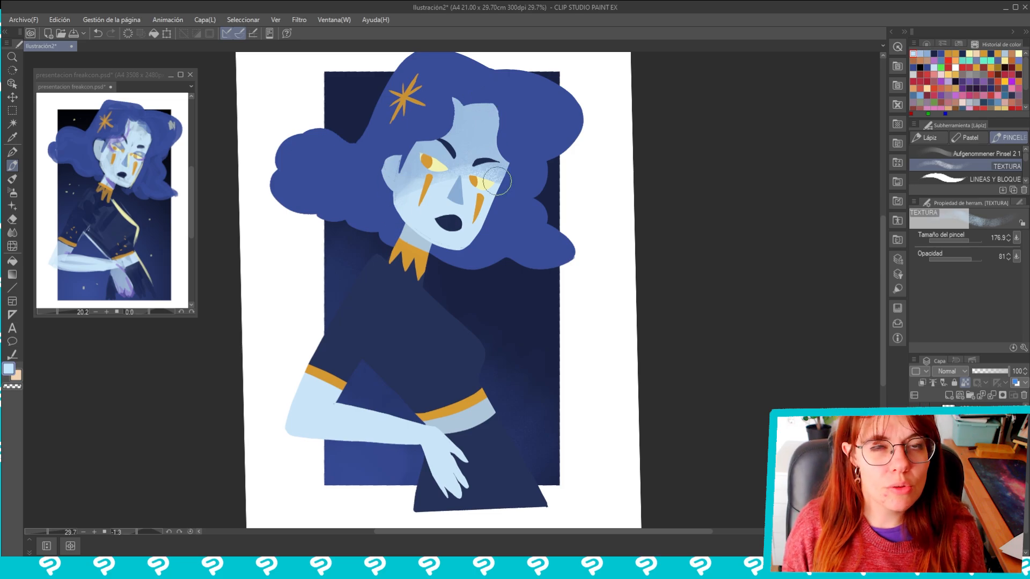
Select the arm's layer and shade the elbow, forearm, sleeve edge and hand with mid-blue TEXTURA strokes
{"action": "key", "text": "k"}
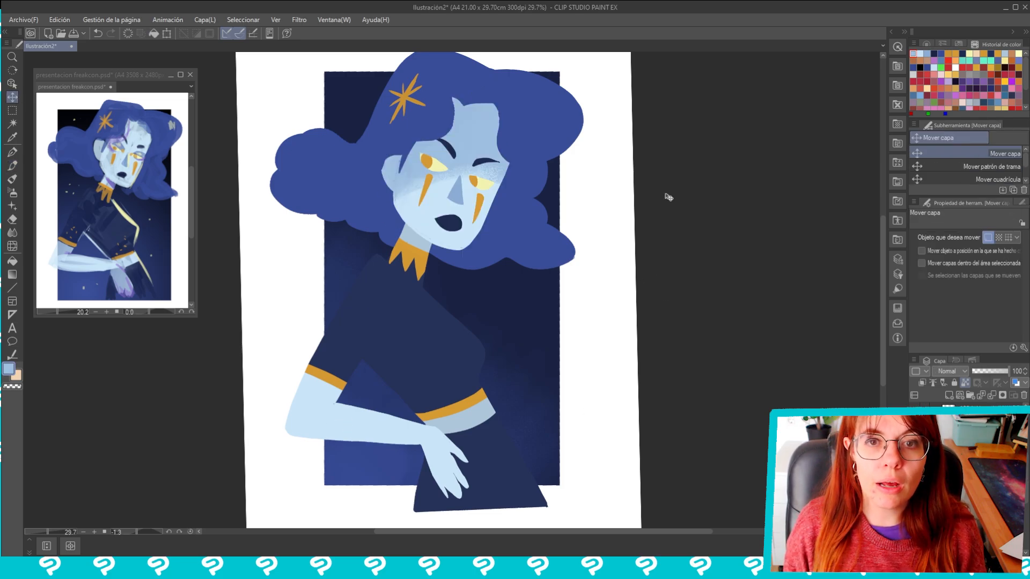
{"action": "key", "text": "o"}
{"action": "left_click", "coordinate": [984, 167]}
{"action": "left_click", "coordinate": [359, 423]}
{"action": "key", "text": "p"}
{"action": "left_click_drag", "start_coordinate": [293, 421], "coordinate": [296, 439]}
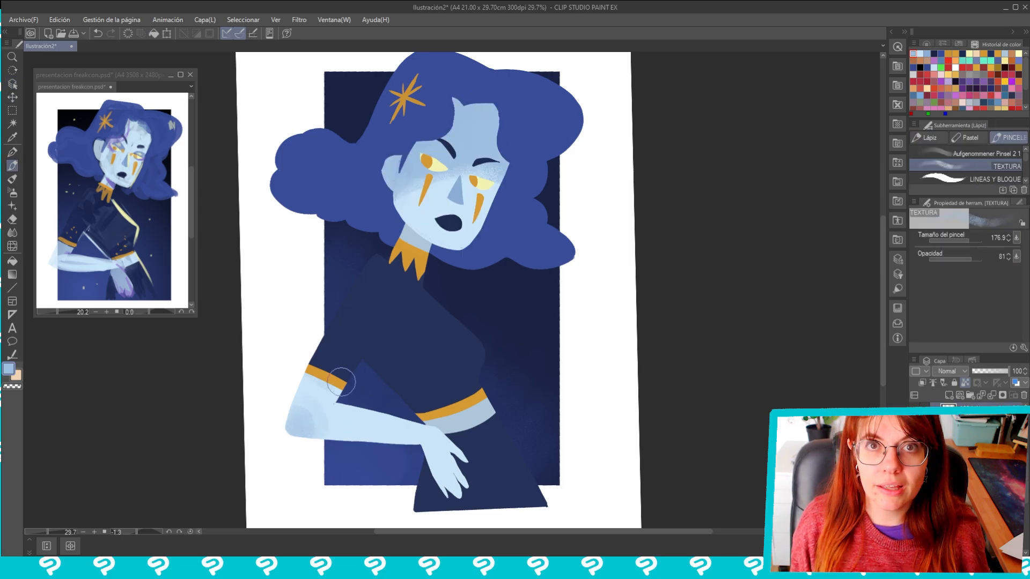
{"action": "left_click", "coordinate": [333, 394], "text": "alt"}
{"action": "mouse_move", "coordinate": [311, 381]}
{"action": "left_mouse_down"}
{"action": "mouse_move", "coordinate": [342, 387]}
{"action": "mouse_move", "coordinate": [329, 418]}
{"action": "left_mouse_up"}
{"action": "left_click_drag", "start_coordinate": [454, 496], "coordinate": [445, 471]}
{"action": "left_click_drag", "start_coordinate": [339, 444], "coordinate": [432, 448]}
{"action": "mouse_move", "coordinate": [344, 426]}
{"action": "left_mouse_down"}
{"action": "mouse_move", "coordinate": [364, 445]}
{"action": "mouse_move", "coordinate": [408, 448]}
{"action": "left_mouse_up"}
{"action": "left_click_drag", "start_coordinate": [437, 451], "coordinate": [444, 469]}
{"action": "left_click", "coordinate": [450, 440], "text": "alt"}
{"action": "left_click_drag", "start_coordinate": [335, 395], "coordinate": [318, 381]}
Save the illustration in CLIP STUDIO FORMAT under the name SPEED
{"action": "key", "text": "ctrl+s"}
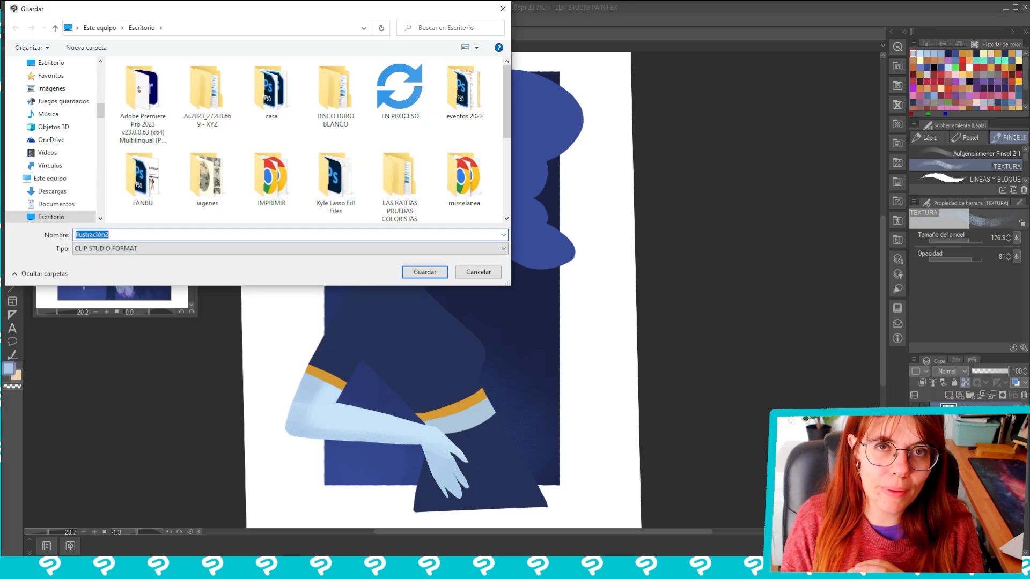
{"action": "type", "text": "SPEED"}
{"action": "key", "text": "Return"}
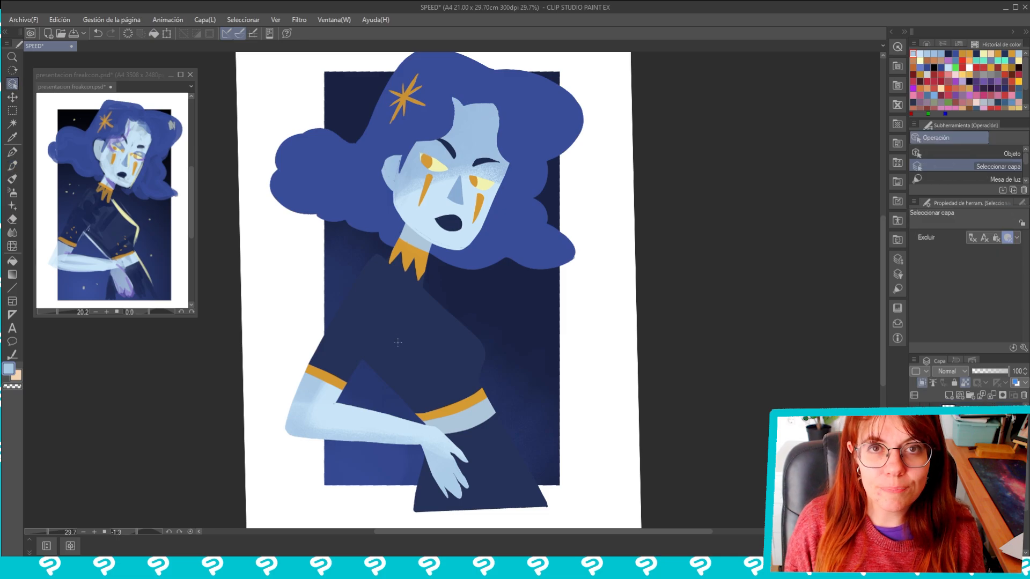
Select the dress's layer and shade the bodice, waist, skirt and sleeve folds with darker navy TEXTURA strokes
{"action": "left_click", "coordinate": [421, 322], "text": "alt"}
{"action": "left_click_drag", "start_coordinate": [396, 378], "coordinate": [375, 362]}
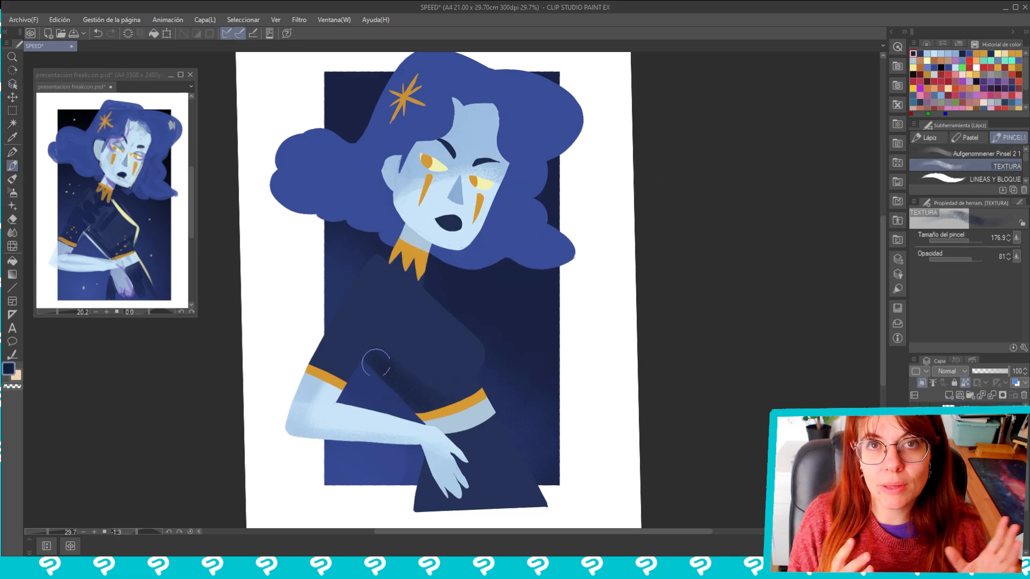
{"action": "left_click_drag", "start_coordinate": [491, 432], "coordinate": [447, 334]}
{"action": "left_click_drag", "start_coordinate": [403, 382], "coordinate": [374, 402]}
{"action": "left_click_drag", "start_coordinate": [451, 260], "coordinate": [466, 340]}
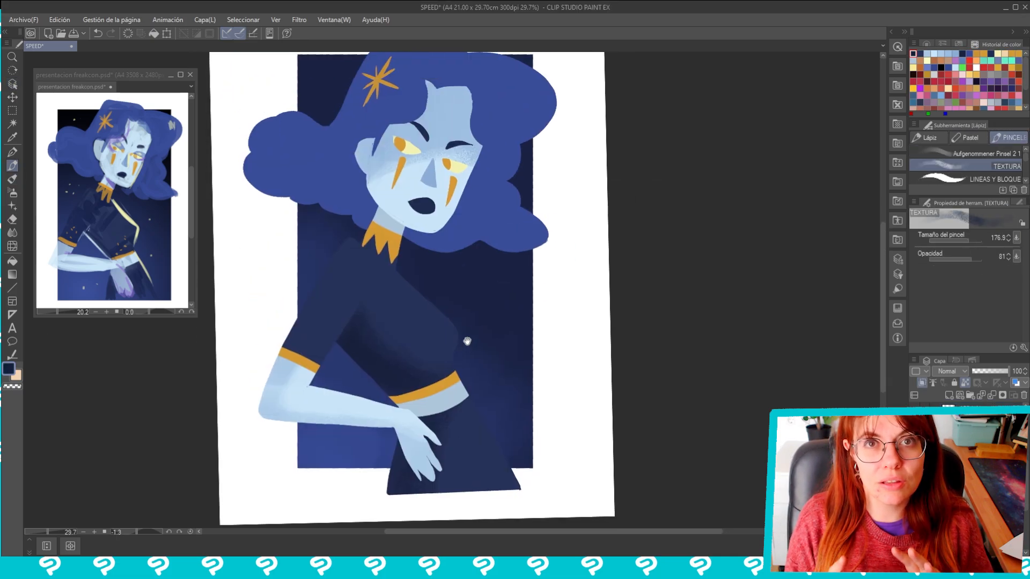
{"action": "left_click_drag", "start_coordinate": [360, 317], "coordinate": [394, 268]}
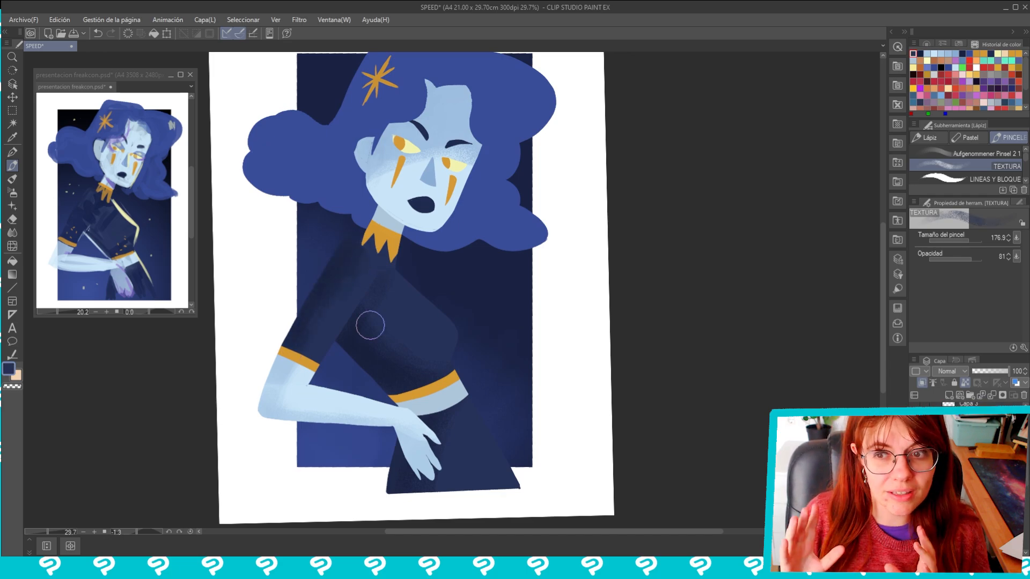
Shade the nose with darker textured blue using the TEXTURA brush at a small size
{"action": "left_click", "coordinate": [947, 242]}
{"action": "left_click", "coordinate": [455, 165], "text": "alt"}
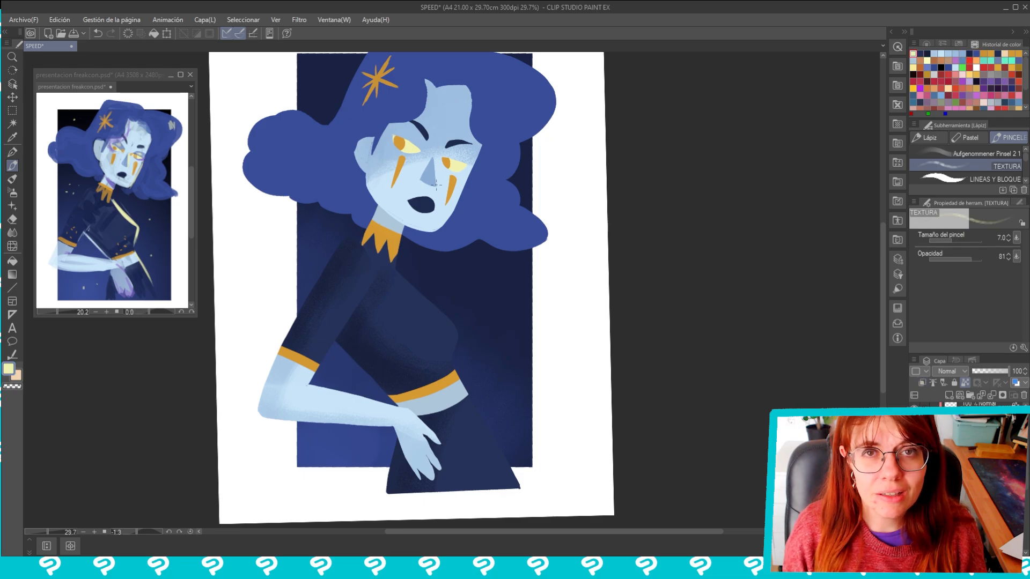
{"action": "left_click", "coordinate": [960, 241]}
{"action": "left_click", "coordinate": [493, 179], "text": "alt"}
{"action": "left_click_drag", "start_coordinate": [433, 184], "coordinate": [428, 180]}
{"action": "left_click", "coordinate": [428, 179], "text": "alt"}
{"action": "left_click", "coordinate": [956, 241]}
{"action": "left_click", "coordinate": [430, 181], "text": "alt"}
{"action": "left_click", "coordinate": [958, 241]}
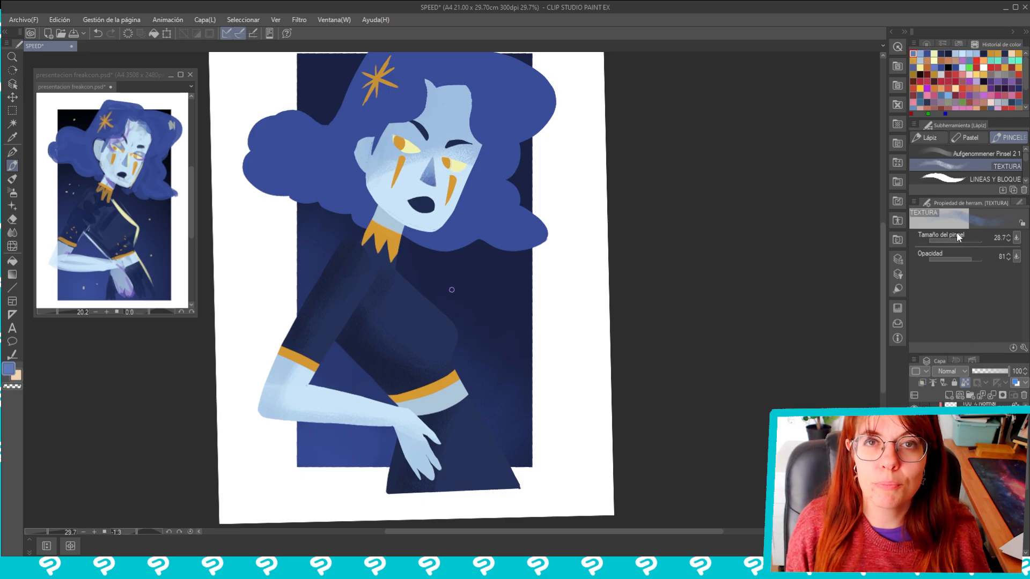
Paint a pale yellow highlight along the nose's edge and shade the upper part of both eyes with TEXTURA strokes
{"action": "left_click", "coordinate": [456, 165], "text": "alt"}
{"action": "scroll", "coordinate": [456, 166], "scroll_direction": "up", "scroll_amount": 5}
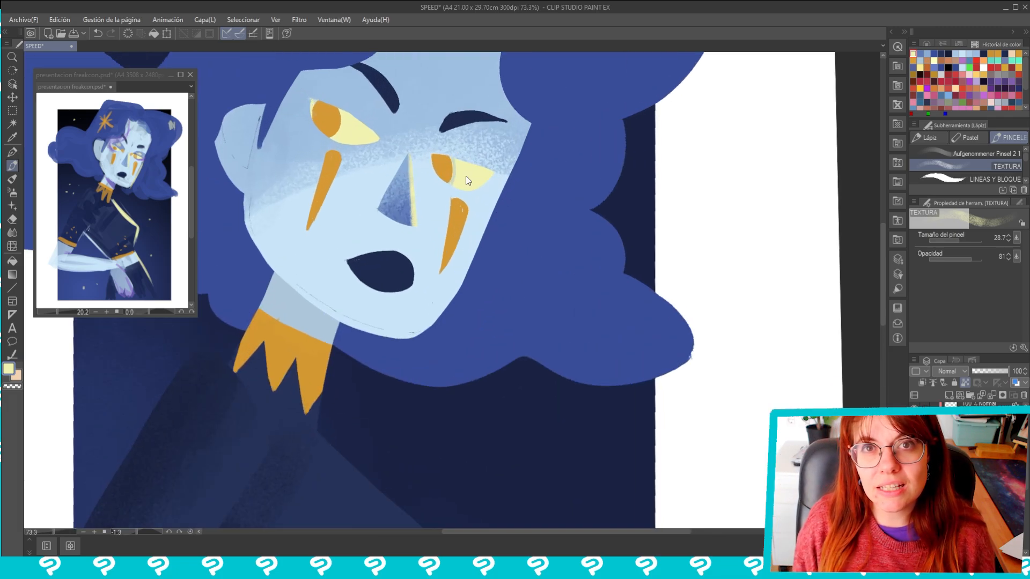
{"action": "mouse_move", "coordinate": [465, 176]}
{"action": "left_mouse_down"}
{"action": "mouse_move", "coordinate": [470, 198]}
{"action": "mouse_move", "coordinate": [477, 190]}
{"action": "left_mouse_up"}
{"action": "left_click", "coordinate": [114, 144], "text": "alt"}
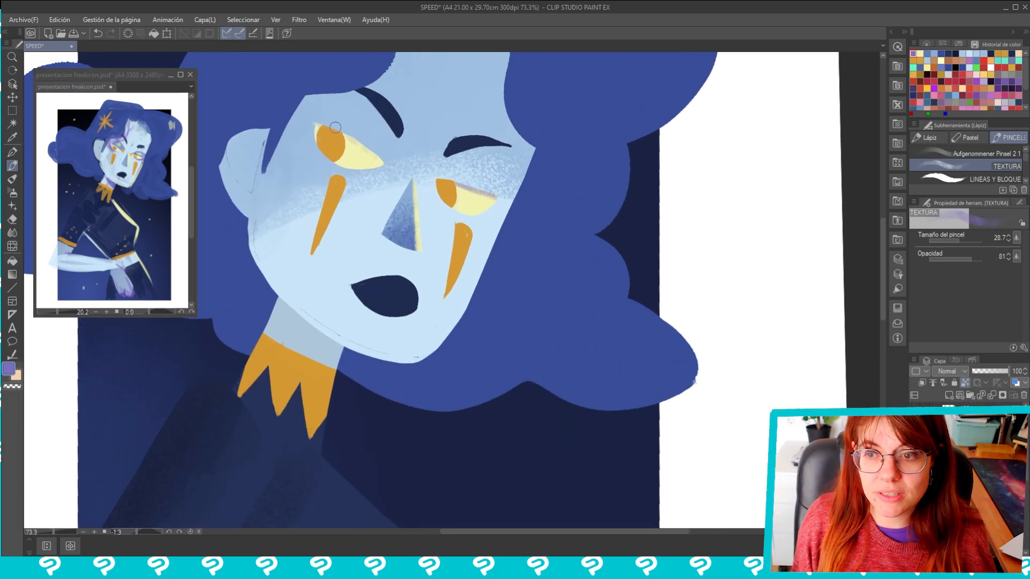
{"action": "left_click_drag", "start_coordinate": [335, 127], "coordinate": [369, 150]}
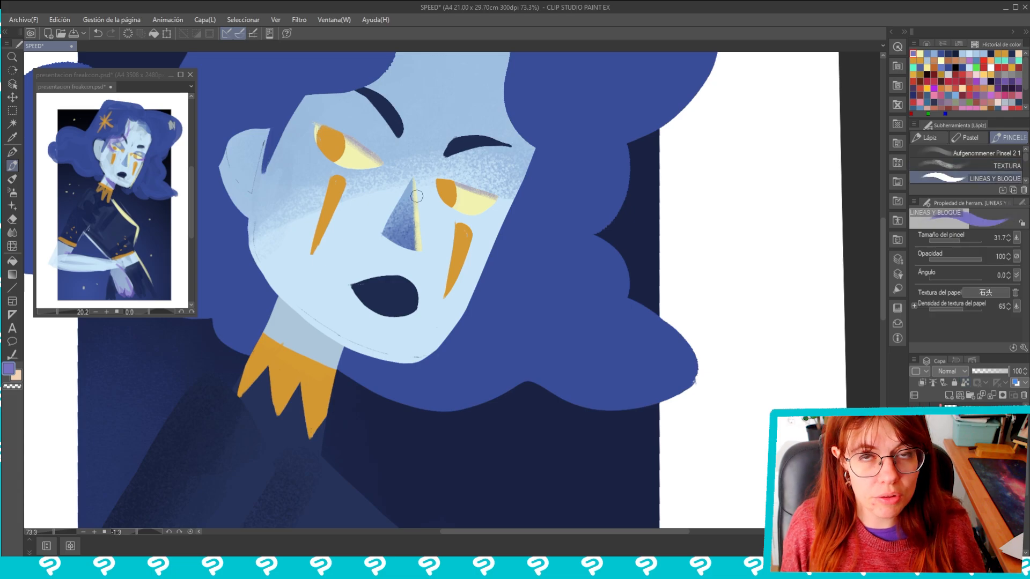
Clean up the cheek and jaw edges of the face with the LINEAS Y BLOQUE brush in the skin colour
{"action": "left_click", "coordinate": [995, 178]}
{"action": "left_click", "coordinate": [416, 342], "text": "alt"}
{"action": "mouse_move", "coordinate": [256, 225]}
{"action": "left_mouse_down"}
{"action": "mouse_move", "coordinate": [261, 251]}
{"action": "mouse_move", "coordinate": [298, 221]}
{"action": "left_mouse_up"}
Shade the eye sockets and the area around the nose bridge with blue TEXTURA strokes
{"action": "left_click", "coordinate": [994, 166]}
{"action": "left_click", "coordinate": [962, 241]}
{"action": "left_click", "coordinate": [397, 236], "text": "alt"}
{"action": "left_click_drag", "start_coordinate": [315, 126], "coordinate": [343, 167]}
{"action": "scroll", "coordinate": [365, 162], "scroll_direction": "down", "scroll_amount": 3}
{"action": "mouse_move", "coordinate": [412, 179]}
{"action": "left_mouse_down"}
{"action": "mouse_move", "coordinate": [439, 194]}
{"action": "mouse_move", "coordinate": [414, 171]}
{"action": "left_mouse_up"}
{"action": "left_click_drag", "start_coordinate": [415, 169], "coordinate": [455, 177]}
{"action": "mouse_move", "coordinate": [336, 133]}
{"action": "left_mouse_down"}
{"action": "mouse_move", "coordinate": [376, 156]}
{"action": "mouse_move", "coordinate": [361, 172]}
{"action": "left_mouse_up"}
Enlarge the TEXTURA brush and blend blue shading over the forehead, brow area and sides of the face
{"action": "left_click", "coordinate": [967, 241]}
{"action": "left_click_drag", "start_coordinate": [968, 242], "coordinate": [966, 241]}
{"action": "left_click_drag", "start_coordinate": [424, 215], "coordinate": [438, 255]}
{"action": "left_click_drag", "start_coordinate": [394, 156], "coordinate": [450, 110]}
{"action": "left_click_drag", "start_coordinate": [410, 183], "coordinate": [456, 121]}
{"action": "mouse_move", "coordinate": [330, 204]}
{"action": "left_mouse_down"}
{"action": "mouse_move", "coordinate": [306, 171]}
{"action": "mouse_move", "coordinate": [313, 158]}
{"action": "mouse_move", "coordinate": [325, 201]}
{"action": "left_mouse_up"}
{"action": "mouse_move", "coordinate": [456, 120]}
{"action": "left_mouse_down"}
{"action": "mouse_move", "coordinate": [429, 131]}
{"action": "mouse_move", "coordinate": [477, 187]}
{"action": "left_mouse_up"}
{"action": "left_click_drag", "start_coordinate": [444, 100], "coordinate": [397, 84]}
{"action": "left_click_drag", "start_coordinate": [493, 227], "coordinate": [486, 169]}
{"action": "left_click_drag", "start_coordinate": [395, 233], "coordinate": [397, 213]}
Pick a purple from the reference image and shade around the eyes with the TEXTURA brush
{"action": "left_click", "coordinate": [951, 240]}
{"action": "left_click", "coordinate": [113, 191], "text": "alt"}
{"action": "left_click_drag", "start_coordinate": [958, 241], "coordinate": [967, 241]}
{"action": "left_click_drag", "start_coordinate": [343, 131], "coordinate": [360, 154]}
{"action": "mouse_move", "coordinate": [467, 173]}
{"action": "left_mouse_down"}
{"action": "mouse_move", "coordinate": [455, 181]}
{"action": "mouse_move", "coordinate": [468, 175]}
{"action": "left_mouse_up"}
{"action": "left_click", "coordinate": [962, 241]}
{"action": "left_click_drag", "start_coordinate": [451, 290], "coordinate": [461, 314]}
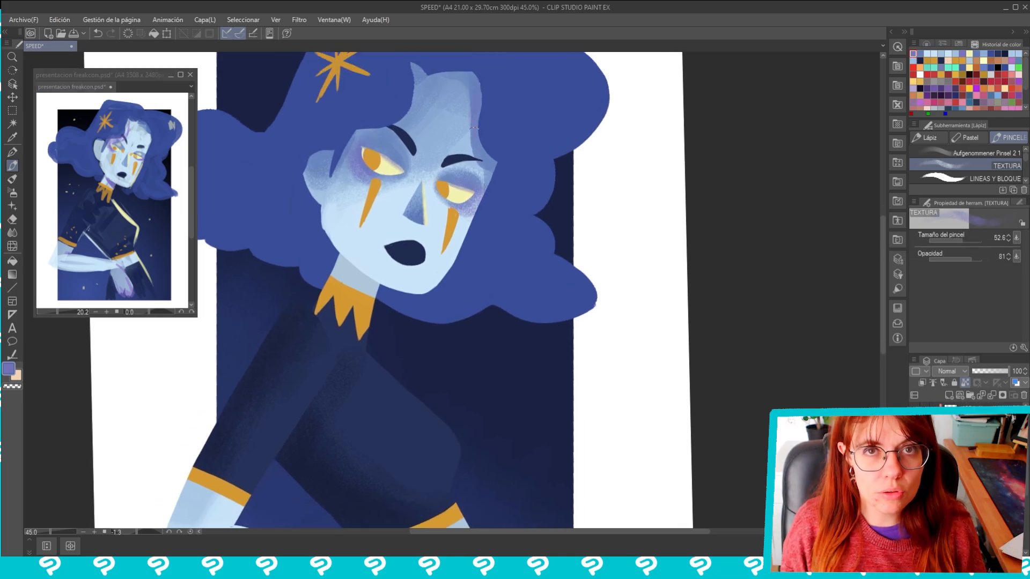
Add purple TEXTURA shading along the forehead's hair edge, beside the temple, on the ear and under the lower lip
{"action": "left_click_drag", "start_coordinate": [469, 115], "coordinate": [471, 152]}
{"action": "left_click_drag", "start_coordinate": [482, 162], "coordinate": [476, 175]}
{"action": "left_click_drag", "start_coordinate": [342, 159], "coordinate": [335, 175]}
{"action": "left_click_drag", "start_coordinate": [397, 265], "coordinate": [416, 268]}
Set the TEXTURA brush size to 78.8 and shade the elbow, fingers, neck and bare waist in purple
{"action": "scroll", "coordinate": [562, 100], "scroll_direction": "down", "scroll_amount": 5}
{"action": "left_click", "coordinate": [964, 241]}
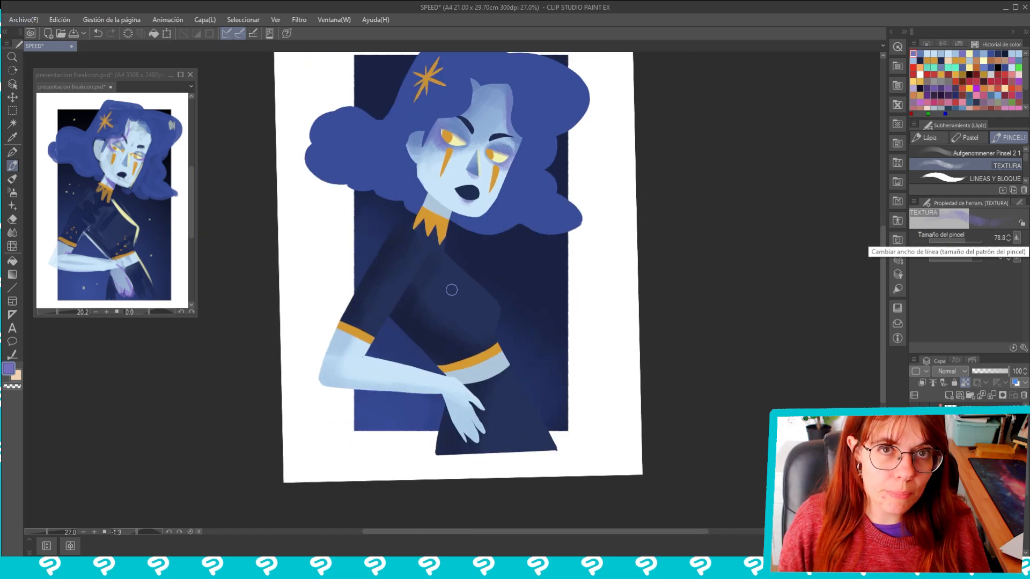
{"action": "left_click", "coordinate": [329, 374], "text": "ctrl+shift"}
{"action": "left_click_drag", "start_coordinate": [335, 381], "coordinate": [334, 366]}
{"action": "mouse_move", "coordinate": [476, 438]}
{"action": "left_mouse_down"}
{"action": "mouse_move", "coordinate": [480, 458]}
{"action": "mouse_move", "coordinate": [475, 424]}
{"action": "mouse_move", "coordinate": [489, 399]}
{"action": "mouse_move", "coordinate": [455, 418]}
{"action": "left_mouse_up"}
{"action": "left_click", "coordinate": [478, 433], "text": "alt"}
{"action": "left_click", "coordinate": [479, 431], "text": "alt"}
{"action": "mouse_move", "coordinate": [440, 200]}
{"action": "left_mouse_down"}
{"action": "mouse_move", "coordinate": [461, 212]}
{"action": "mouse_move", "coordinate": [420, 231]}
{"action": "left_mouse_up"}
{"action": "left_click_drag", "start_coordinate": [466, 404], "coordinate": [445, 418]}
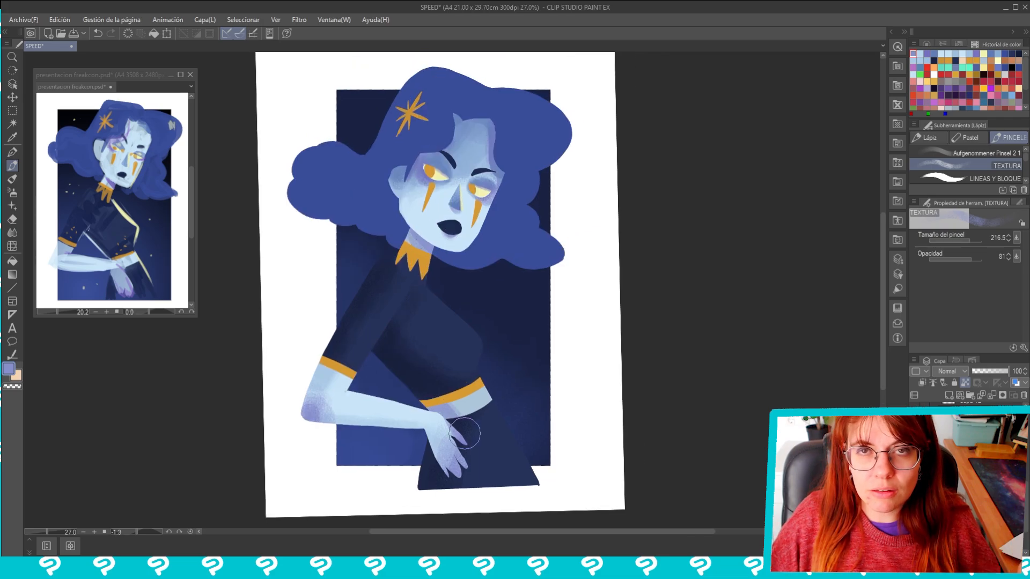
Select the hair's layer, choose a darker blue and shade the lower curls, crown and side curl with a larger TEXTURA brush
{"action": "left_click", "coordinate": [966, 241]}
{"action": "left_click", "coordinate": [965, 456]}
{"action": "left_click", "coordinate": [482, 252], "text": "alt"}
{"action": "double_click", "coordinate": [8, 369]}
{"action": "left_click", "coordinate": [477, 289]}
{"action": "left_click", "coordinate": [632, 205]}
{"action": "mouse_move", "coordinate": [440, 258]}
{"action": "left_mouse_down"}
{"action": "mouse_move", "coordinate": [470, 237]}
{"action": "mouse_move", "coordinate": [494, 245]}
{"action": "mouse_move", "coordinate": [487, 207]}
{"action": "mouse_move", "coordinate": [552, 256]}
{"action": "left_mouse_up"}
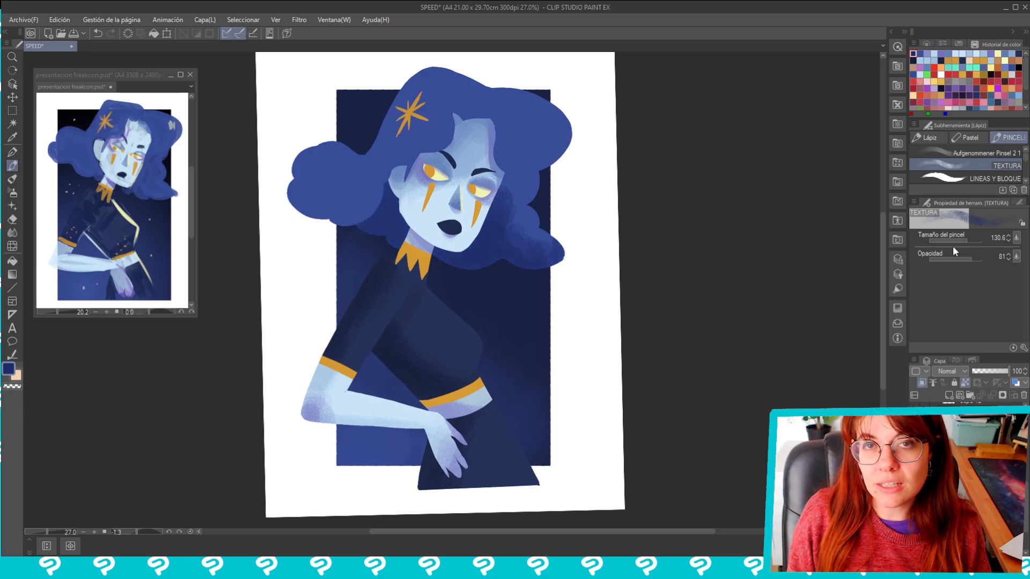
{"action": "left_click", "coordinate": [971, 241]}
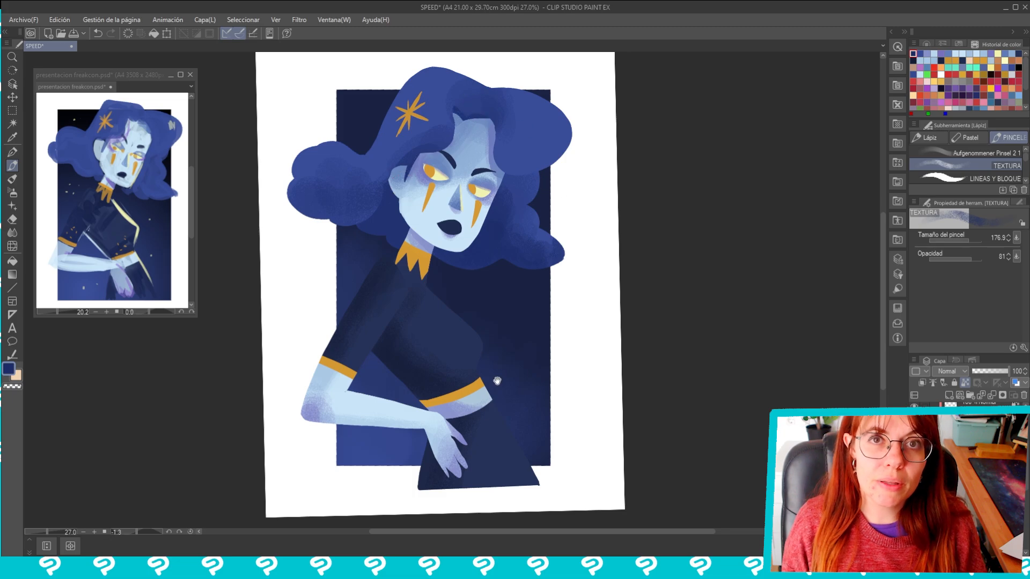
Paint a pale yellow rim light along the dress's chest and the outer edge of the skirt
{"action": "left_click_drag", "start_coordinate": [497, 381], "coordinate": [492, 363]}
{"action": "left_click", "coordinate": [476, 175], "text": "alt"}
{"action": "left_click_drag", "start_coordinate": [471, 303], "coordinate": [485, 341]}
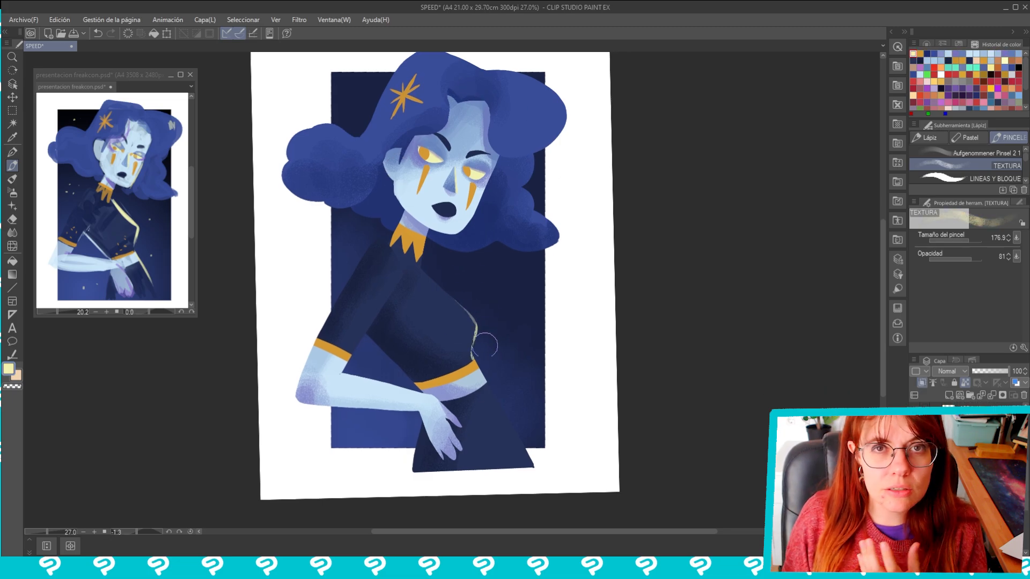
{"action": "left_click_drag", "start_coordinate": [428, 263], "coordinate": [490, 325]}
{"action": "left_click_drag", "start_coordinate": [496, 387], "coordinate": [548, 465]}
Paint a light blue rim along the back of the bodice and the inner edge of the sleeve
{"action": "left_click", "coordinate": [451, 185], "text": "alt"}
{"action": "mouse_move", "coordinate": [407, 389]}
{"action": "left_mouse_down"}
{"action": "mouse_move", "coordinate": [363, 341]}
{"action": "mouse_move", "coordinate": [435, 395]}
{"action": "left_mouse_up"}
{"action": "mouse_move", "coordinate": [367, 339]}
{"action": "left_mouse_down"}
{"action": "mouse_move", "coordinate": [423, 389]}
{"action": "mouse_move", "coordinate": [404, 475]}
{"action": "left_mouse_up"}
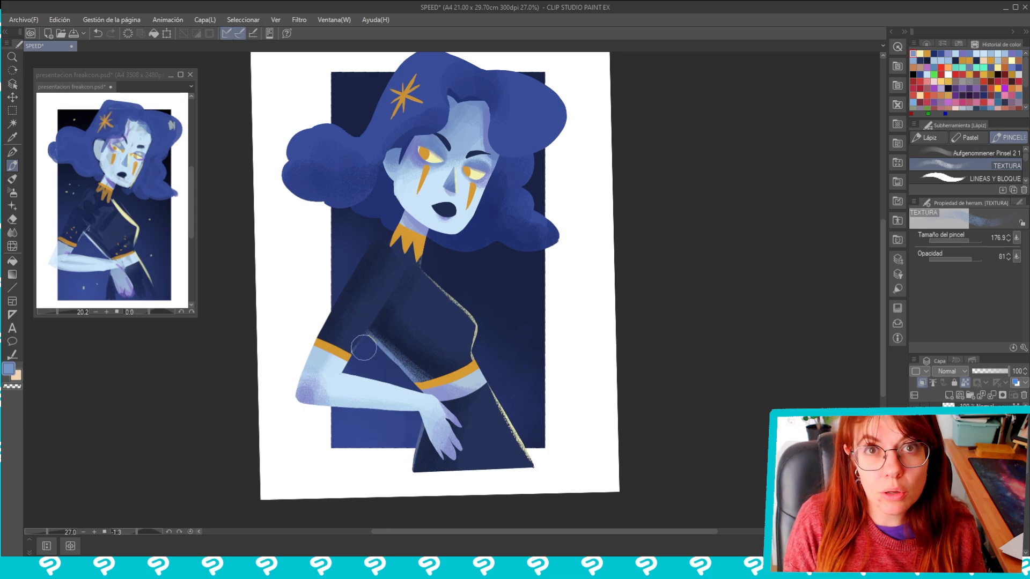
{"action": "left_click_drag", "start_coordinate": [364, 347], "coordinate": [407, 265]}
Shade the sleeve band, waistband and collar with red TEXTURA strokes and add pale yellow highlights
{"action": "left_click", "coordinate": [478, 328], "text": "alt"}
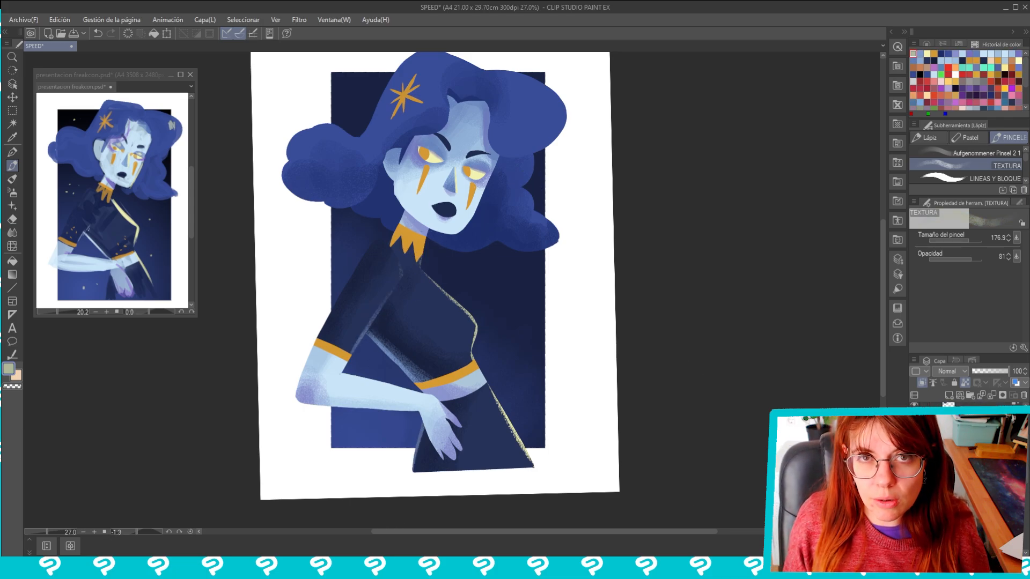
{"action": "left_click", "coordinate": [991, 88]}
{"action": "left_click_drag", "start_coordinate": [327, 349], "coordinate": [337, 326]}
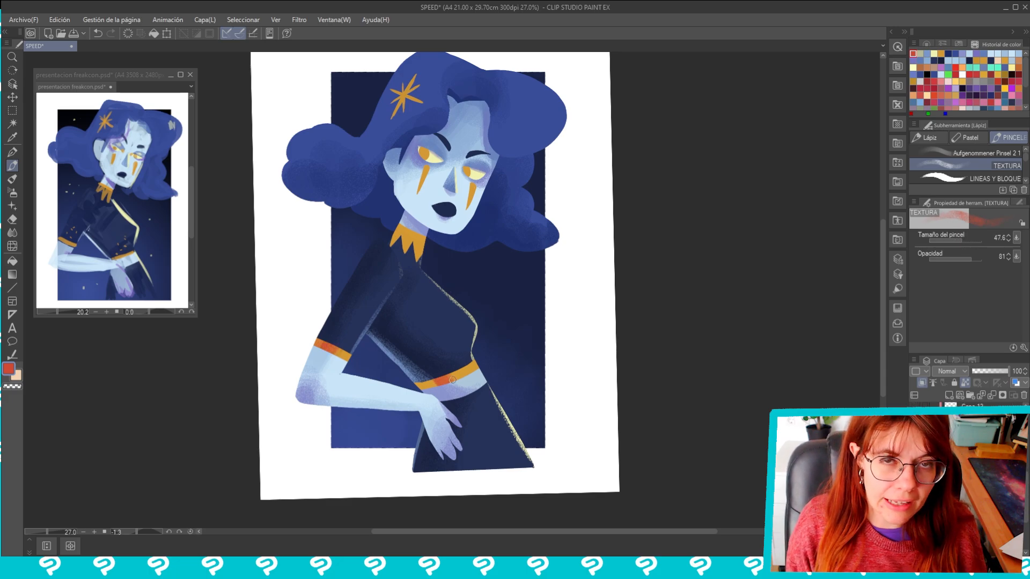
{"action": "mouse_move", "coordinate": [393, 250]}
{"action": "left_mouse_down"}
{"action": "mouse_move", "coordinate": [416, 238]}
{"action": "mouse_move", "coordinate": [423, 259]}
{"action": "left_mouse_up"}
{"action": "left_click", "coordinate": [426, 172], "text": "alt"}
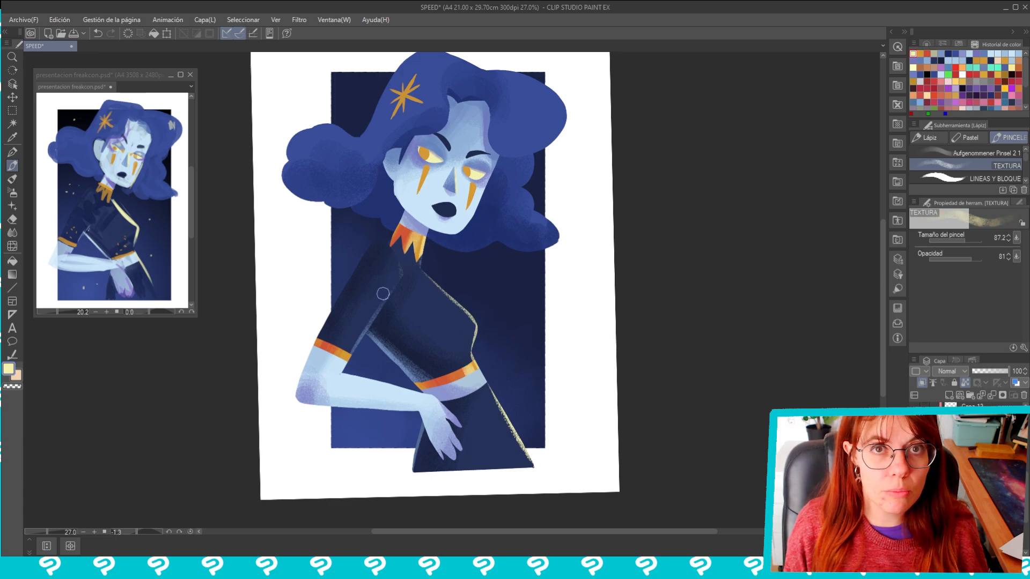
Shade the tear marks, irises and hair star with red-orange TEXTURA strokes
{"action": "left_click", "coordinate": [427, 162], "text": "alt"}
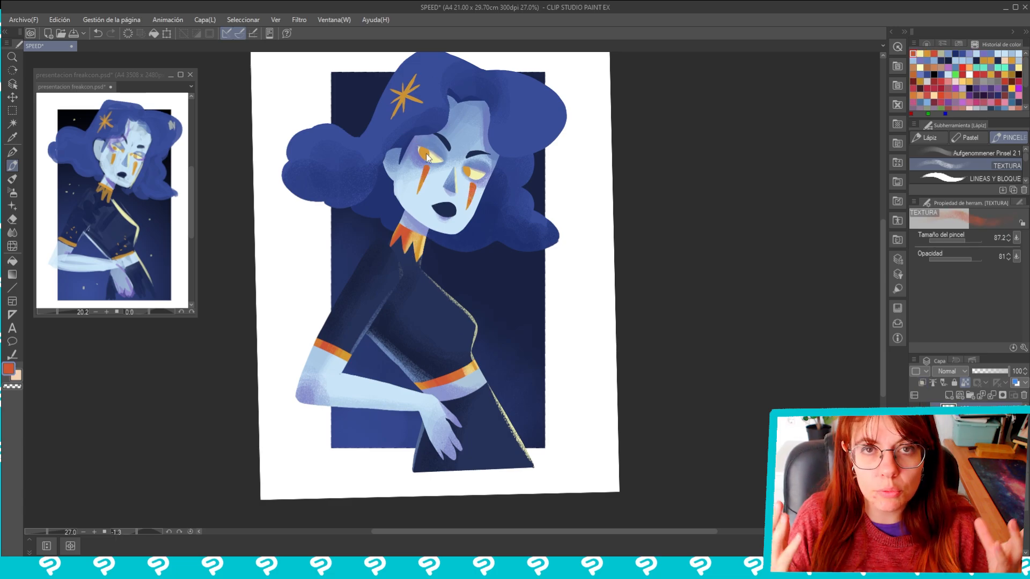
{"action": "left_click", "coordinate": [426, 155], "text": "ctrl+shift"}
{"action": "left_click_drag", "start_coordinate": [422, 150], "coordinate": [428, 158]}
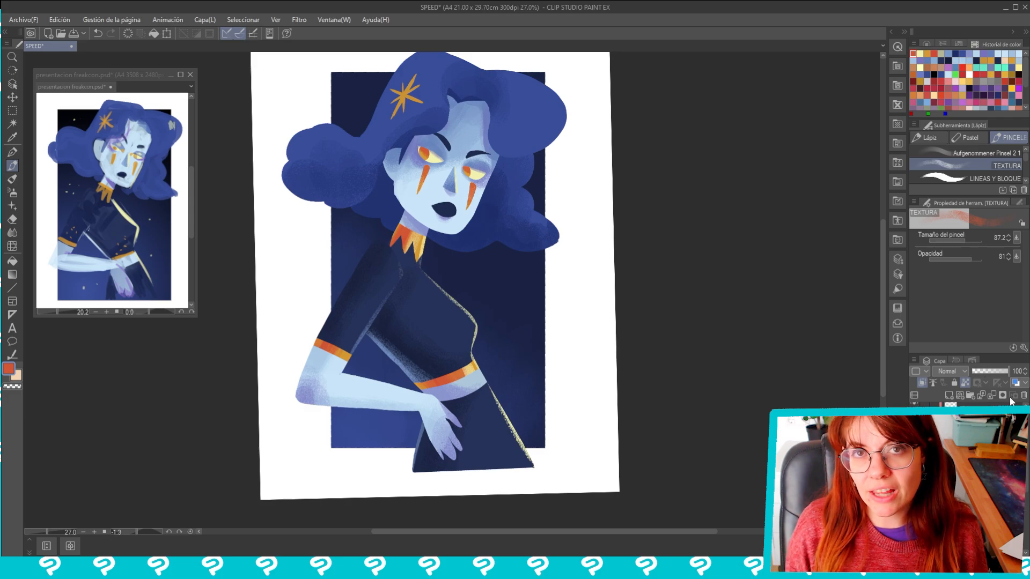
{"action": "left_click", "coordinate": [406, 98], "text": "ctrl+shift"}
{"action": "left_click", "coordinate": [435, 159], "text": "alt"}
{"action": "mouse_move", "coordinate": [417, 102]}
{"action": "left_mouse_down"}
{"action": "mouse_move", "coordinate": [396, 112]}
{"action": "mouse_move", "coordinate": [417, 99]}
{"action": "left_mouse_up"}
{"action": "left_click", "coordinate": [421, 247], "text": "alt"}
Switch to the linea final brush for detailing the face
{"action": "scroll", "coordinate": [487, 258], "scroll_direction": "down", "scroll_amount": 1}
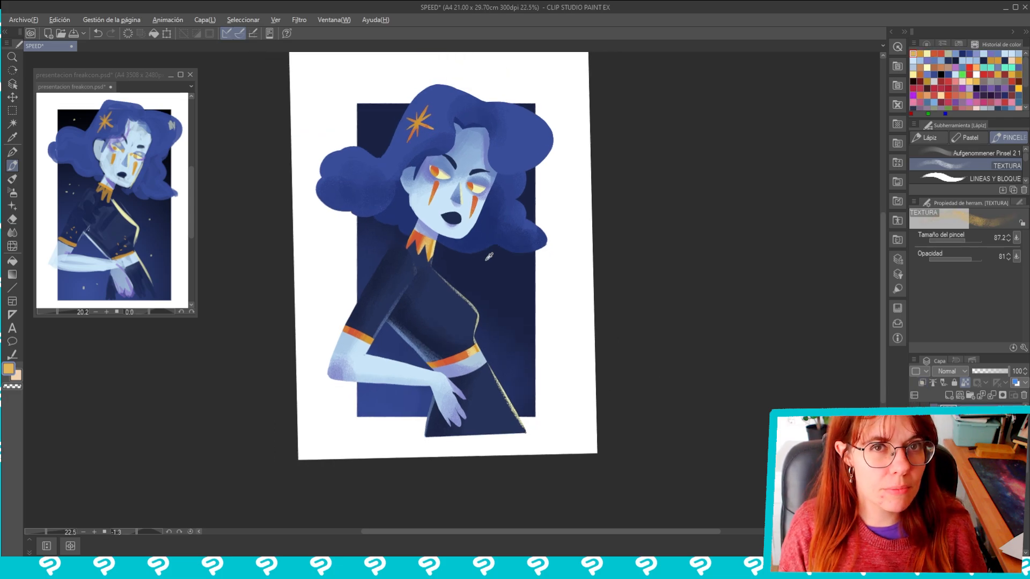
{"action": "scroll", "coordinate": [485, 252], "scroll_direction": "up", "scroll_amount": 2}
{"action": "scroll", "coordinate": [998, 172], "scroll_direction": "down", "scroll_amount": 1}
{"action": "left_click", "coordinate": [1000, 178]}
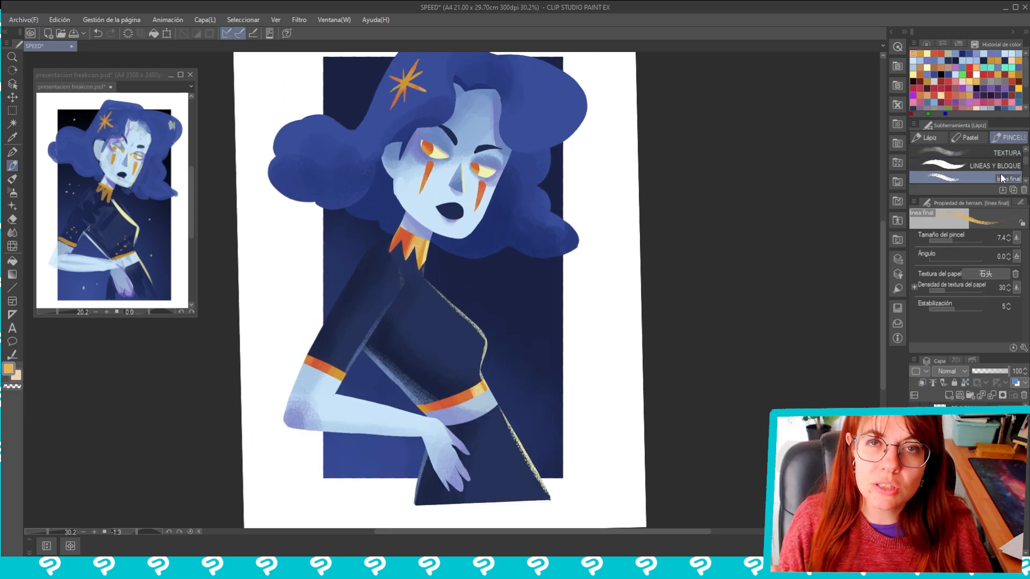
{"action": "scroll", "coordinate": [316, 185], "scroll_direction": "up", "scroll_amount": 4}
{"action": "left_click_drag", "start_coordinate": [678, 243], "coordinate": [577, 329]}
{"action": "left_click_drag", "start_coordinate": [601, 225], "coordinate": [566, 173]}
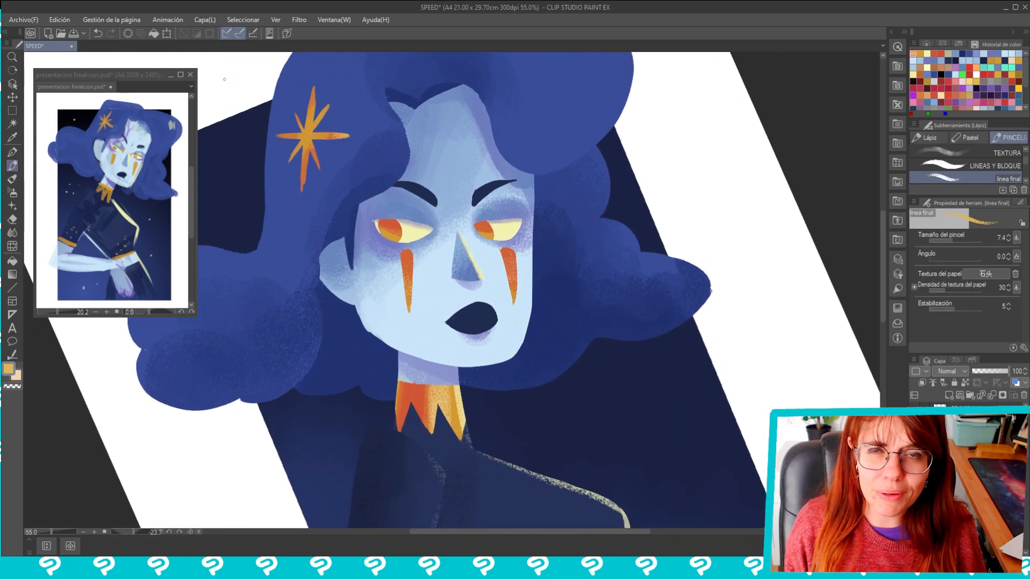
Close the reference image window and open the Navigator in its place, enlarged beside the artwork
{"action": "left_click", "coordinate": [190, 74]}
{"action": "left_click", "coordinate": [334, 21]}
{"action": "left_click", "coordinate": [348, 370]}
{"action": "left_click_drag", "start_coordinate": [809, 47], "coordinate": [114, 58]}
{"action": "left_click_drag", "start_coordinate": [163, 253], "coordinate": [232, 390]}
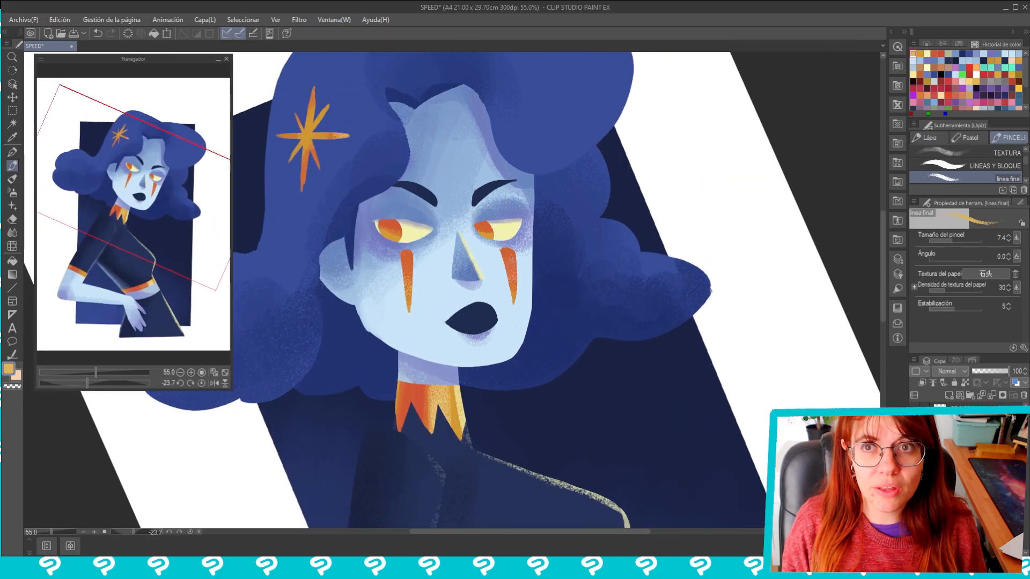
Pick navy from the eyebrow and draw the upper lid lines of the eye at the face's far side at size 10.4
{"action": "left_click", "coordinate": [496, 187], "text": "alt"}
{"action": "key", "text": "r"}
{"action": "left_click_drag", "start_coordinate": [570, 177], "coordinate": [507, 136]}
{"action": "key", "text": "b"}
{"action": "key", "text": "p"}
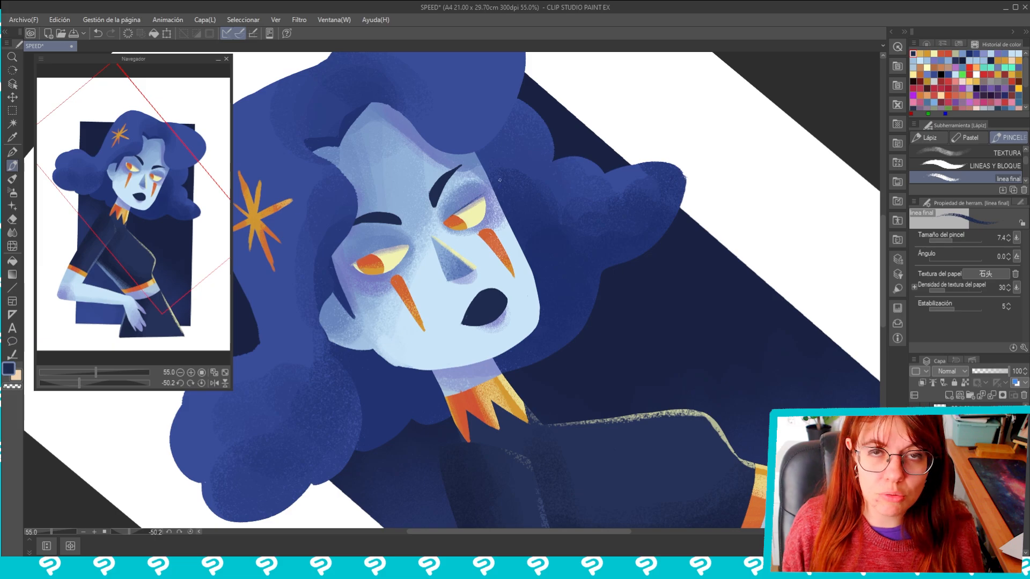
{"action": "left_click", "coordinate": [954, 240]}
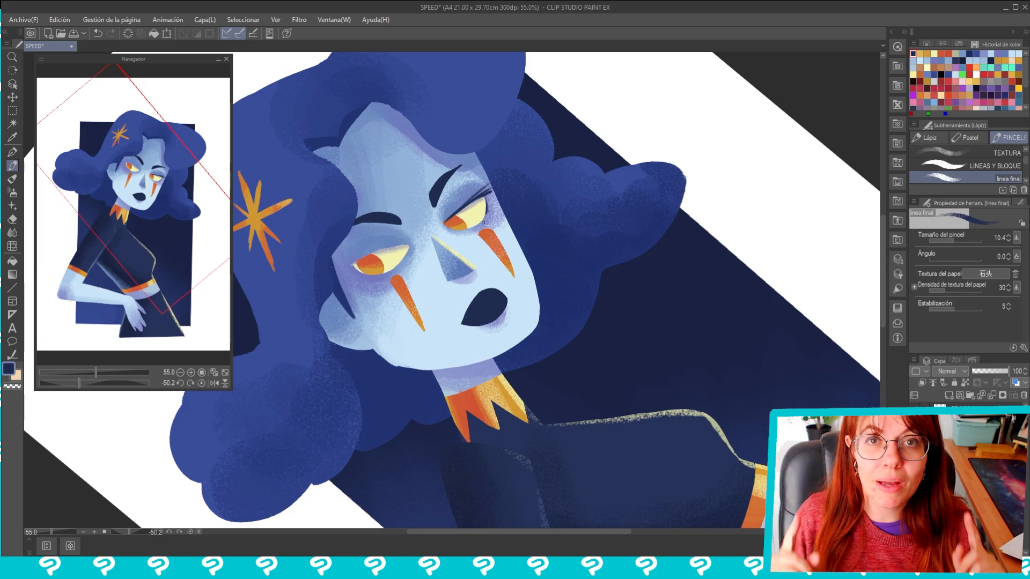
Draw navy upper lid and crease lines on the eye nearest the ear with the linea final brush
{"action": "key", "text": "r"}
{"action": "left_click_drag", "start_coordinate": [474, 167], "coordinate": [554, 217]}
{"action": "left_click_drag", "start_coordinate": [397, 201], "coordinate": [509, 226]}
{"action": "key", "text": "r"}
{"action": "key", "text": "b"}
{"action": "key", "text": "p"}
{"action": "left_click_drag", "start_coordinate": [465, 175], "coordinate": [477, 238]}
Refine the lower eyelids with navy lines and darken the underside of the nose
{"action": "key", "text": "r"}
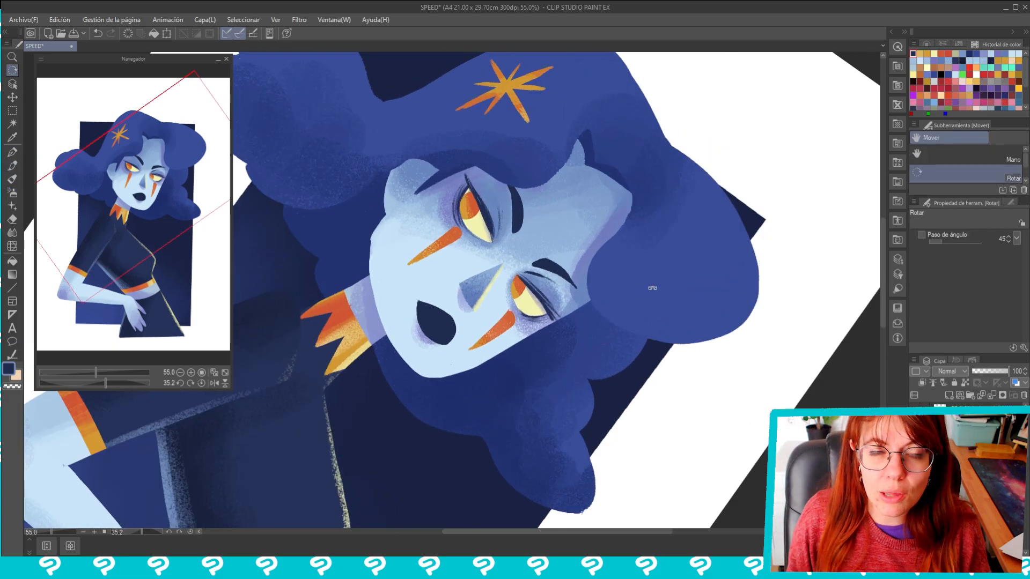
{"action": "left_click_drag", "start_coordinate": [653, 288], "coordinate": [499, 124]}
{"action": "key", "text": "b"}
{"action": "key", "text": "p"}
{"action": "left_click_drag", "start_coordinate": [475, 232], "coordinate": [501, 213]}
{"action": "key", "text": "alt"}
{"action": "left_click_drag", "start_coordinate": [454, 279], "coordinate": [477, 274]}
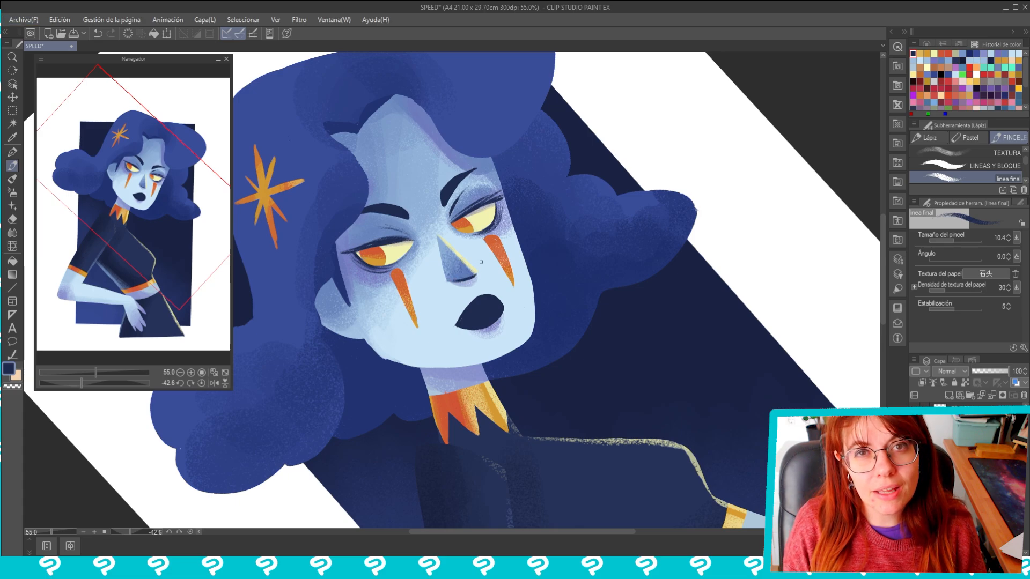
Detail the mouth with an orange inner area, navy corner lines and a small pale yellow highlight
{"action": "left_click", "coordinate": [265, 194], "text": "alt"}
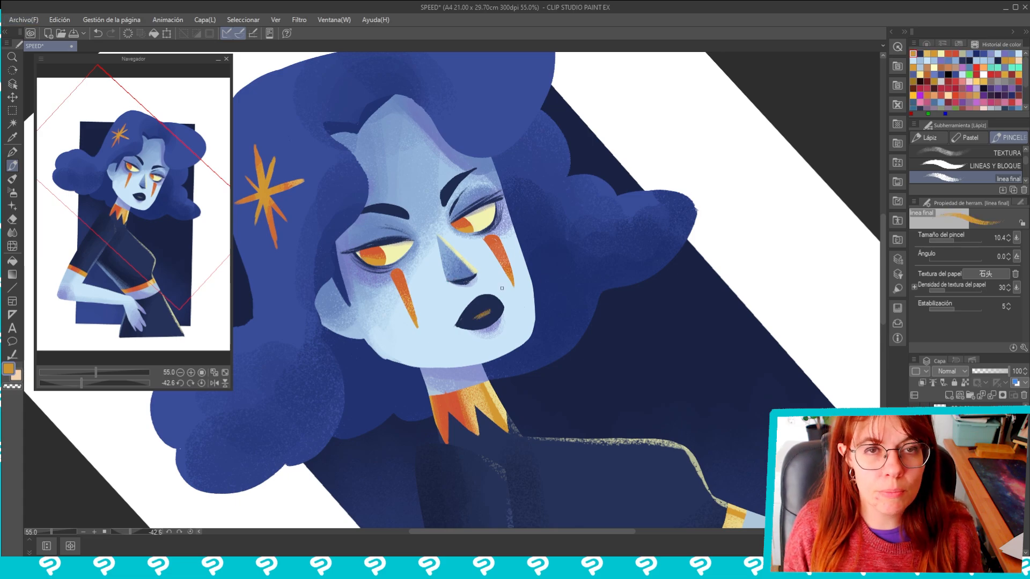
{"action": "left_click", "coordinate": [503, 262], "text": "alt"}
{"action": "left_click_drag", "start_coordinate": [496, 308], "coordinate": [467, 322]}
{"action": "left_click", "coordinate": [457, 325], "text": "alt"}
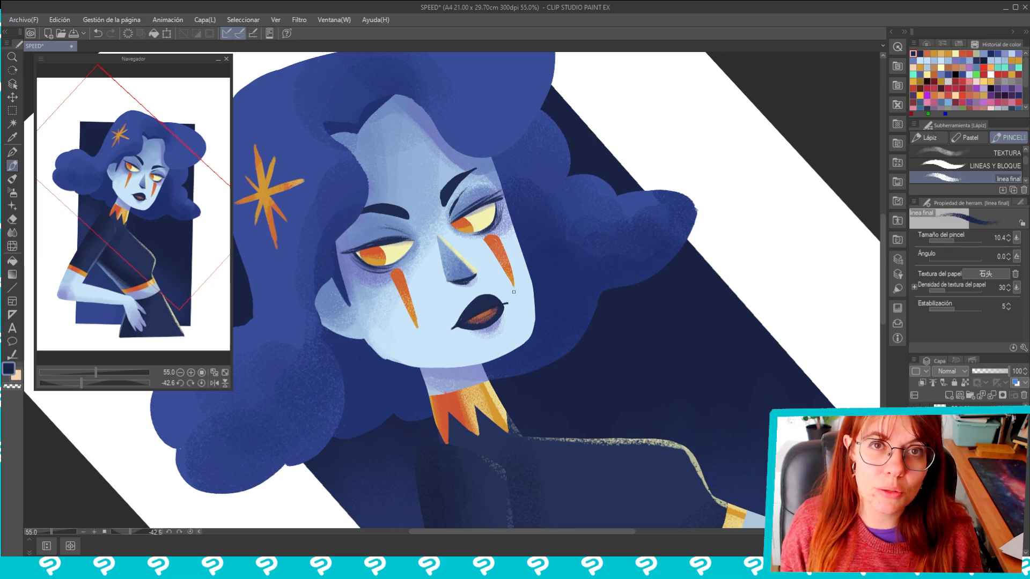
{"action": "left_click", "coordinate": [475, 322], "text": "alt"}
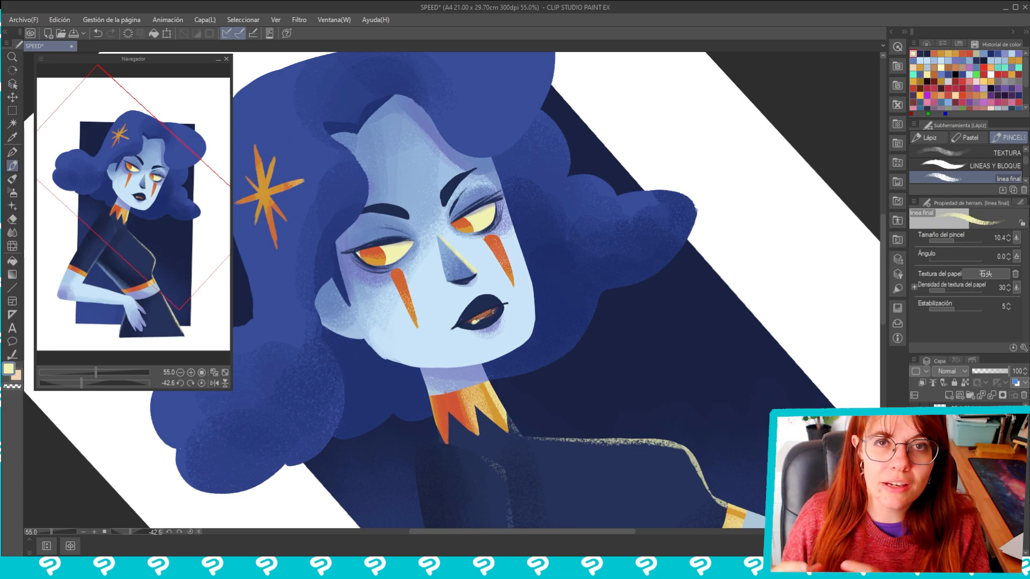
Add small white highlights to the nose and both eyes
{"action": "left_click", "coordinate": [457, 258], "text": "alt"}
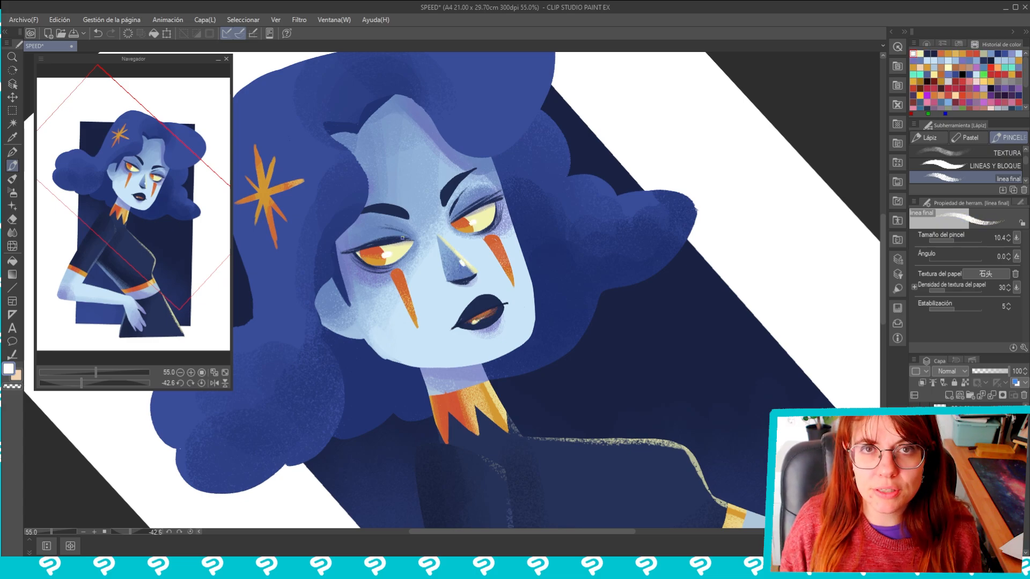
{"action": "left_click", "coordinate": [472, 212], "text": "alt"}
{"action": "left_click", "coordinate": [459, 225], "text": "alt"}
Choose a crimson colour and paint the pupils in both eyes
{"action": "double_click", "coordinate": [8, 369]}
{"action": "left_click", "coordinate": [527, 244]}
{"action": "left_click", "coordinate": [504, 278]}
{"action": "left_click", "coordinate": [634, 207]}
{"action": "left_click_drag", "start_coordinate": [461, 225], "coordinate": [464, 230]}
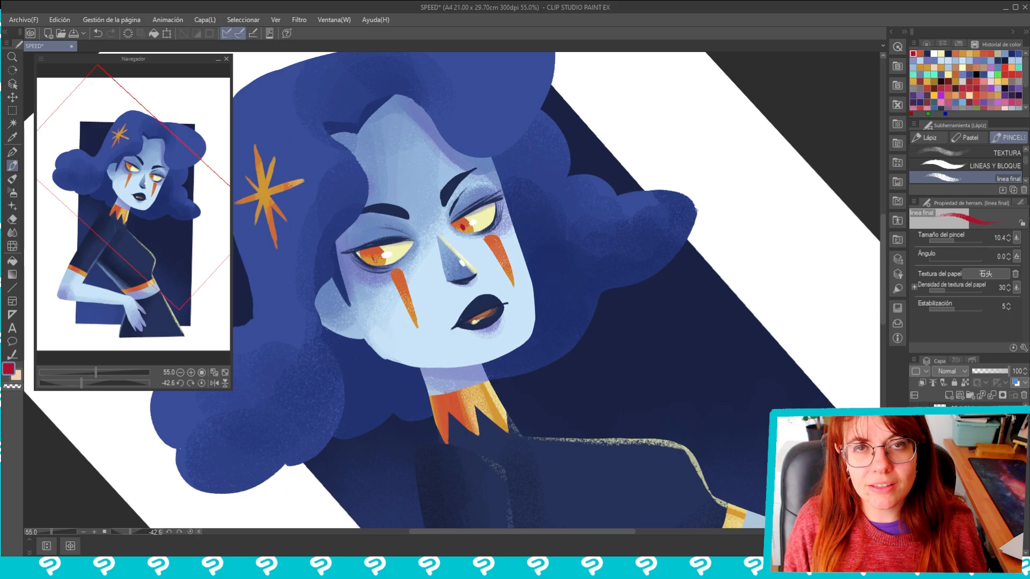
Paint an off-white rim light along the face's outer cheek and jaw edge
{"action": "scroll", "coordinate": [622, 301], "scroll_direction": "down", "scroll_amount": 4}
{"action": "key", "text": "r"}
{"action": "left_click_drag", "start_coordinate": [623, 301], "coordinate": [625, 469]}
{"action": "scroll", "coordinate": [622, 482], "scroll_direction": "up", "scroll_amount": 4}
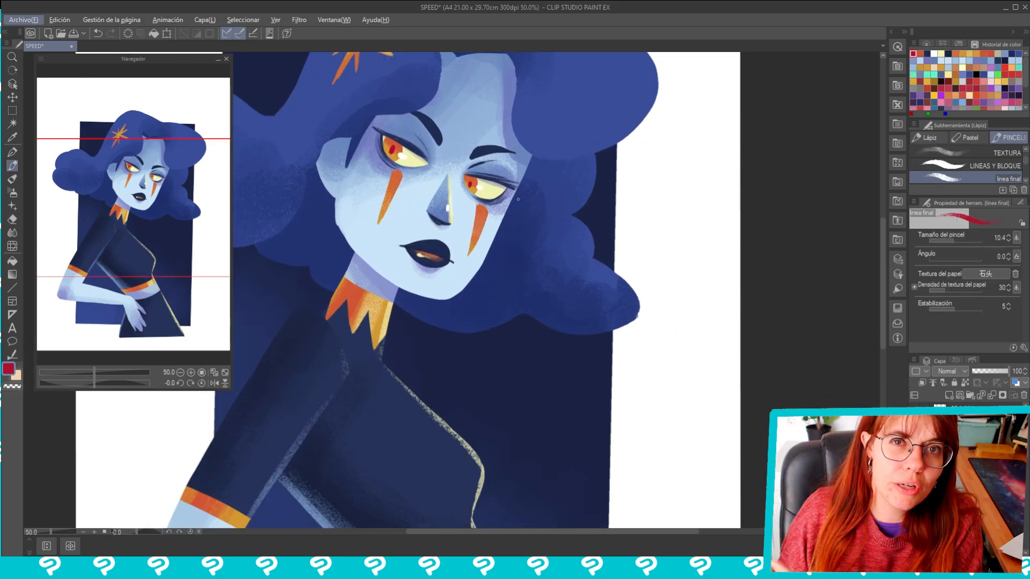
{"action": "left_click", "coordinate": [449, 208], "text": "alt"}
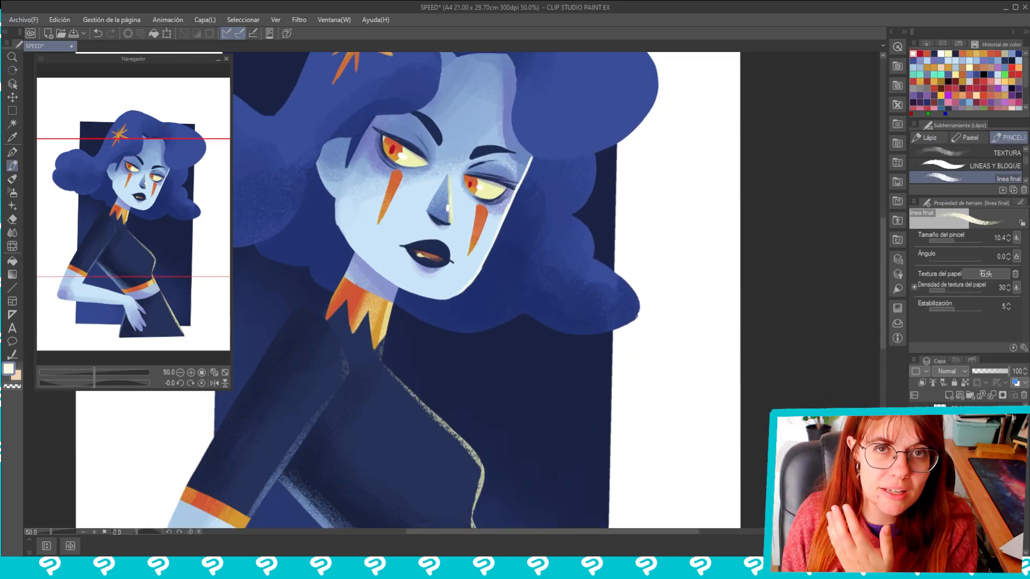
Draw navy eyelashes on both eyes and add line details to the ear
{"action": "left_click", "coordinate": [493, 209], "text": "alt"}
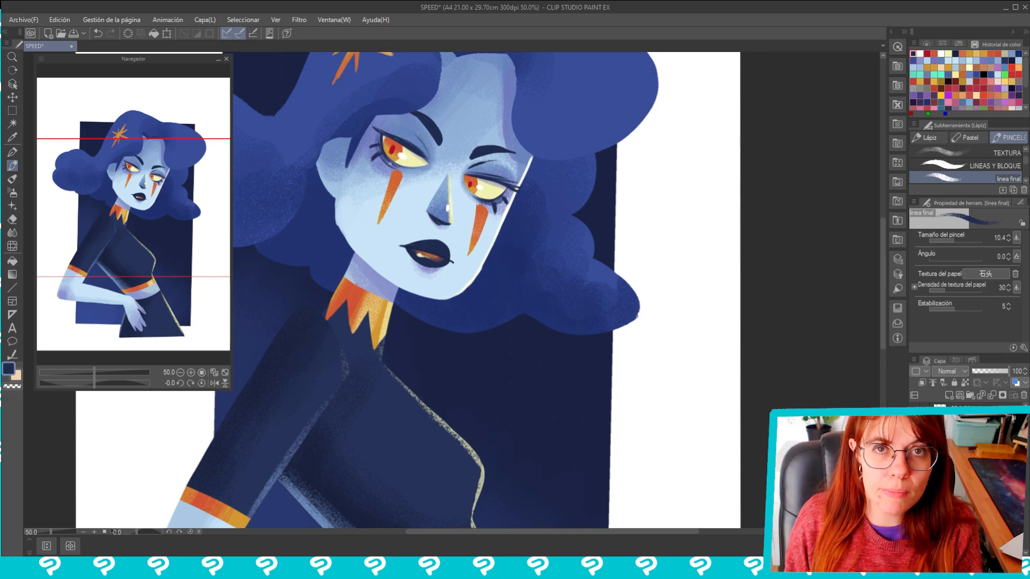
{"action": "left_click", "coordinate": [327, 217], "text": "alt"}
{"action": "mouse_move", "coordinate": [336, 202]}
{"action": "left_mouse_down"}
{"action": "mouse_move", "coordinate": [342, 234]}
{"action": "mouse_move", "coordinate": [369, 262]}
{"action": "mouse_move", "coordinate": [365, 232]}
{"action": "mouse_move", "coordinate": [342, 209]}
{"action": "left_mouse_up"}
{"action": "left_click", "coordinate": [348, 240], "text": "alt"}
{"action": "left_click", "coordinate": [339, 194], "text": "alt"}
{"action": "left_click_drag", "start_coordinate": [366, 186], "coordinate": [344, 201]}
Draw dark blue strands along the hairline, the parting and the curls beside the face
{"action": "left_click", "coordinate": [547, 145], "text": "alt"}
{"action": "left_click_drag", "start_coordinate": [540, 119], "coordinate": [519, 165]}
{"action": "left_click_drag", "start_coordinate": [520, 165], "coordinate": [524, 220]}
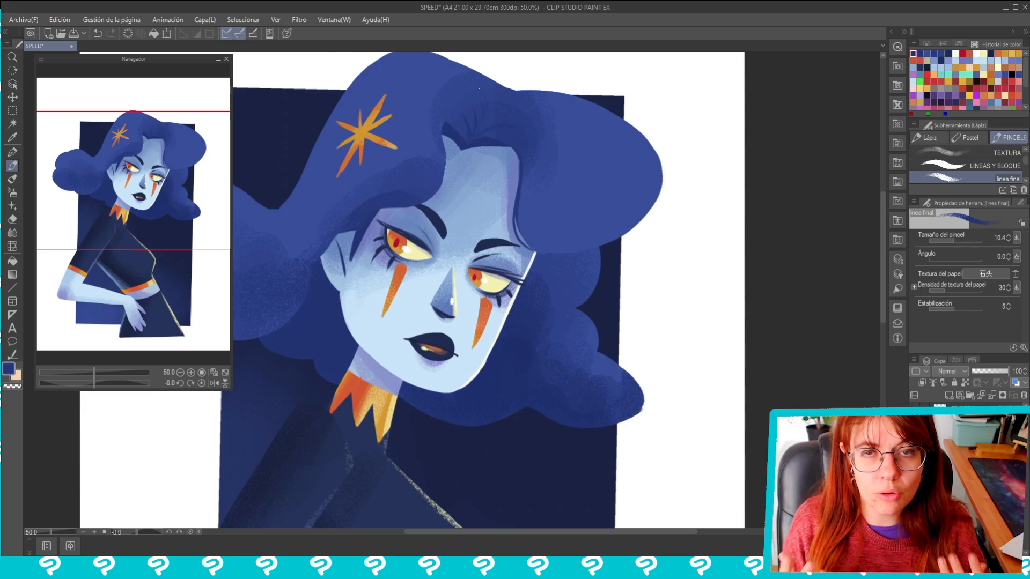
{"action": "left_click_drag", "start_coordinate": [361, 227], "coordinate": [441, 194]}
{"action": "mouse_move", "coordinate": [563, 225]}
{"action": "left_mouse_down"}
{"action": "mouse_move", "coordinate": [467, 239]}
{"action": "mouse_move", "coordinate": [601, 219]}
{"action": "left_mouse_up"}
{"action": "left_click_drag", "start_coordinate": [535, 139], "coordinate": [529, 222]}
{"action": "left_click_drag", "start_coordinate": [514, 333], "coordinate": [510, 239]}
Pick light blue from the skin and draw fine highlight lines on the hair curls
{"action": "left_click", "coordinate": [429, 300], "text": "alt"}
{"action": "left_click_drag", "start_coordinate": [483, 225], "coordinate": [464, 300]}
{"action": "left_click_drag", "start_coordinate": [562, 212], "coordinate": [548, 270]}
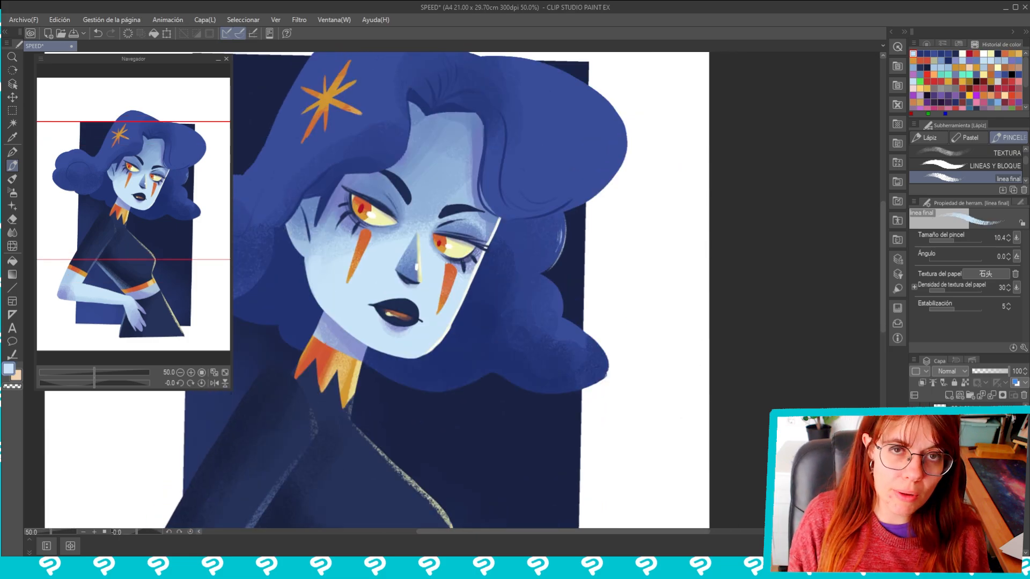
Pick the hair's blue and draw loose strands around the outer contour of the curls
{"action": "left_click", "coordinate": [619, 150], "text": "alt"}
{"action": "left_click_drag", "start_coordinate": [623, 164], "coordinate": [565, 213]}
{"action": "scroll", "coordinate": [483, 199], "scroll_direction": "down", "scroll_amount": 4}
{"action": "left_click", "coordinate": [486, 252], "text": "alt"}
{"action": "left_click", "coordinate": [385, 182], "text": "alt"}
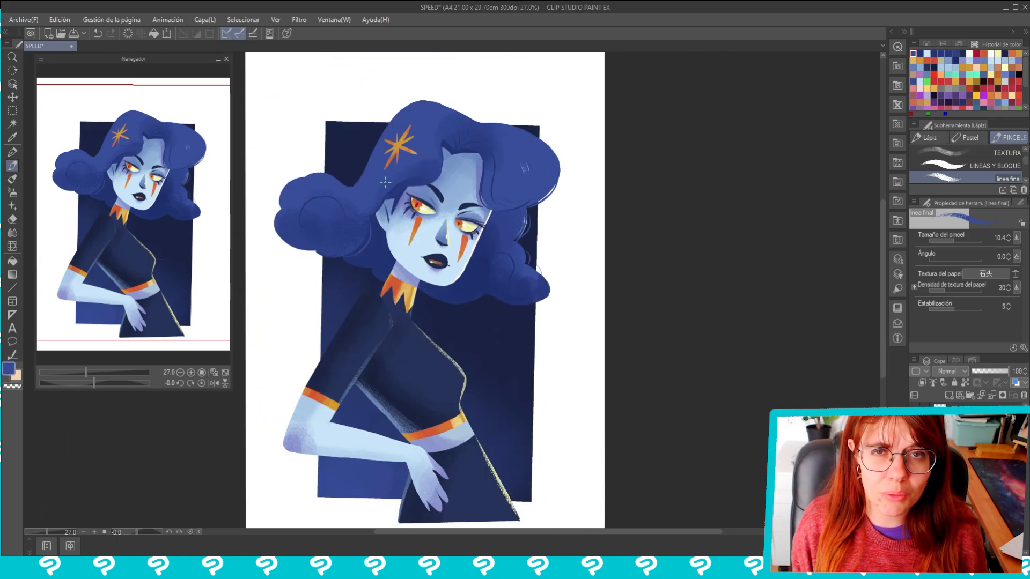
{"action": "left_click_drag", "start_coordinate": [280, 189], "coordinate": [341, 263]}
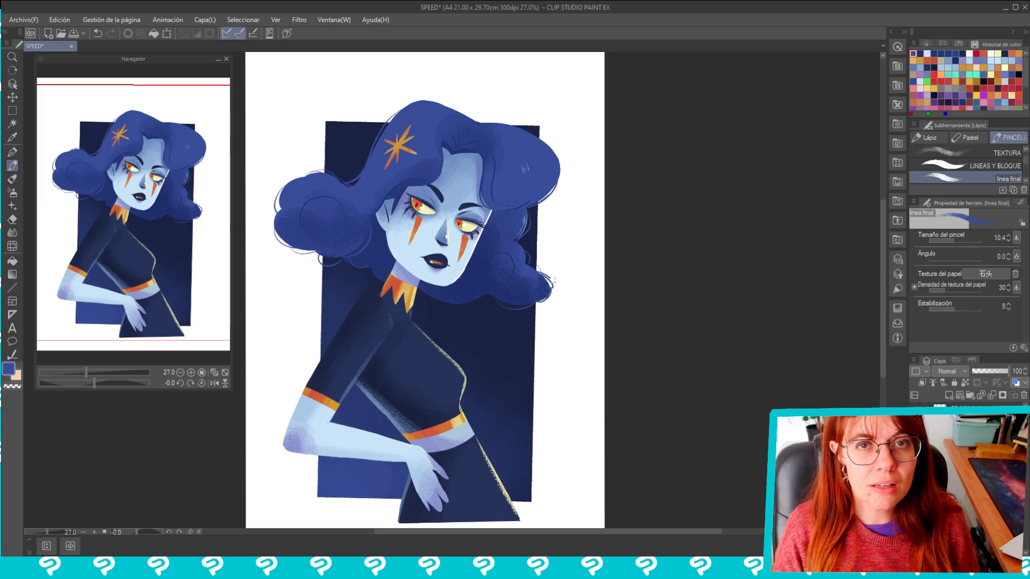
Pick pale yellow and paint small highlights on the face and the centre of the star hair ornament
{"action": "scroll", "coordinate": [417, 162], "scroll_direction": "up", "scroll_amount": 4}
{"action": "left_click", "coordinate": [424, 231], "text": "alt"}
{"action": "left_click", "coordinate": [437, 235], "text": "alt"}
{"action": "left_click_drag", "start_coordinate": [382, 144], "coordinate": [372, 167]}
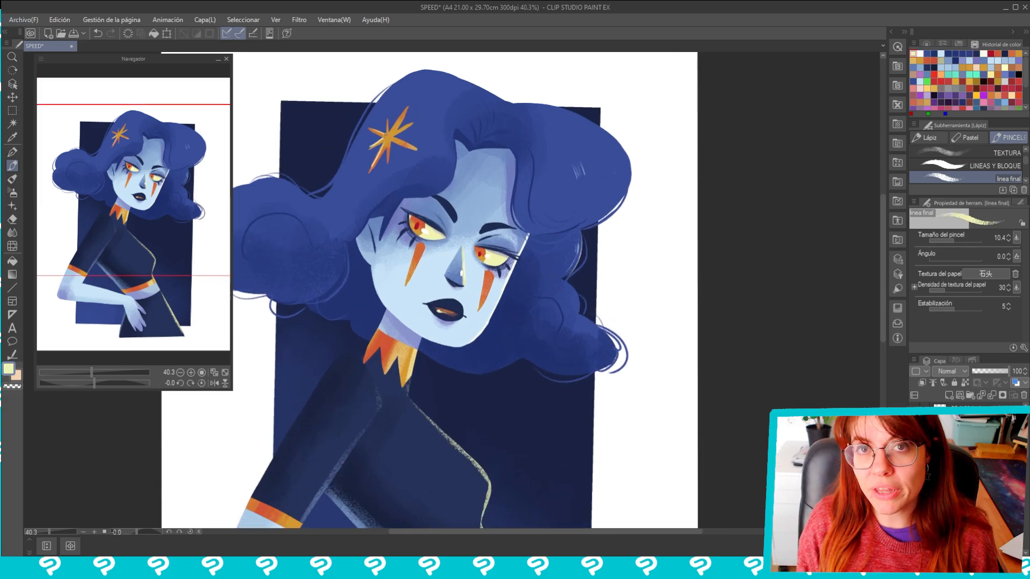
{"action": "left_click_drag", "start_coordinate": [423, 257], "coordinate": [431, 227]}
{"action": "left_click", "coordinate": [462, 330], "text": "alt"}
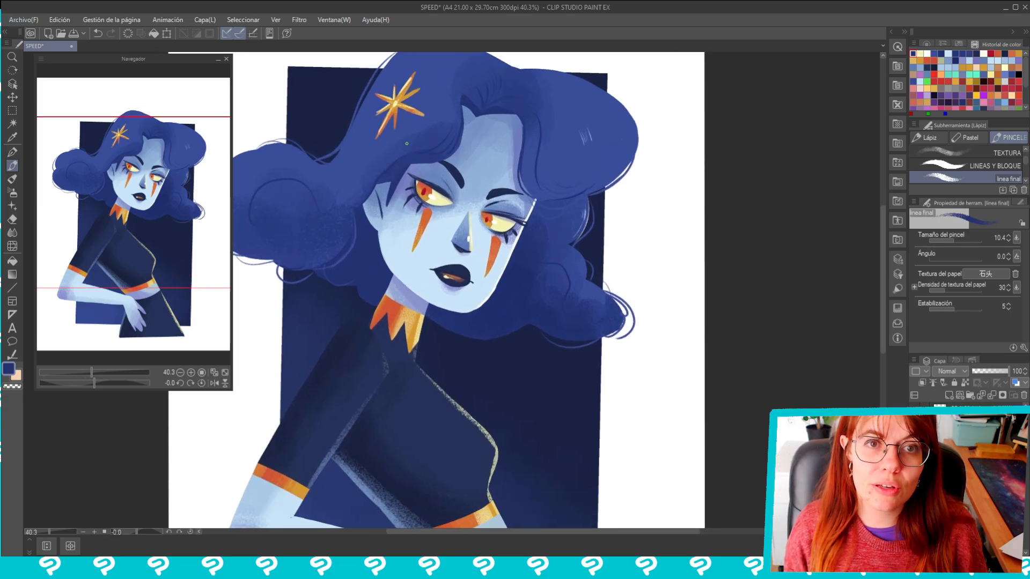
Mix a saturated violet from the skin's shadow colour and draw a shadow line on the neck beneath the jaw
{"action": "scroll", "coordinate": [435, 206], "scroll_direction": "down", "scroll_amount": 6}
{"action": "scroll", "coordinate": [475, 257], "scroll_direction": "up", "scroll_amount": 2}
{"action": "left_click", "coordinate": [410, 260], "text": "alt"}
{"action": "double_click", "coordinate": [11, 368]}
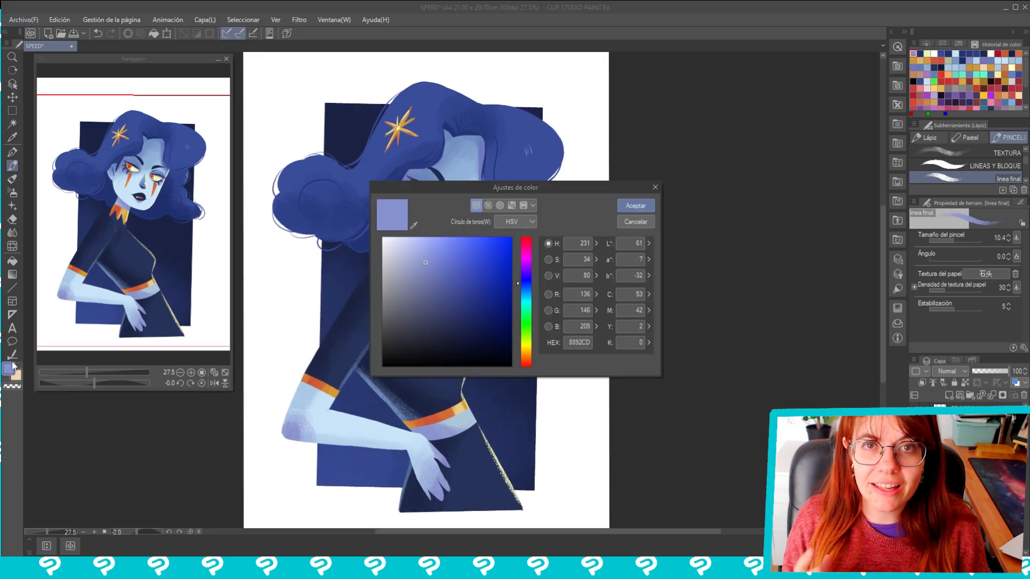
{"action": "left_click", "coordinate": [525, 275]}
{"action": "left_click", "coordinate": [469, 291]}
{"action": "left_click", "coordinate": [635, 207]}
{"action": "left_click_drag", "start_coordinate": [400, 255], "coordinate": [417, 269]}
Draw violet detail lines along the fingers of the hand
{"action": "scroll", "coordinate": [408, 246], "scroll_direction": "up", "scroll_amount": 3}
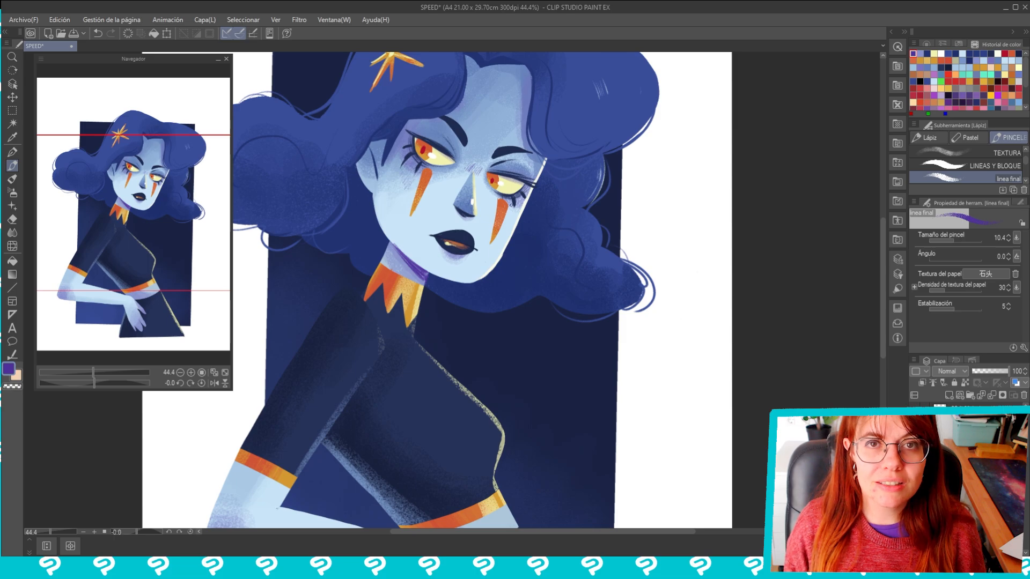
{"action": "left_click_drag", "start_coordinate": [479, 301], "coordinate": [493, 92]}
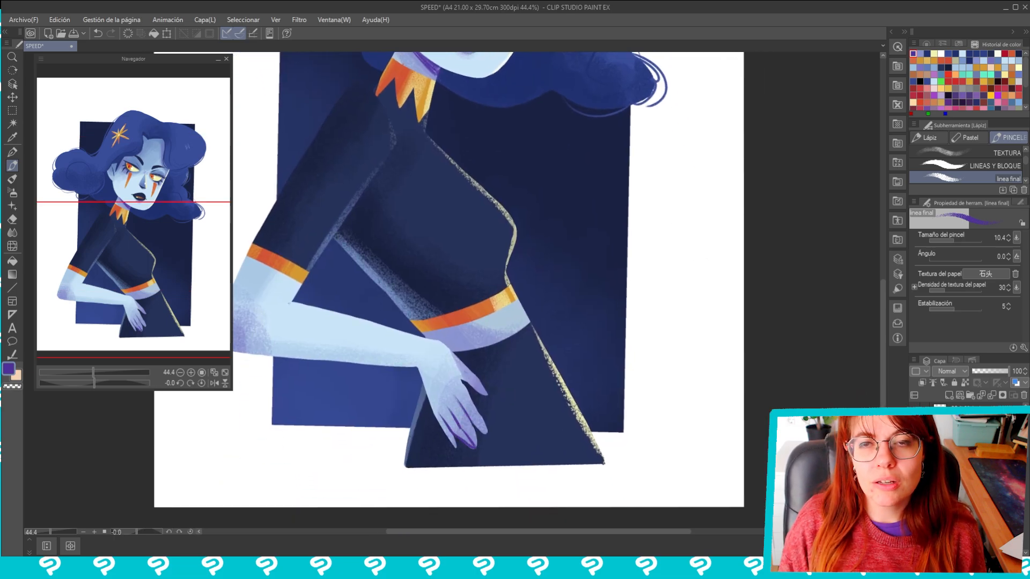
{"action": "left_click_drag", "start_coordinate": [420, 367], "coordinate": [426, 359]}
{"action": "mouse_move", "coordinate": [423, 363]}
{"action": "left_mouse_down"}
{"action": "mouse_move", "coordinate": [510, 346]}
{"action": "mouse_move", "coordinate": [475, 368]}
{"action": "left_mouse_up"}
Draw light contour lines along the sleeve's inner edge and dab pale yellow highlights on the elbow
{"action": "mouse_move", "coordinate": [372, 235]}
{"action": "left_mouse_down"}
{"action": "mouse_move", "coordinate": [398, 257]}
{"action": "mouse_move", "coordinate": [347, 354]}
{"action": "left_mouse_up"}
{"action": "left_click_drag", "start_coordinate": [655, 176], "coordinate": [534, 71]}
{"action": "left_click", "coordinate": [538, 75], "text": "alt"}
{"action": "left_click_drag", "start_coordinate": [537, 242], "coordinate": [569, 139]}
{"action": "left_click_drag", "start_coordinate": [368, 345], "coordinate": [371, 349]}
{"action": "mouse_move", "coordinate": [580, 161]}
{"action": "left_mouse_down"}
{"action": "mouse_move", "coordinate": [511, 325]}
{"action": "mouse_move", "coordinate": [547, 284]}
{"action": "left_mouse_up"}
{"action": "left_click", "coordinate": [498, 131], "text": "alt"}
{"action": "left_click_drag", "start_coordinate": [423, 264], "coordinate": [388, 338]}
{"action": "key", "text": "asciicircum"}
{"action": "key", "text": "asciicircum"}
{"action": "key", "text": "asciicircum"}
{"action": "key", "text": "asciicircum"}
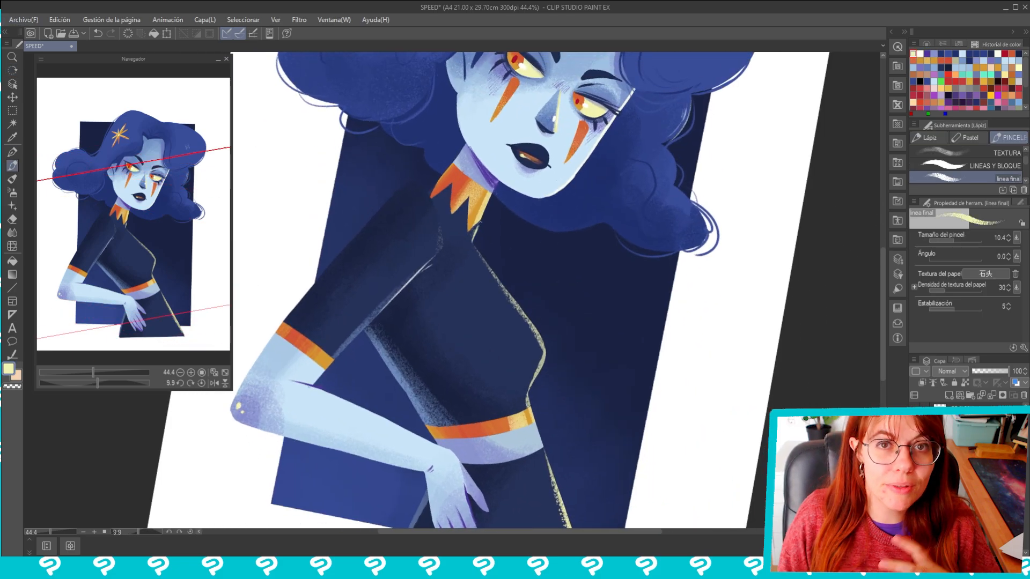
Pick golden yellow and scatter small dots on the dark top just above the orange waistband
{"action": "left_click_drag", "start_coordinate": [487, 263], "coordinate": [524, 312]}
{"action": "left_click_drag", "start_coordinate": [528, 365], "coordinate": [501, 250]}
{"action": "left_click", "coordinate": [403, 316], "text": "alt"}
{"action": "left_click_drag", "start_coordinate": [563, 344], "coordinate": [576, 296]}
{"action": "left_click_drag", "start_coordinate": [482, 289], "coordinate": [521, 352]}
{"action": "left_click", "coordinate": [534, 355], "text": "alt"}
{"action": "left_click", "coordinate": [465, 381]}
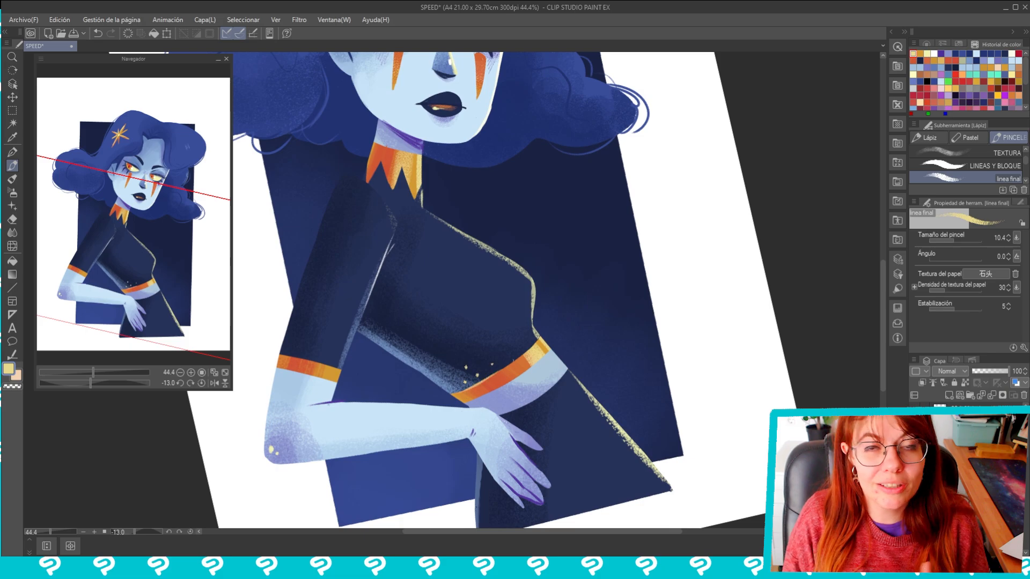
Scatter more golden dots on the sleeve above its orange cuff and below the pointed collar
{"action": "left_click_drag", "start_coordinate": [547, 170], "coordinate": [599, 248]}
{"action": "left_click_drag", "start_coordinate": [315, 289], "coordinate": [318, 319]}
{"action": "left_click", "coordinate": [313, 296]}
{"action": "left_click", "coordinate": [313, 286]}
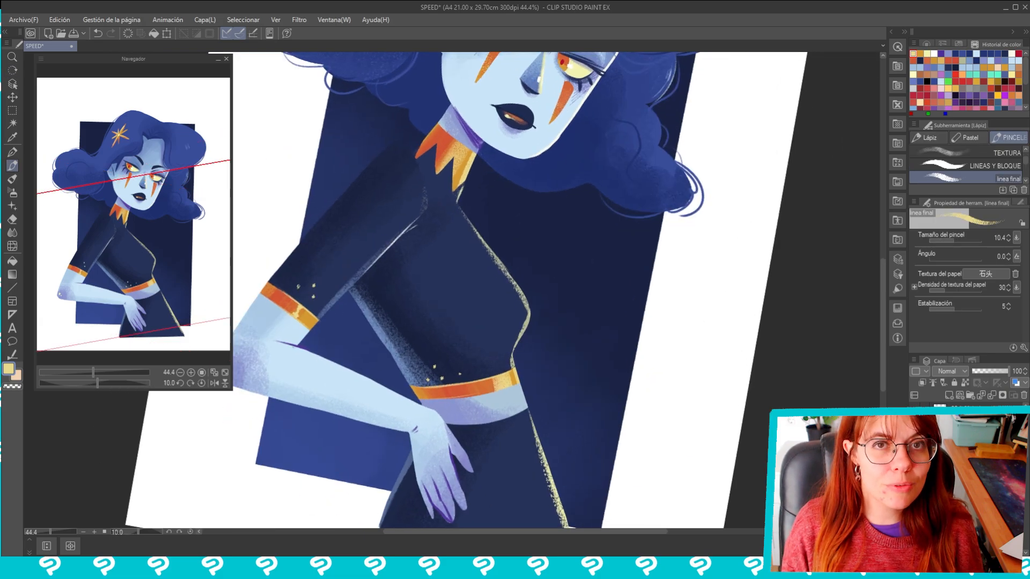
{"action": "left_click", "coordinate": [442, 184]}
{"action": "left_click", "coordinate": [450, 199]}
{"action": "left_click_drag", "start_coordinate": [517, 197], "coordinate": [487, 182]}
Pick a medium blue and draw a fine contour line along the shoulder and outer sleeve
{"action": "key", "text": "b"}
{"action": "left_click", "coordinate": [427, 378], "text": "alt"}
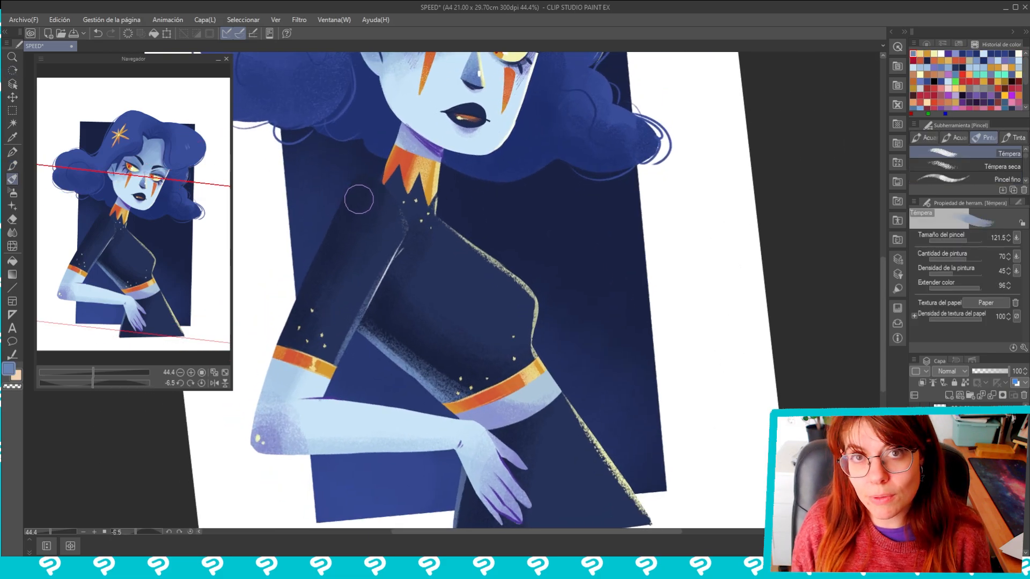
{"action": "key", "text": "p"}
{"action": "left_click_drag", "start_coordinate": [352, 184], "coordinate": [296, 299]}
{"action": "left_click_drag", "start_coordinate": [352, 183], "coordinate": [338, 208]}
{"action": "key", "text": "p"}
{"action": "scroll", "coordinate": [577, 233], "scroll_direction": "down", "scroll_amount": 4}
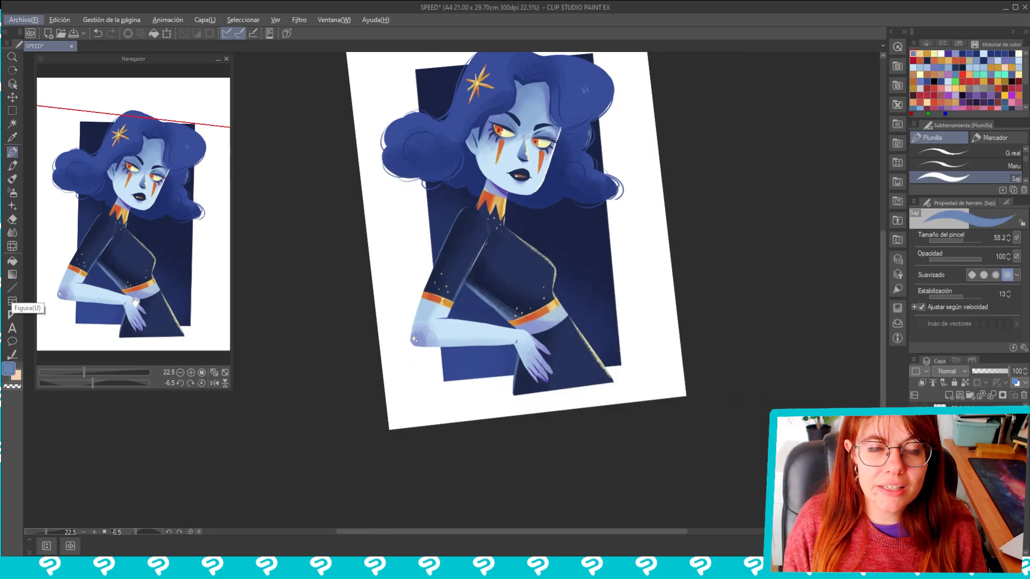
{"action": "left_click_drag", "start_coordinate": [421, 185], "coordinate": [413, 199]}
{"action": "key", "text": "ctrl+z"}
Pick pale yellow with the linea final brush and add small highlights on the orange tear marks
{"action": "left_click_drag", "start_coordinate": [651, 176], "coordinate": [660, 195]}
{"action": "left_click_drag", "start_coordinate": [655, 216], "coordinate": [586, 290]}
{"action": "key", "text": "p"}
{"action": "scroll", "coordinate": [513, 225], "scroll_direction": "up", "scroll_amount": 3}
{"action": "left_click", "coordinate": [472, 219], "text": "alt"}
{"action": "left_click_drag", "start_coordinate": [466, 242], "coordinate": [464, 249]}
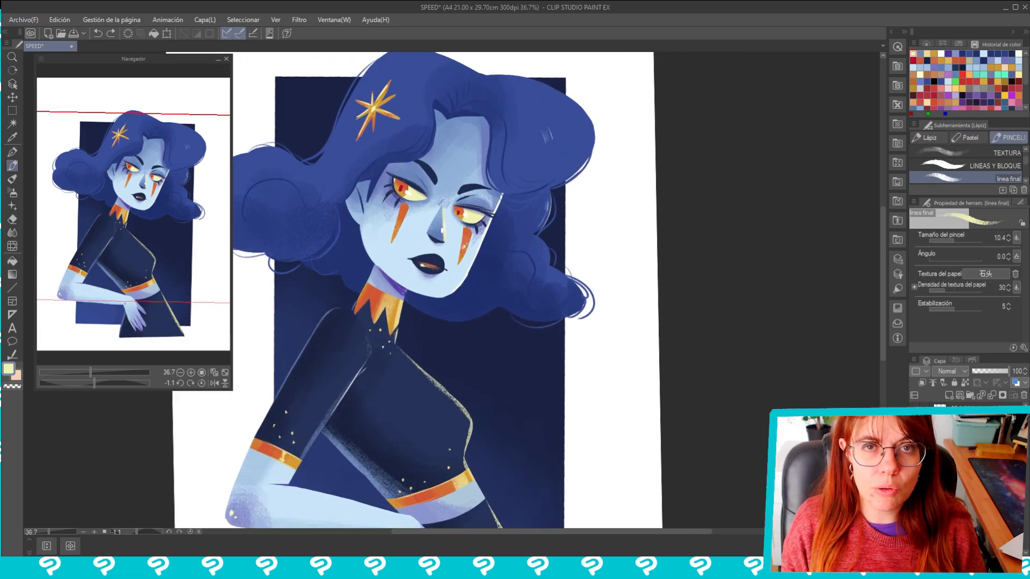
Mix a lighter blue from the hair colour and draw fine loose strands across the hair
{"action": "left_click", "coordinate": [326, 185], "text": "alt"}
{"action": "left_click", "coordinate": [8, 368]}
{"action": "left_click", "coordinate": [455, 262]}
{"action": "left_click", "coordinate": [634, 205]}
{"action": "left_click_drag", "start_coordinate": [511, 95], "coordinate": [540, 169]}
{"action": "left_click_drag", "start_coordinate": [484, 254], "coordinate": [486, 324]}
{"action": "left_click", "coordinate": [398, 292], "text": "alt"}
{"action": "left_click_drag", "start_coordinate": [403, 290], "coordinate": [408, 298]}
{"action": "scroll", "coordinate": [404, 473], "scroll_direction": "down", "scroll_amount": 1}
Pick golden yellow and place small dots near the inner corners of the eyes
{"action": "left_click", "coordinate": [457, 271], "text": "alt"}
{"action": "left_click", "coordinate": [447, 234]}
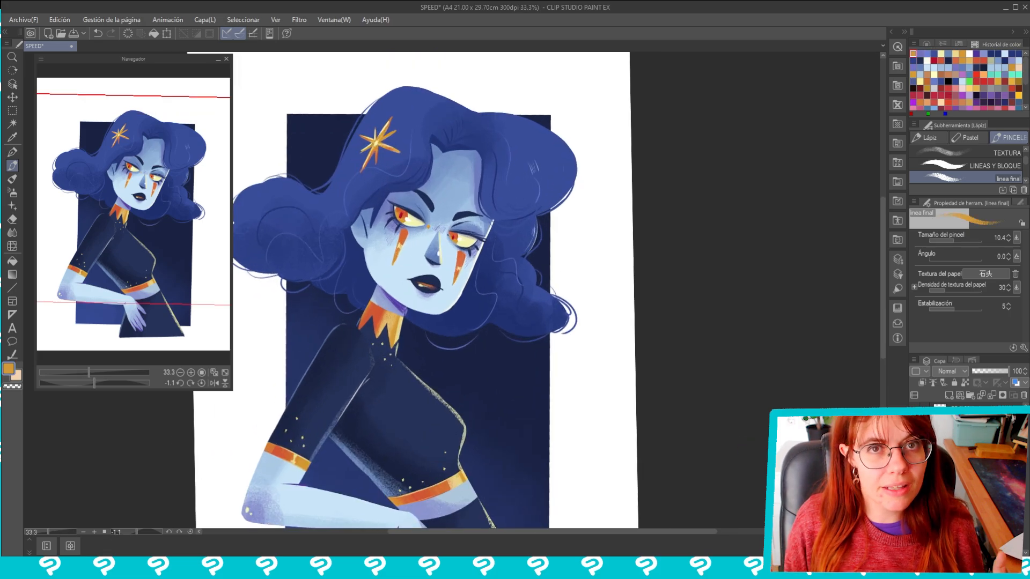
{"action": "left_click", "coordinate": [441, 251], "text": "alt"}
{"action": "left_click", "coordinate": [430, 227]}
Pick pale yellow and dot small star specks across the dark blue background rectangle
{"action": "scroll", "coordinate": [483, 273], "scroll_direction": "down", "scroll_amount": 2}
{"action": "key", "text": "alt"}
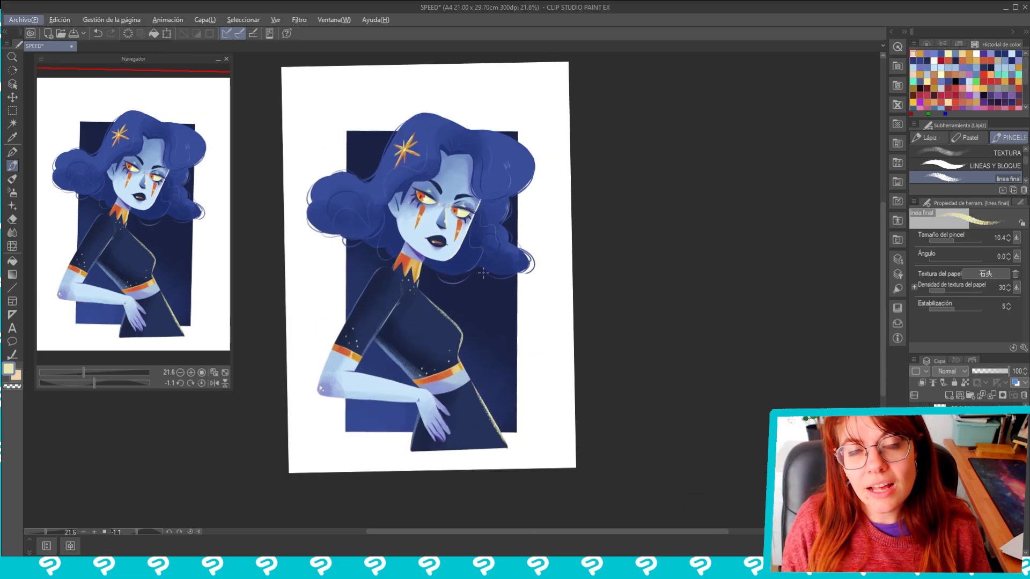
{"action": "key", "text": "alt"}
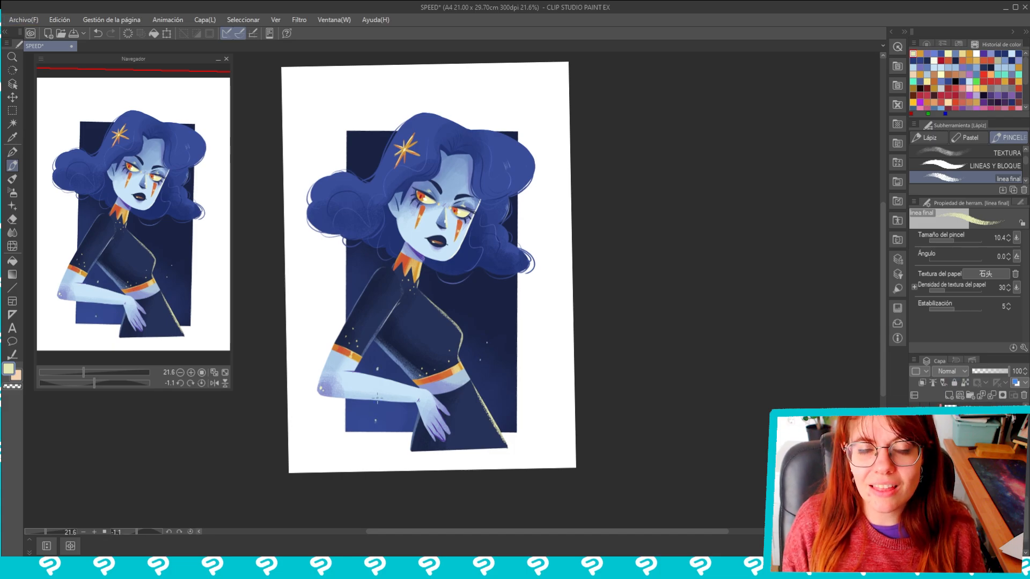
Select the background rectangle's area and create a layer mask that crops the character to it
{"action": "left_click", "coordinate": [950, 499], "text": "ctrl"}
{"action": "left_click", "coordinate": [982, 439]}
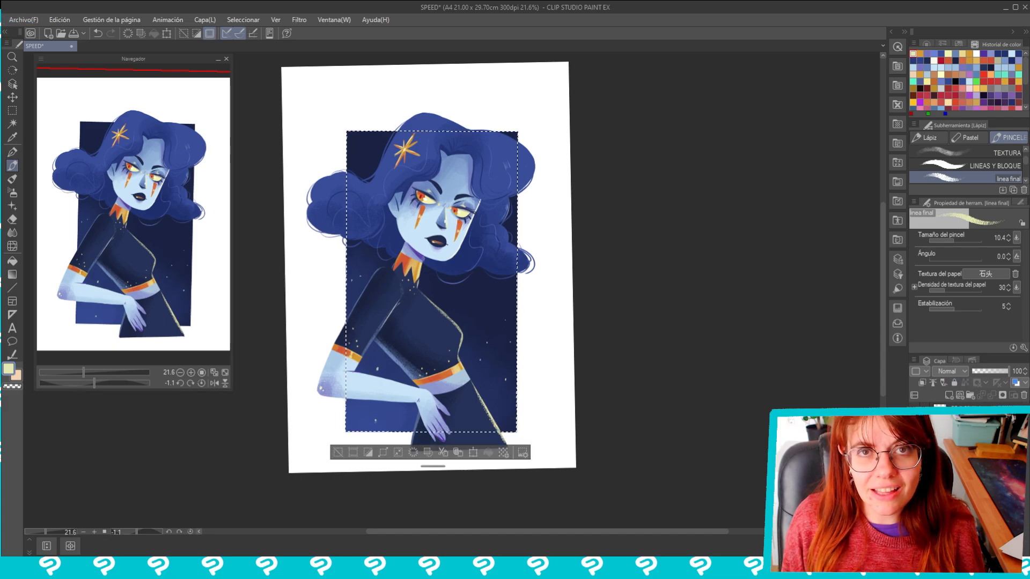
{"action": "left_click", "coordinate": [1003, 395]}
Paint on the mask with the LINEAS Y BLOQUE brush to restore the hair and elbow outside the rectangle
{"action": "left_click", "coordinate": [958, 169]}
{"action": "mouse_move", "coordinate": [523, 167]}
{"action": "left_mouse_down"}
{"action": "mouse_move", "coordinate": [519, 193]}
{"action": "mouse_move", "coordinate": [512, 180]}
{"action": "left_mouse_up"}
{"action": "left_click", "coordinate": [968, 241]}
{"action": "left_click_drag", "start_coordinate": [528, 241], "coordinate": [526, 266]}
{"action": "mouse_move", "coordinate": [485, 128]}
{"action": "left_mouse_down"}
{"action": "mouse_move", "coordinate": [432, 123]}
{"action": "mouse_move", "coordinate": [333, 242]}
{"action": "left_mouse_up"}
{"action": "left_click_drag", "start_coordinate": [334, 328], "coordinate": [328, 394]}
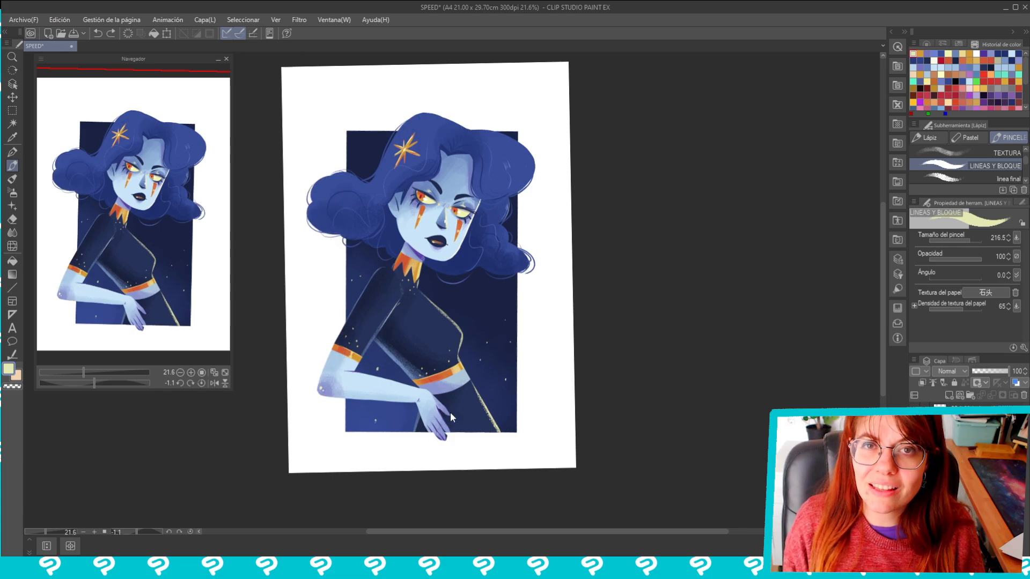
Transform the background rectangle, extending its lower edge slightly below the fingertips
{"action": "left_click", "coordinate": [982, 456]}
{"action": "left_click_drag", "start_coordinate": [1025, 438], "coordinate": [1026, 461]}
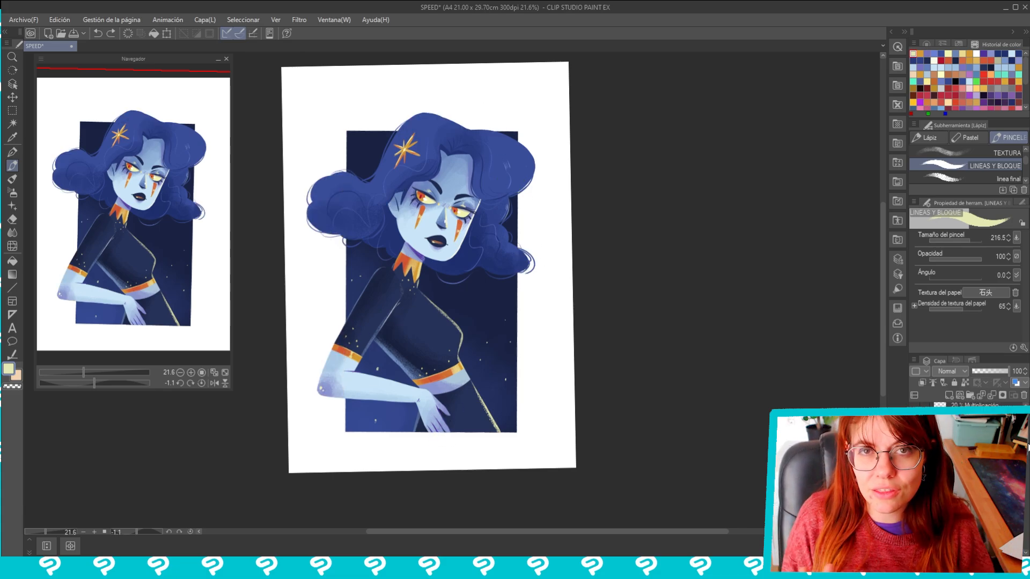
{"action": "key", "text": "ctrl+t"}
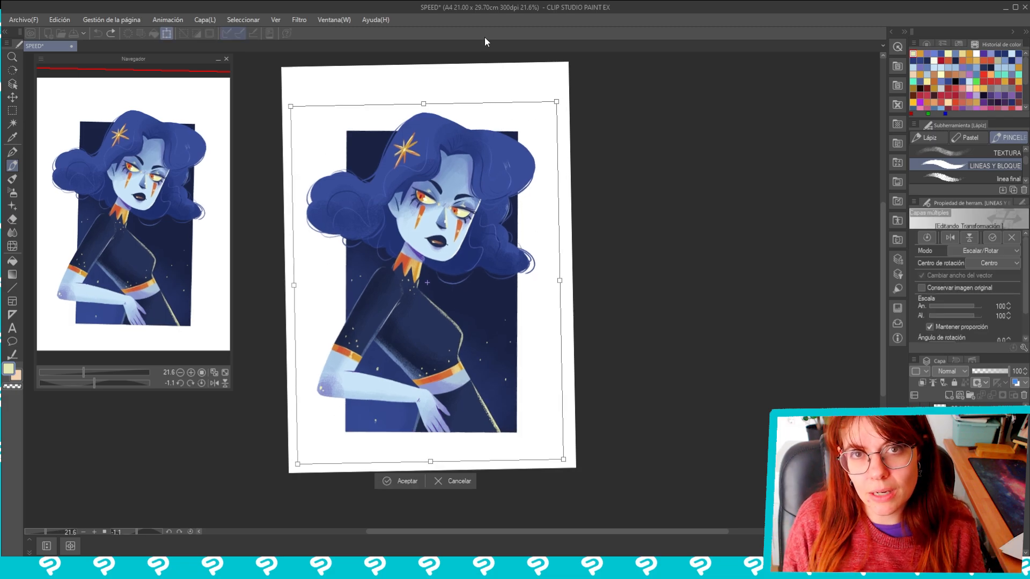
{"action": "key", "text": "Return"}
{"action": "key", "text": "ctrl+t"}
{"action": "left_click_drag", "start_coordinate": [430, 434], "coordinate": [432, 445]}
{"action": "key", "text": "Return"}
Transform the next layer to match the enlarged rectangle and reset the canvas rotation
{"action": "left_click", "coordinate": [981, 483]}
{"action": "key", "text": "ctrl+t"}
{"action": "key", "text": "Return"}
{"action": "left_click", "coordinate": [16, 70]}
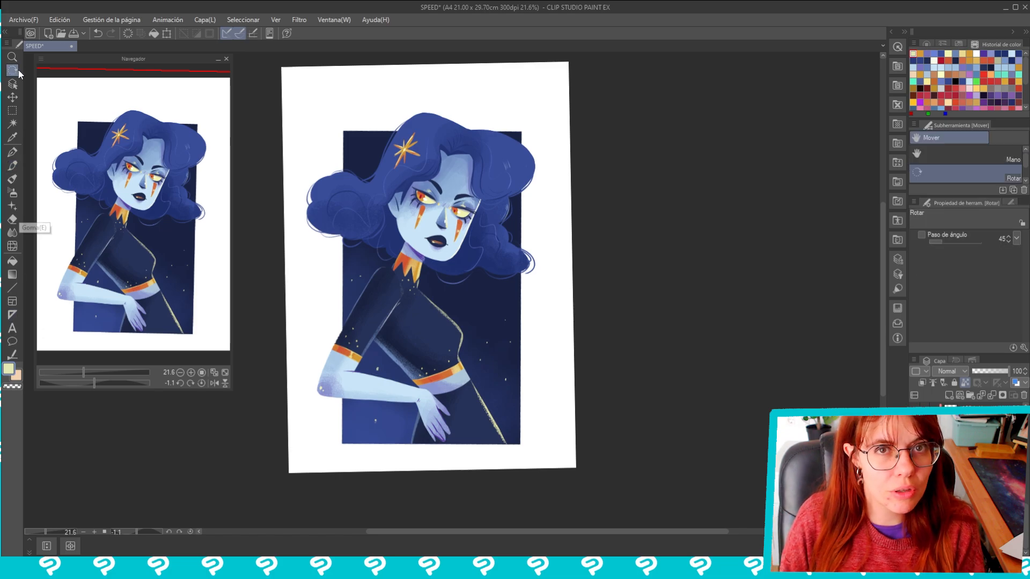
{"action": "double_click", "coordinate": [18, 71]}
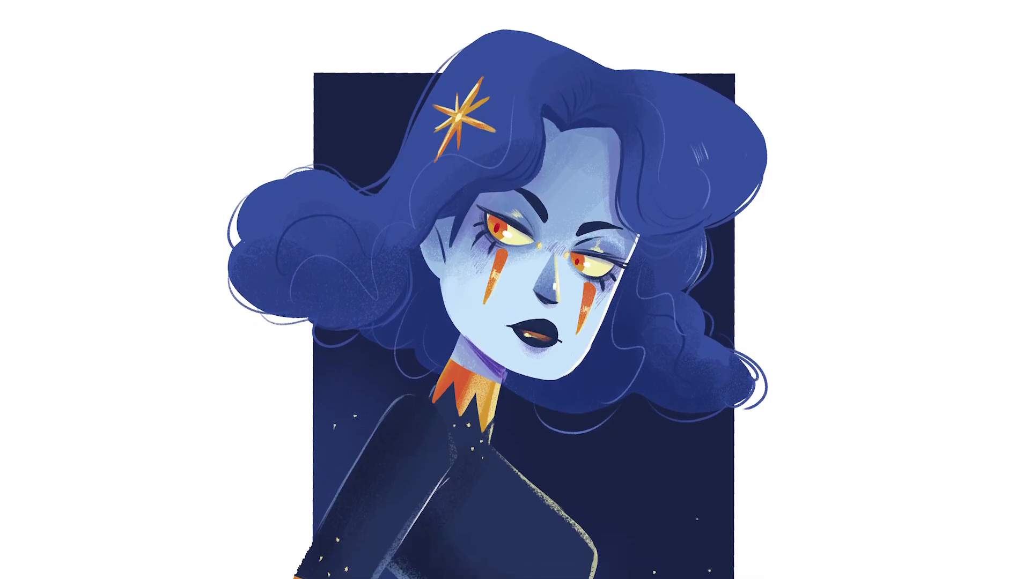